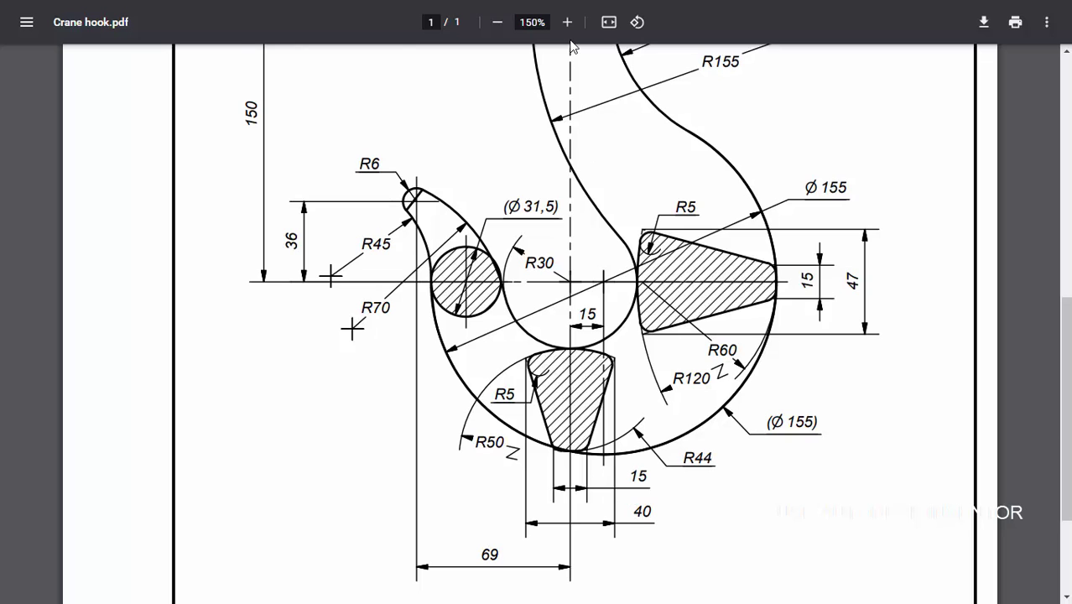
# Examine the crane hook PDF drawing, including the hook profile, its cross-sections and the threaded shank dimensions
pyautogui.click(567, 22)
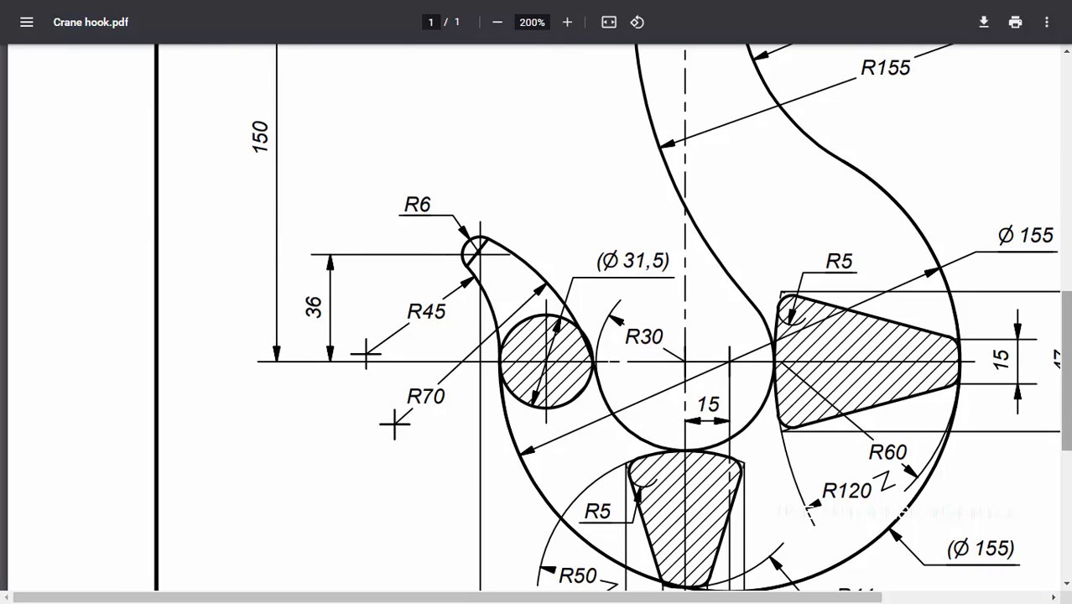
pyautogui.scroll(-2, 1065, 406)
pyautogui.moveTo(867, 598)
pyautogui.mouseDown()
pyautogui.moveTo(919, 597)
pyautogui.moveTo(969, 577)
pyautogui.moveTo(996, 587)
pyautogui.mouseUp()
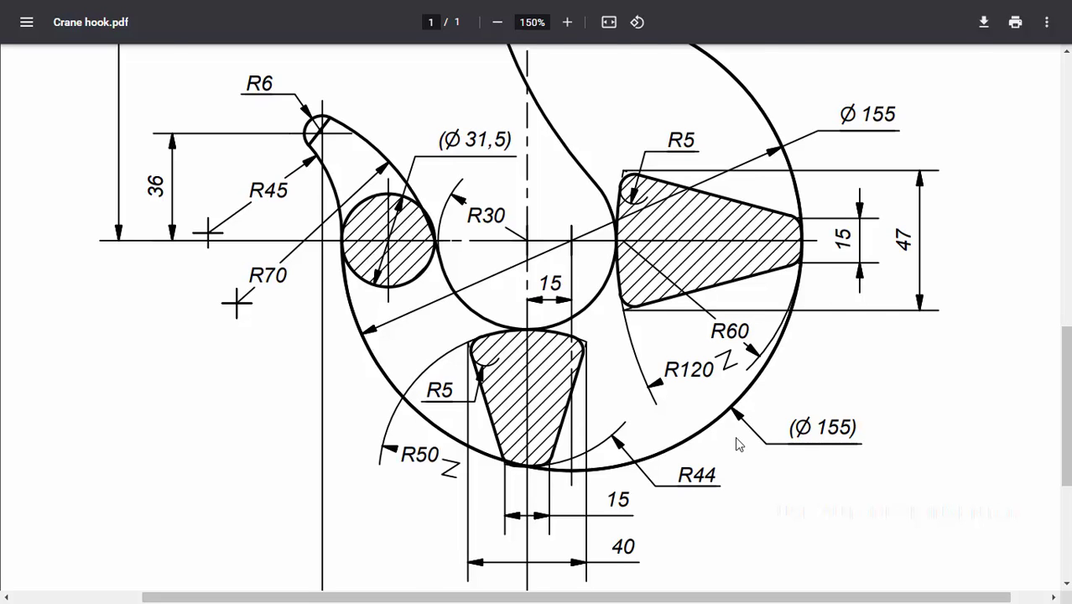
pyautogui.keyDown('ctrl'); pyautogui.scroll(-2, 738, 444); pyautogui.keyUp('ctrl')
pyautogui.keyDown('ctrl'); pyautogui.scroll(-2, 738, 444); pyautogui.keyUp('ctrl')
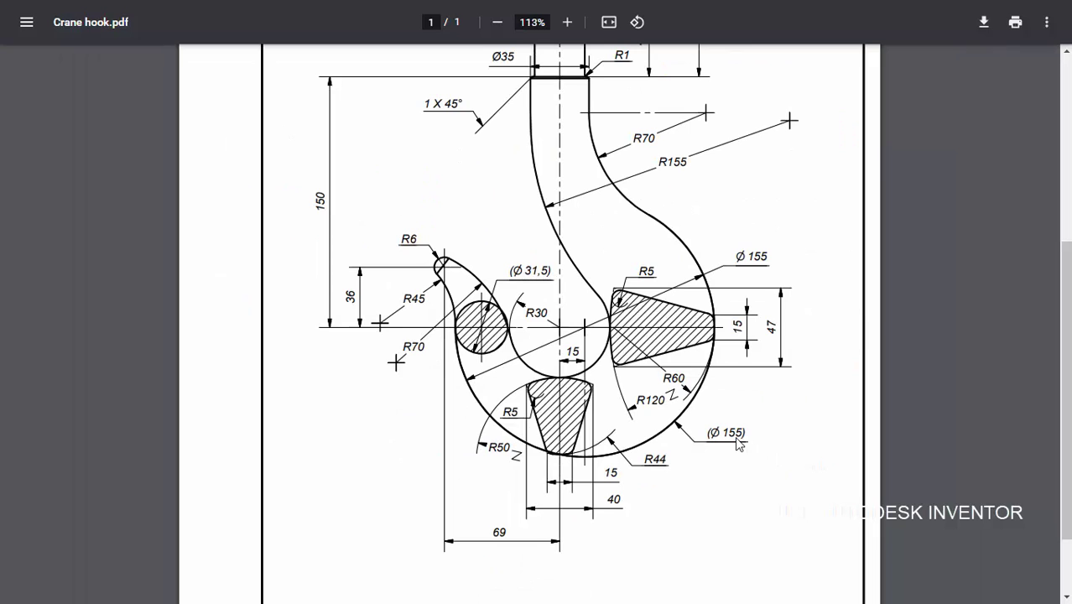
pyautogui.scroll(1, 738, 432)
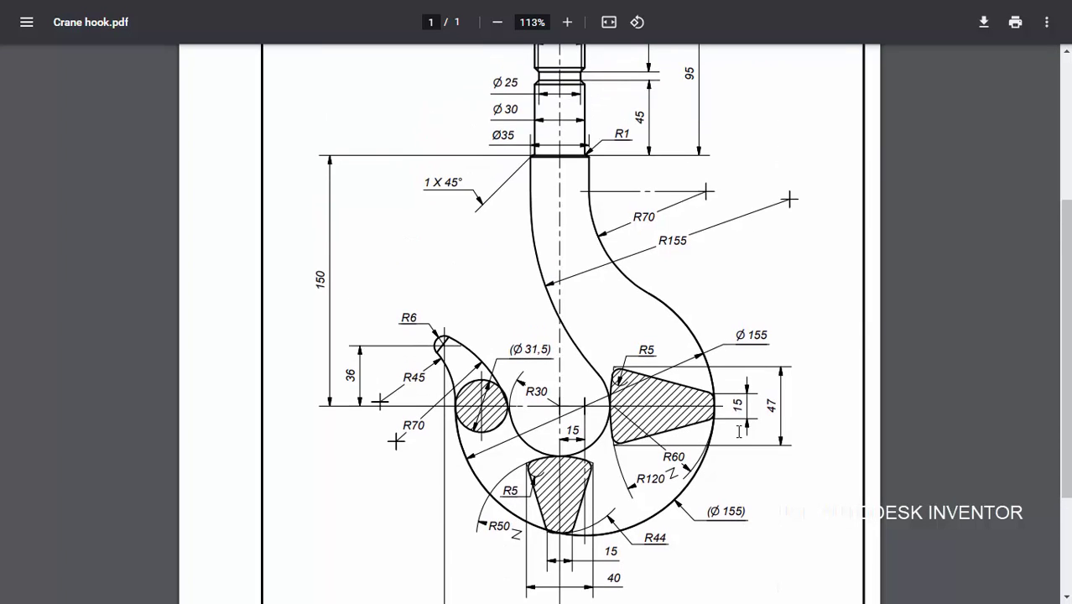
pyautogui.keyDown('ctrl'); pyautogui.scroll(-2, 805, 383); pyautogui.keyUp('ctrl')
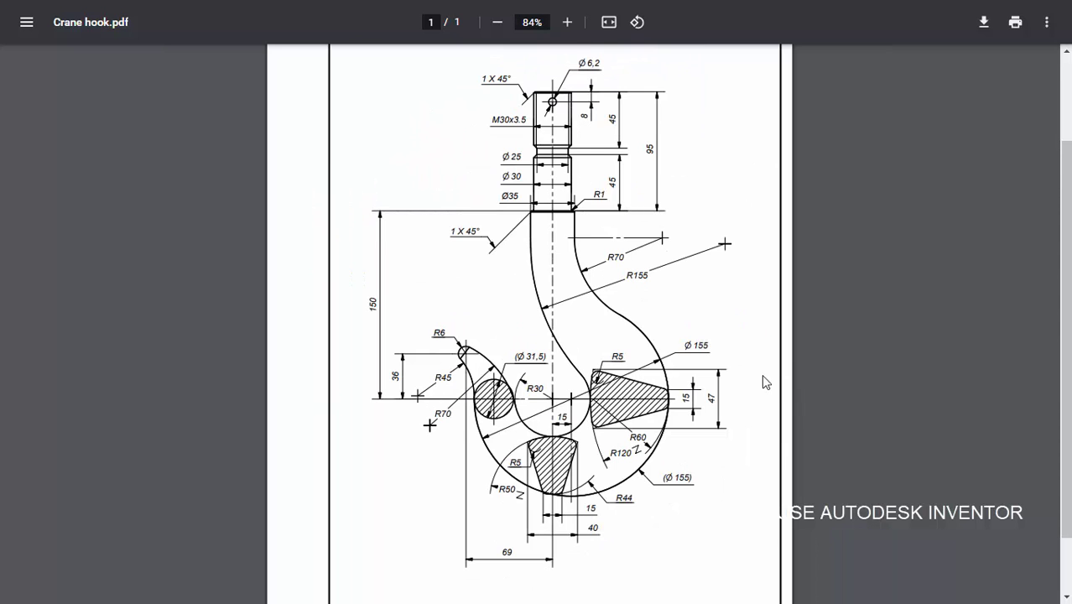
pyautogui.moveTo(1069, 296); pyautogui.dragTo(1069, 289)
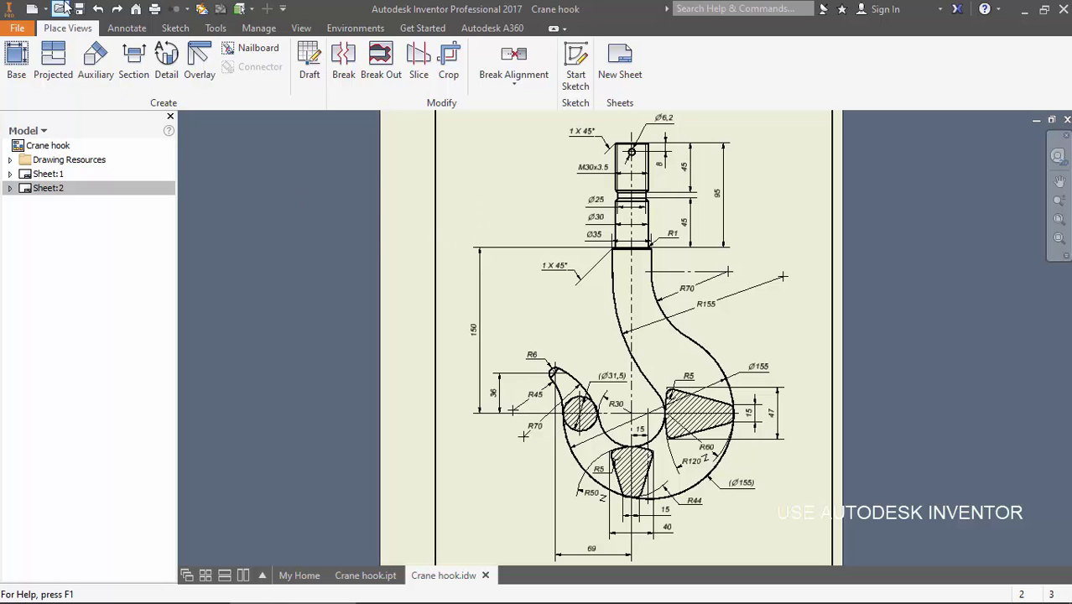
# Create a new part and sketch a 60 mm diameter circle centred on the origin
pyautogui.click(34, 9)
pyautogui.doubleClick(698, 177)
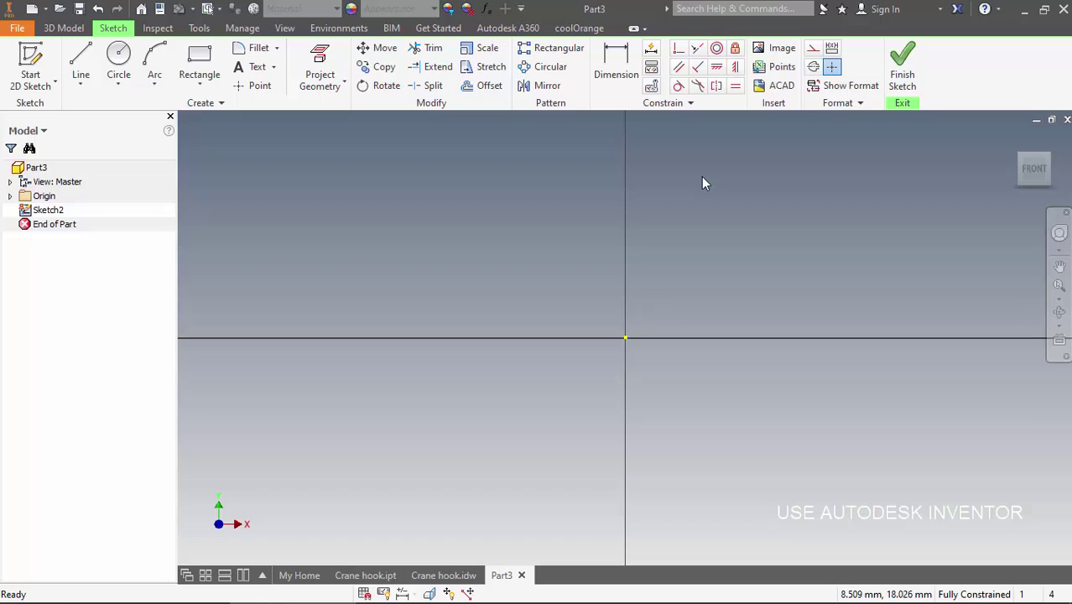
pyautogui.click(119, 63)
pyautogui.click(625, 337)
pyautogui.write('60')
pyautogui.press('Return')
# Sketch a 155 mm diameter circle with its centre slightly to the right of the origin
pyautogui.scroll(-2, 704, 322)
pyautogui.click(712, 328)
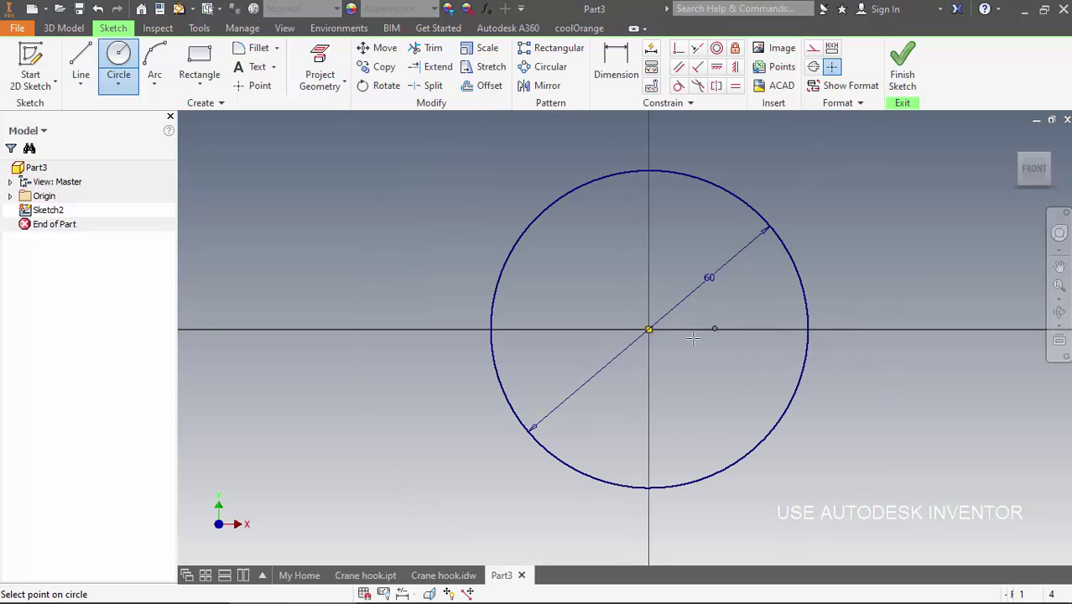
pyautogui.scroll(-3, 671, 346)
pyautogui.write('155')
pyautogui.press('Return')
pyautogui.press('Escape')
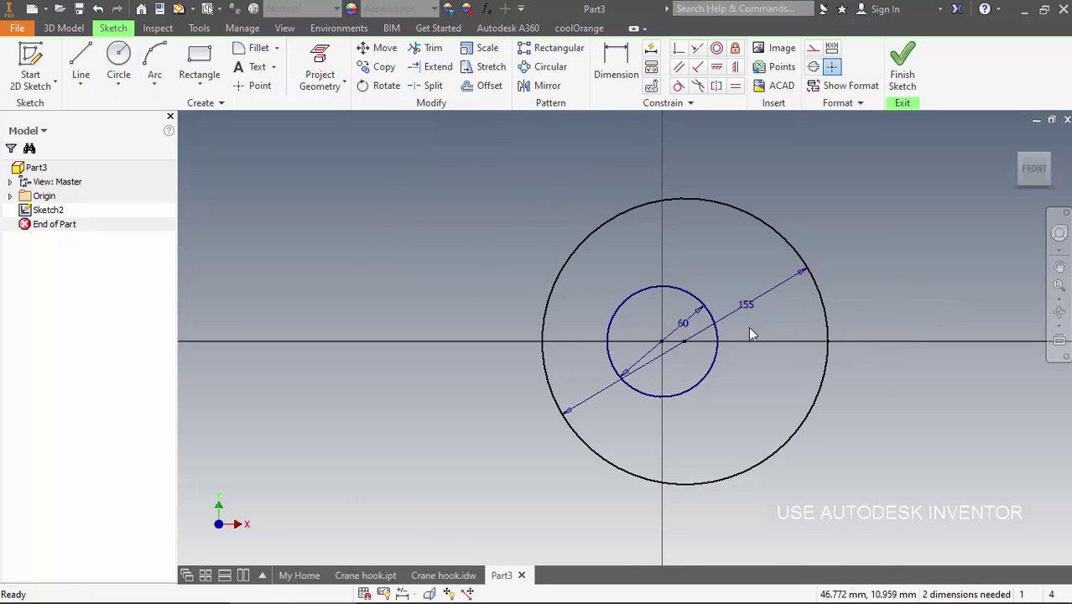
# Constrain the centres of the two circles to be horizontally aligned
pyautogui.click(716, 66)
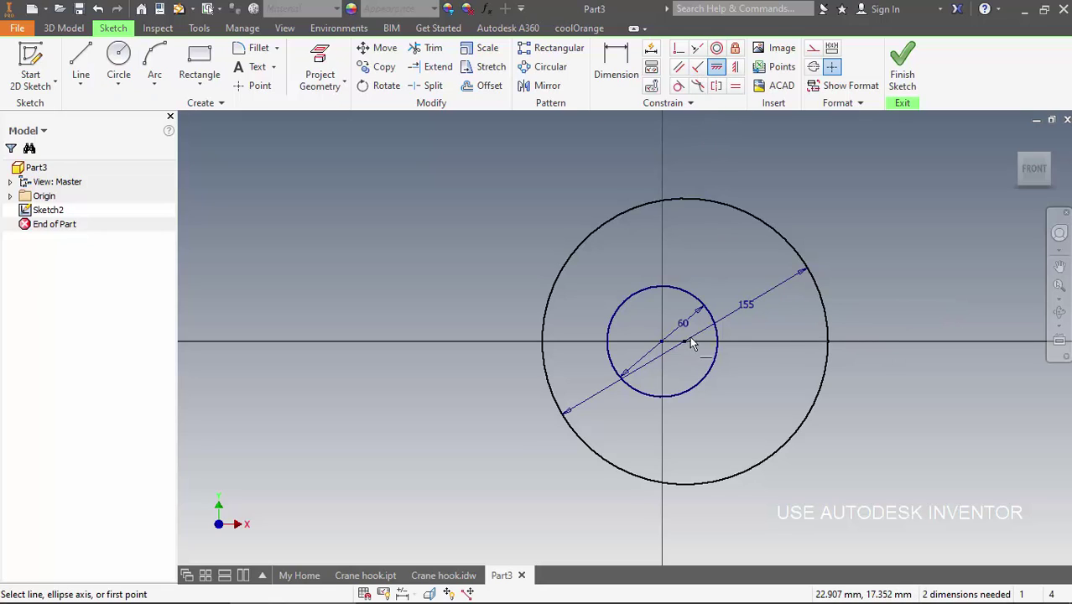
pyautogui.click(662, 343)
pyautogui.click(684, 342)
pyautogui.press('Escape')
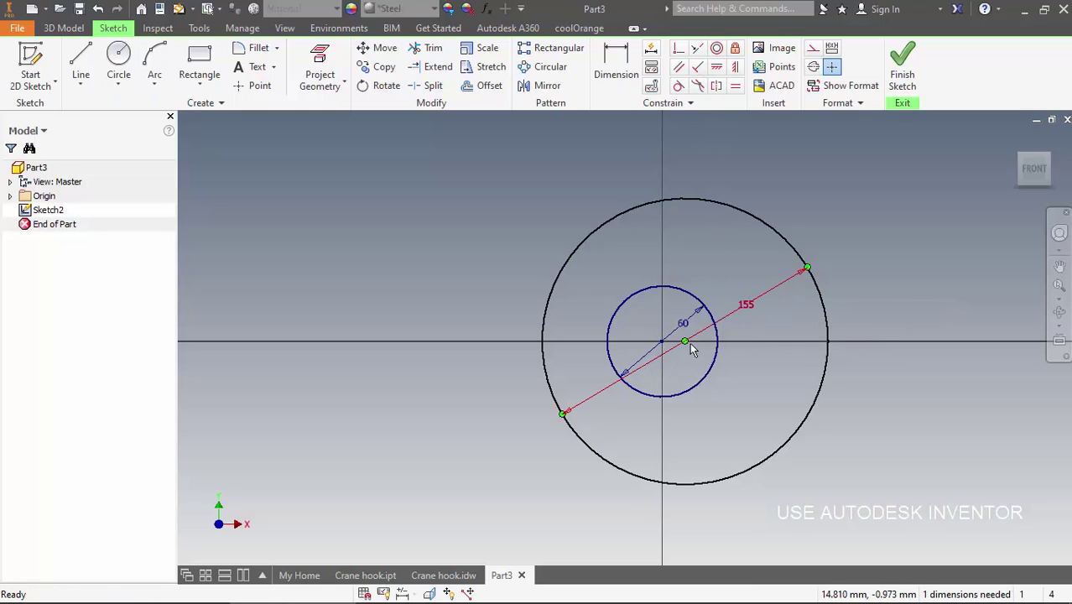
# Dimension the horizontal distance between the two circle centres to 15 mm
pyautogui.moveTo(685, 341); pyautogui.dragTo(700, 342)
pyautogui.press('d')
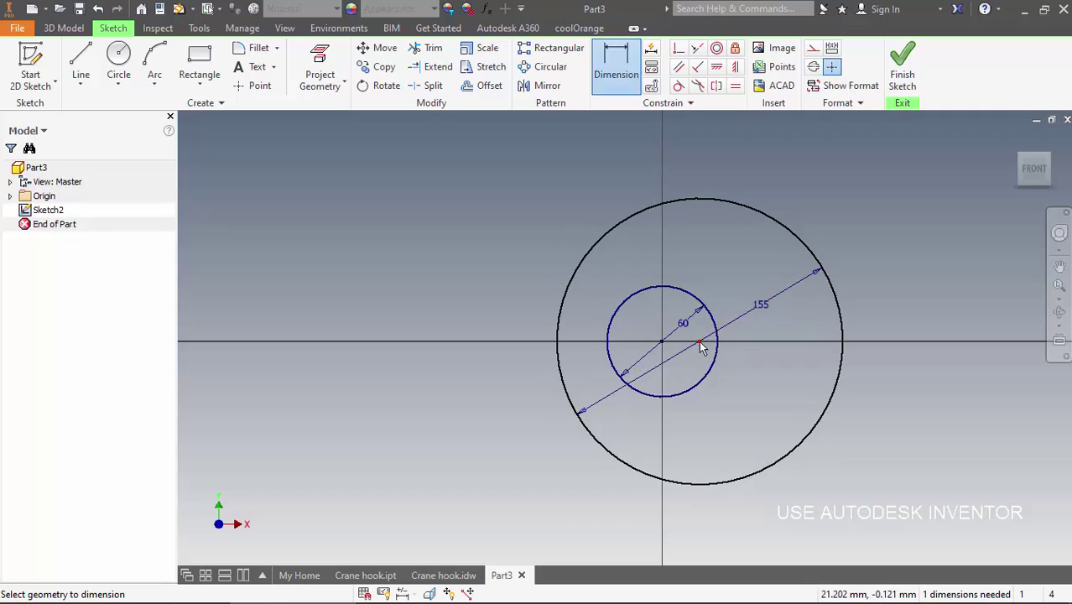
pyautogui.click(663, 342)
pyautogui.click(699, 342)
pyautogui.click(683, 440)
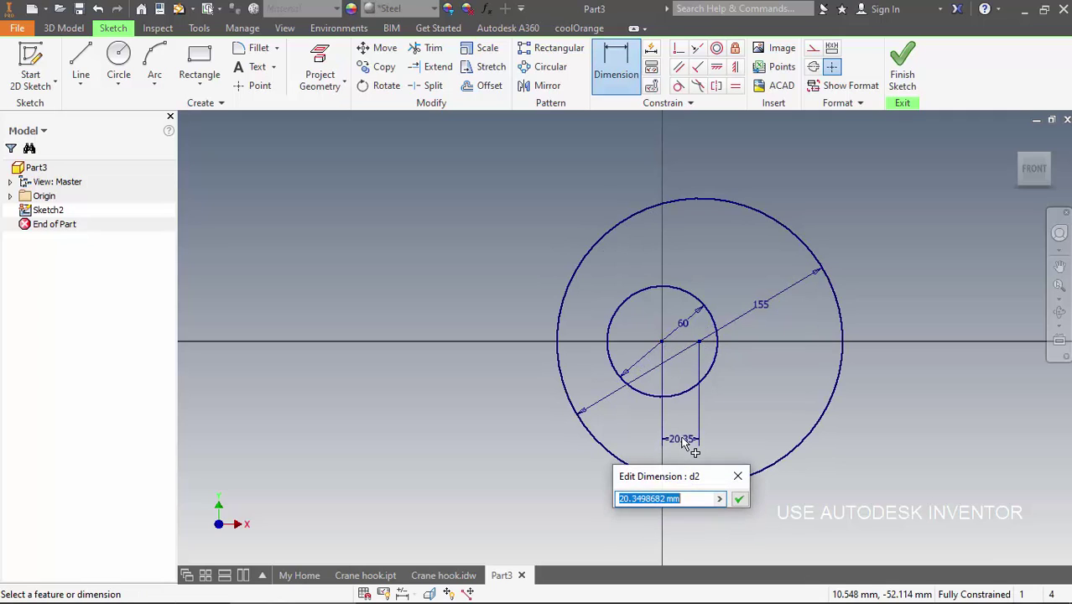
pyautogui.press('Return')
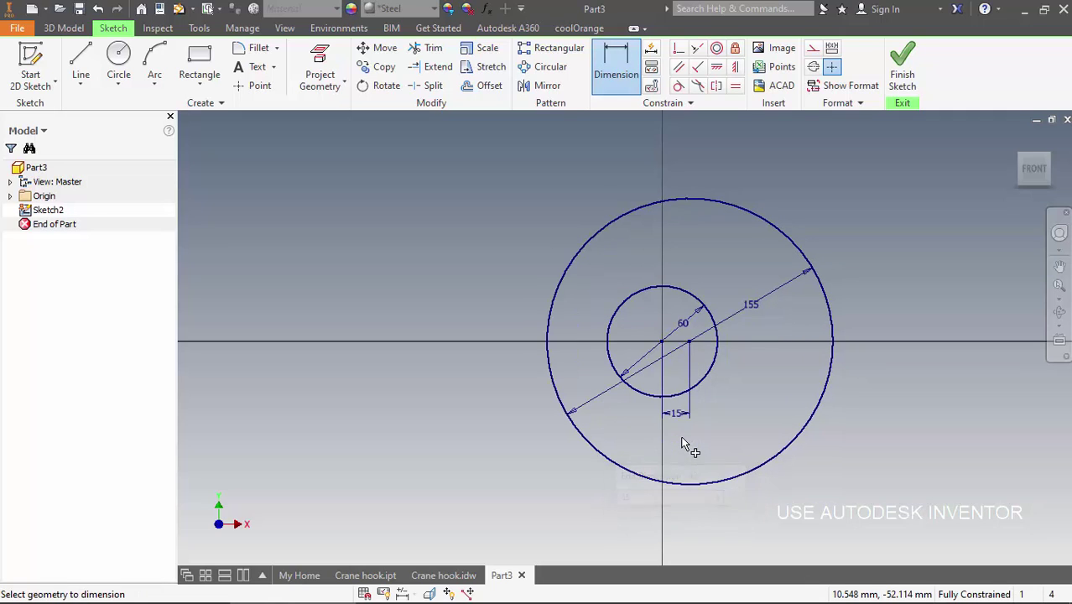
pyautogui.press('Escape')
# Sketch the shank's horizontal top edge and short vertical right edge, continuing with a tangent arc that ends on the 155 mm circle
pyautogui.scroll(-3, 628, 426)
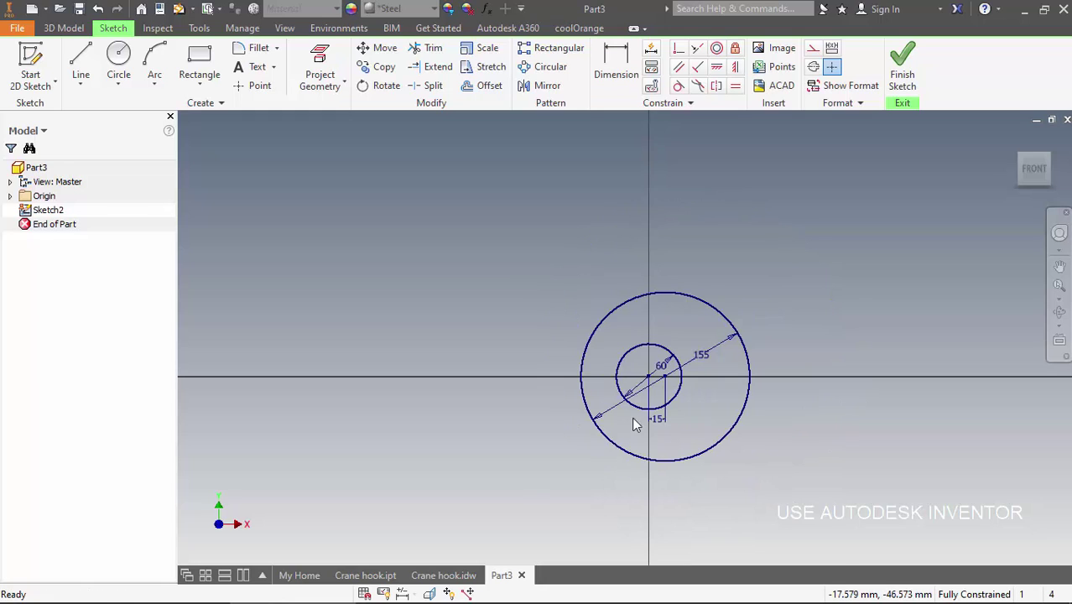
pyautogui.moveTo(661, 350); pyautogui.dragTo(588, 406, button='middle')
pyautogui.click(81, 75)
pyautogui.click(551, 240)
pyautogui.click(607, 240)
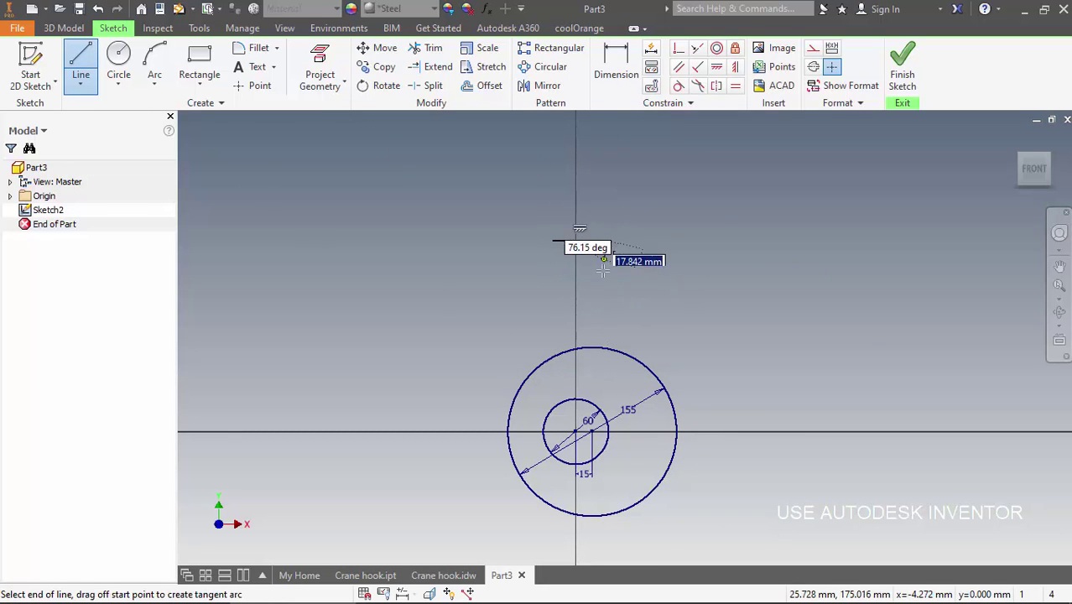
pyautogui.scroll(3, 612, 274)
pyautogui.click(603, 268)
pyautogui.moveTo(603, 269); pyautogui.dragTo(668, 440)
pyautogui.click(604, 275)
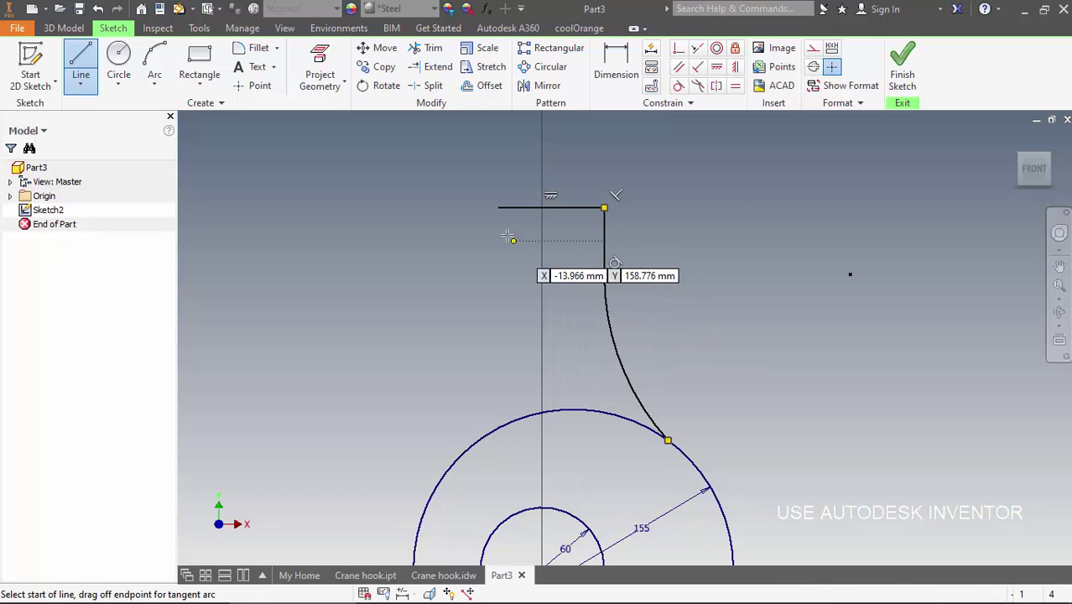
# Sketch the shank's left edge with a tangent arc ending on the 60 mm circle, and trim the 155 mm circle between the shank curves
pyautogui.click(499, 295)
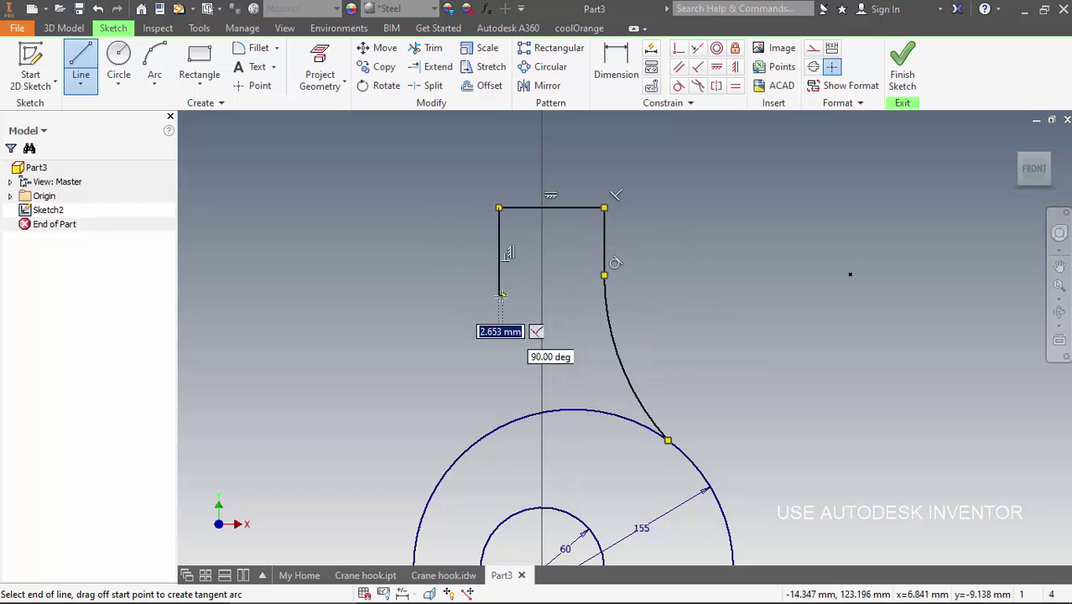
pyautogui.moveTo(499, 296); pyautogui.dragTo(573, 514)
pyautogui.scroll(-3, 582, 310)
pyautogui.press('Escape')
pyautogui.moveTo(582, 313); pyautogui.dragTo(589, 297, button='middle')
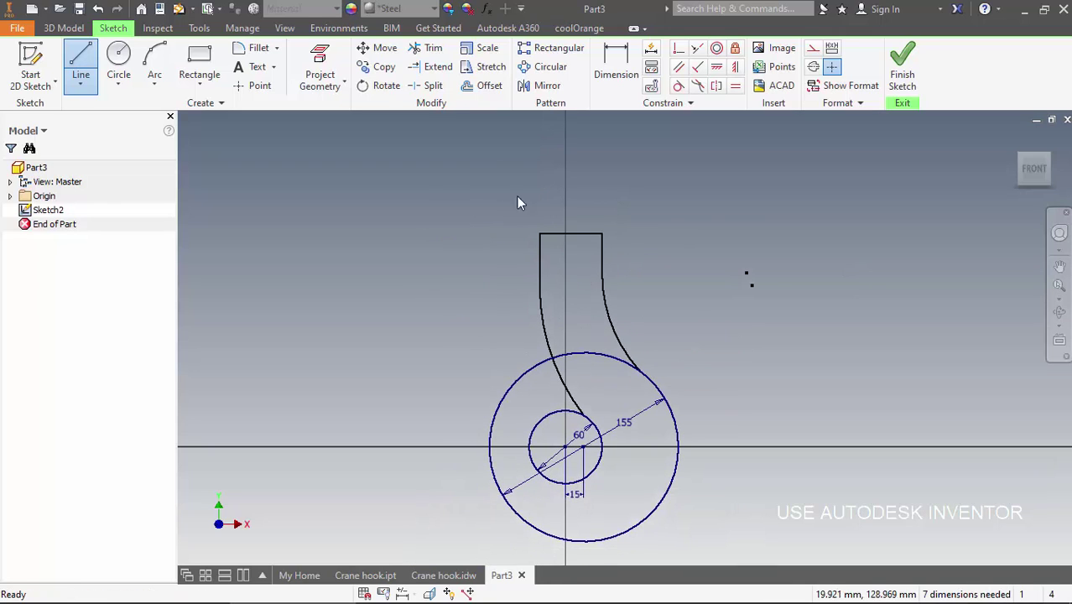
pyautogui.click(435, 51)
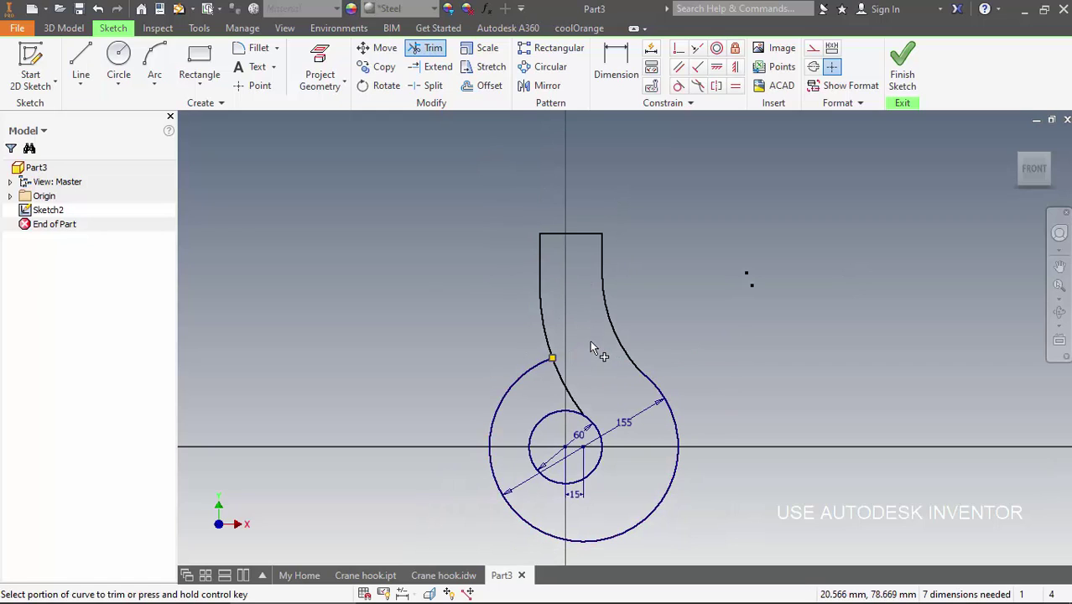
pyautogui.press('Escape')
# Dimension the shank's top edge to 35 mm wide and 150 mm above the origin
pyautogui.press('d')
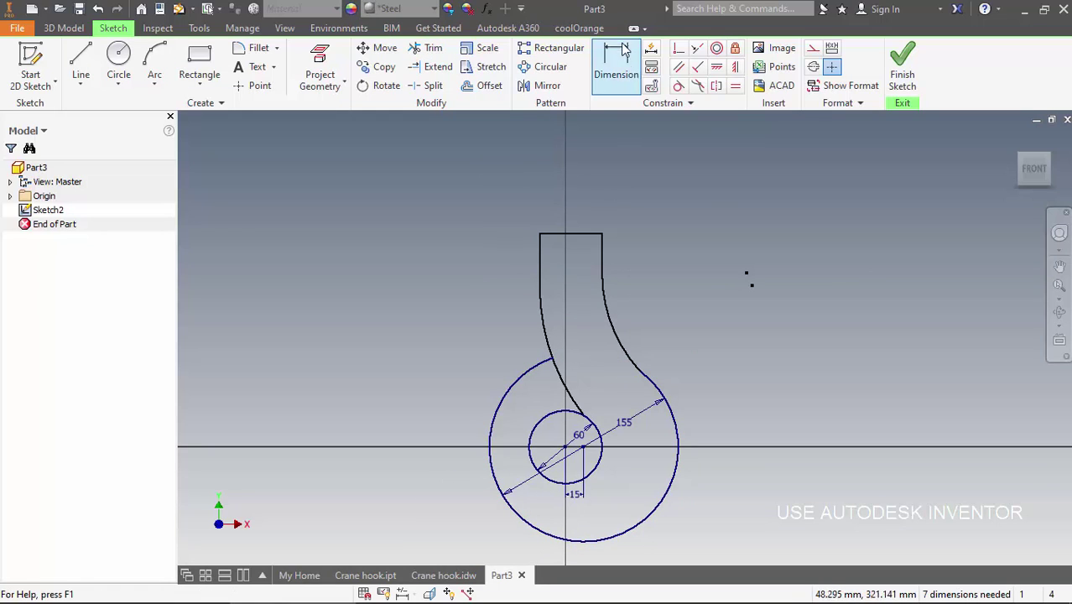
pyautogui.click(571, 206)
pyautogui.press('Return')
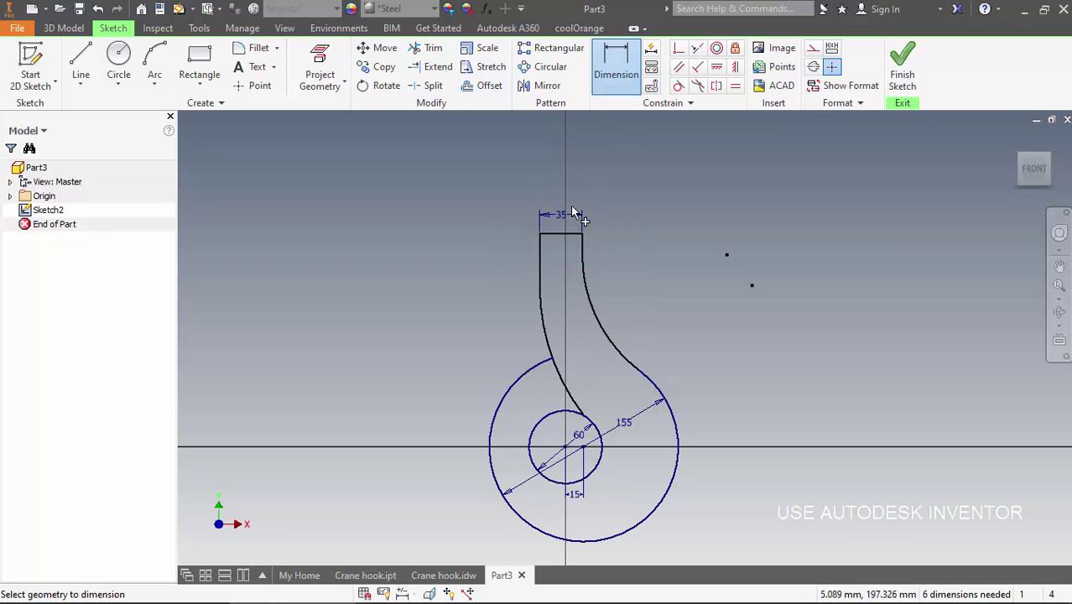
pyautogui.click(570, 234)
pyautogui.click(566, 445)
pyautogui.click(390, 353)
pyautogui.write('150')
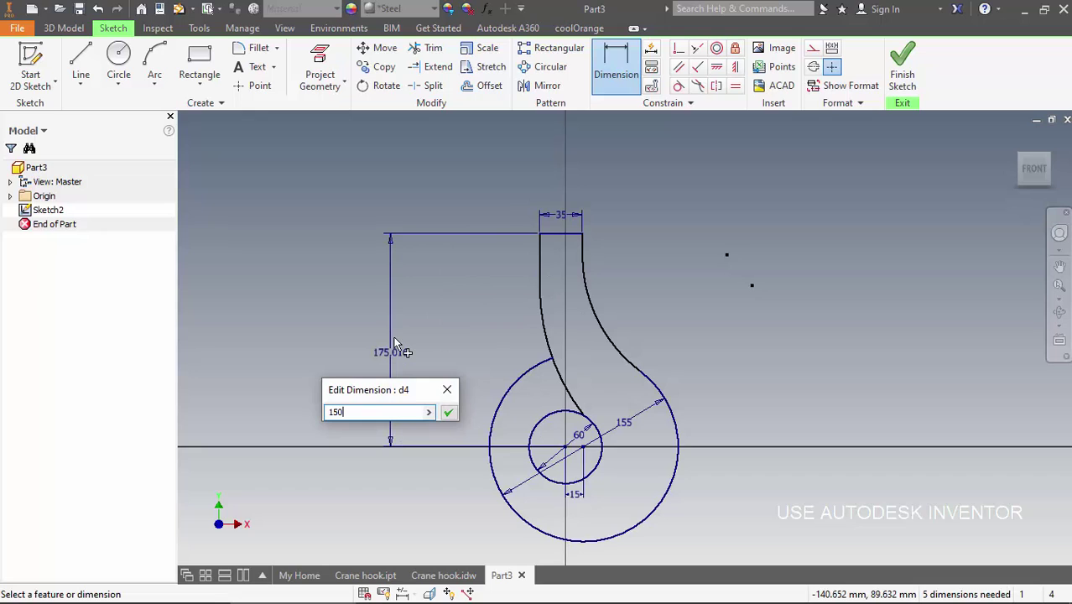
pyautogui.press('Return')
# Pull the start of the shank's right arc below the top edge and dimension that arc's radius to 70 mm
pyautogui.moveTo(474, 316); pyautogui.dragTo(498, 305, button='middle')
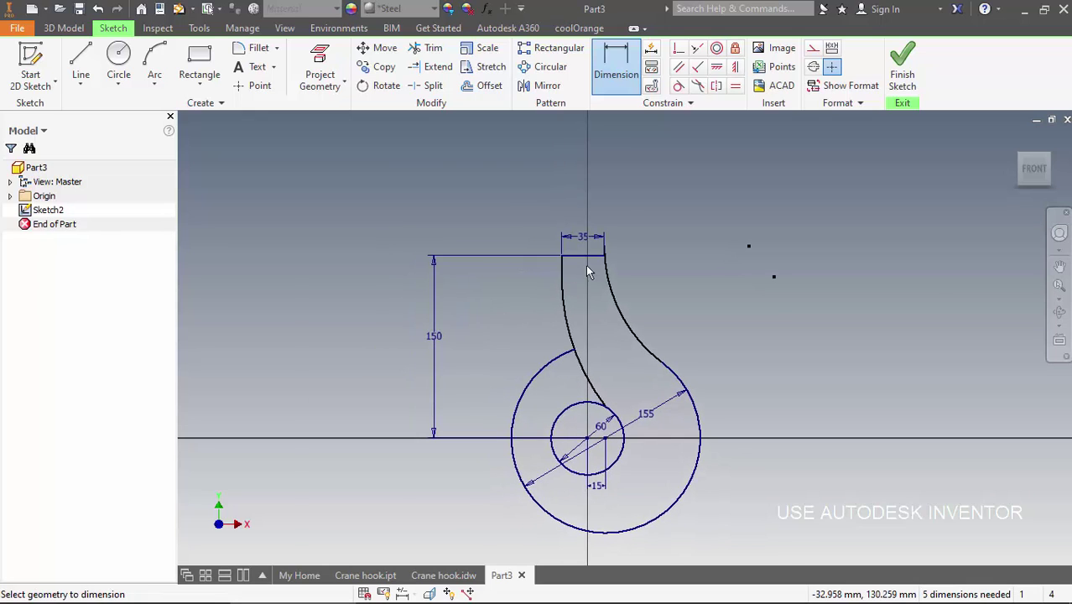
pyautogui.scroll(-3, 587, 266)
pyautogui.moveTo(619, 231); pyautogui.dragTo(620, 298)
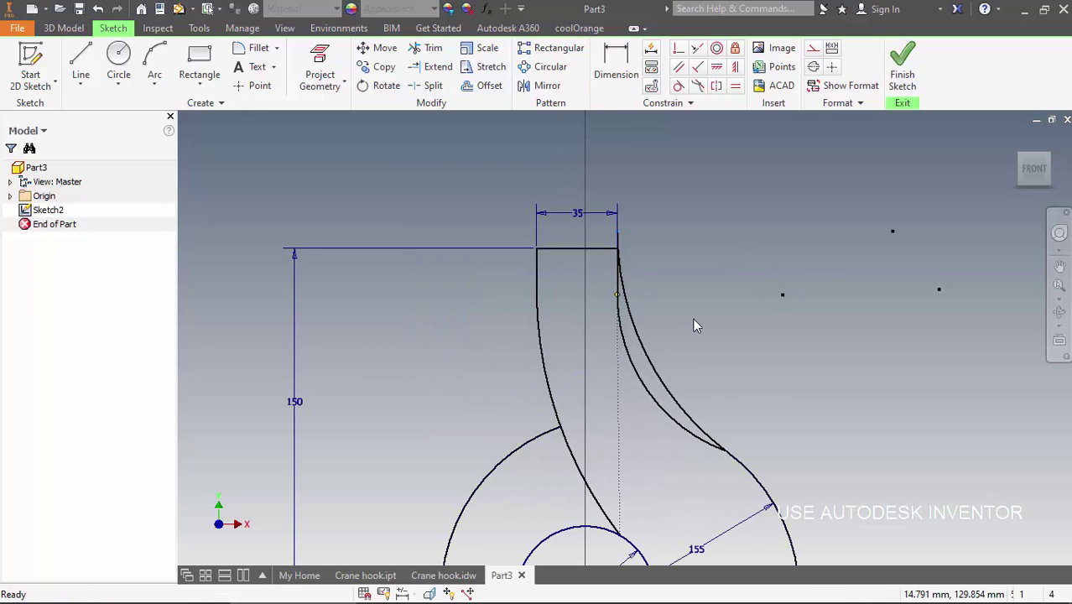
pyautogui.scroll(3, 656, 268)
pyautogui.press('d')
pyautogui.click(656, 347)
pyautogui.click(731, 282)
pyautogui.click(684, 310)
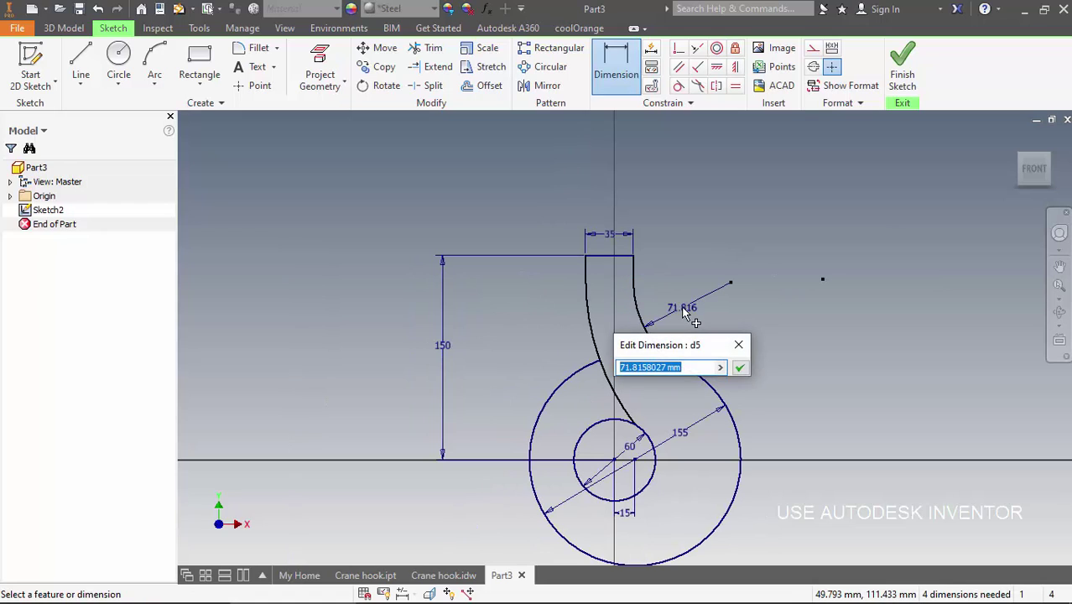
pyautogui.write('70')
pyautogui.press('Return')
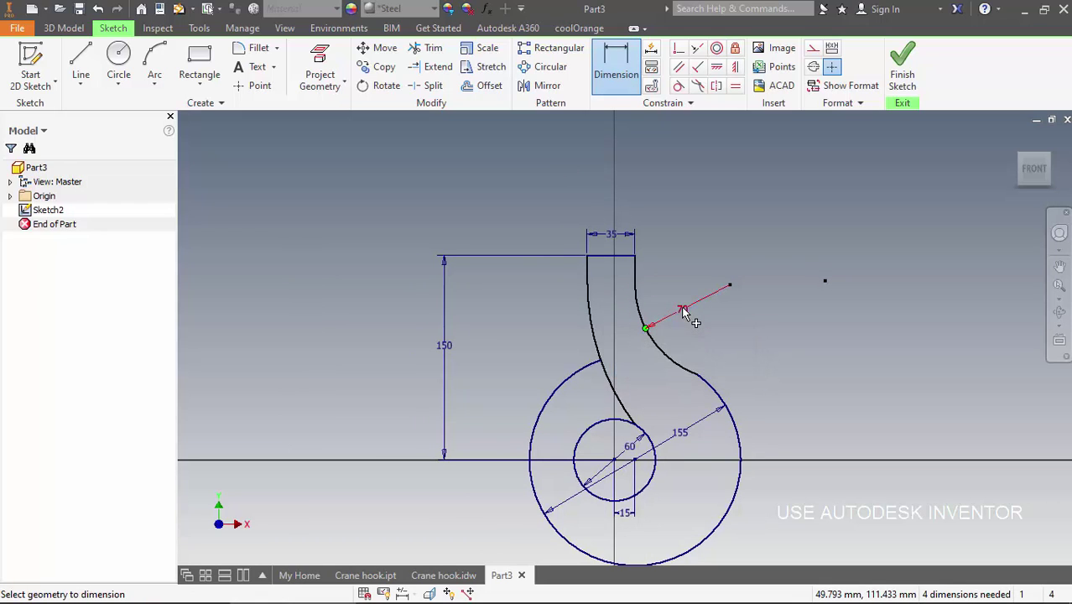
# Dimension the radius of the shank's left arc to 155 mm
pyautogui.click(612, 381)
pyautogui.click(824, 280)
pyautogui.click(709, 334)
pyautogui.write('155')
pyautogui.press('Return')
# Constrain the midpoint of the shank's top edge to align vertically with the origin
pyautogui.moveTo(713, 340); pyautogui.dragTo(705, 321, button='middle')
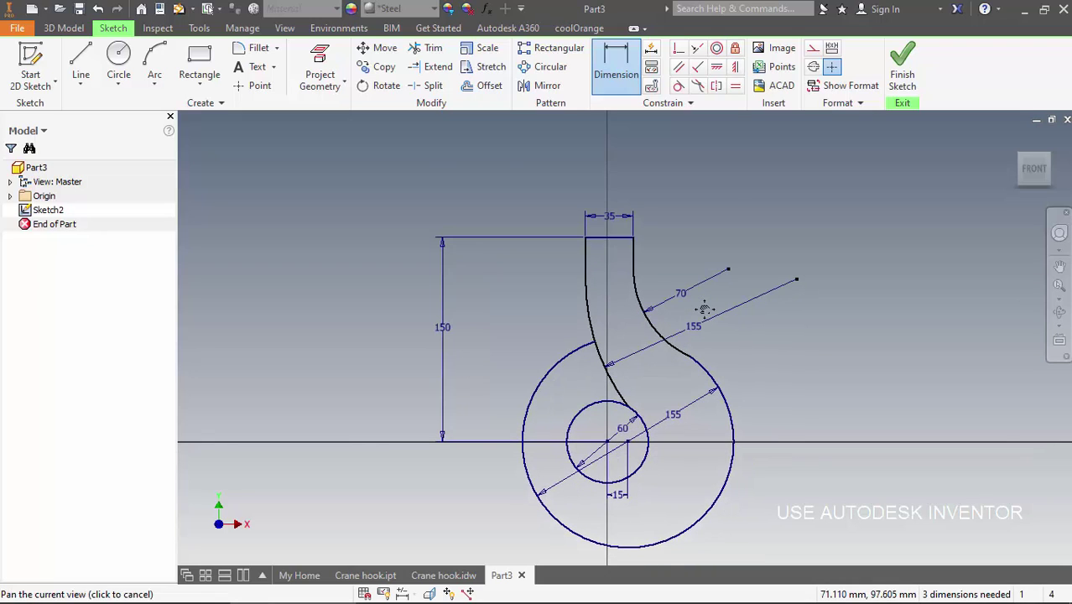
pyautogui.click(735, 67)
pyautogui.click(609, 237)
pyautogui.click(608, 441)
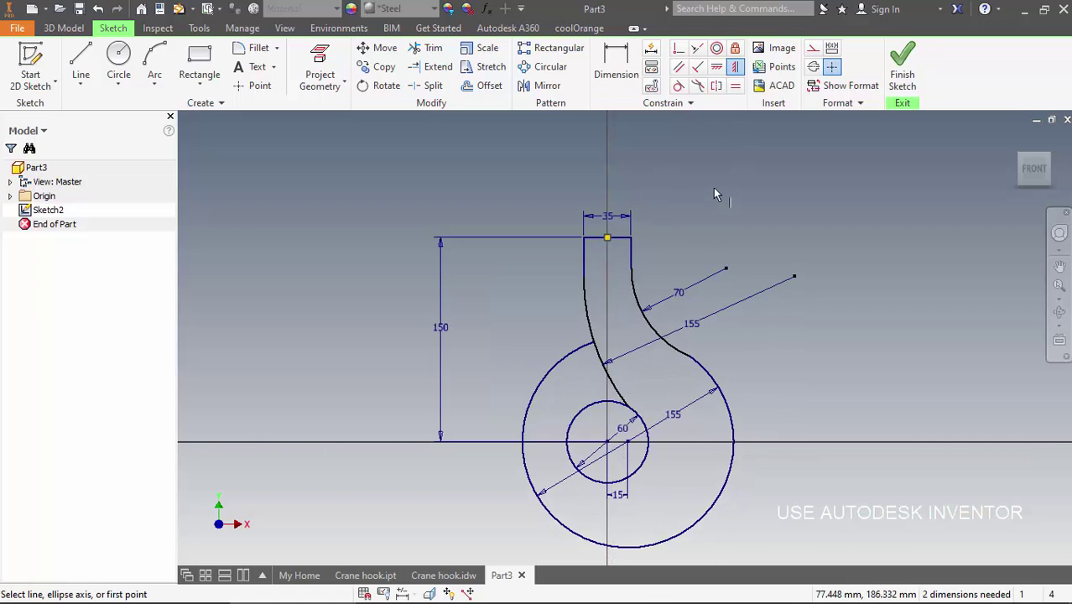
# Make the shank's right arc tangent to the 155 mm outer arc and its left arc tangent to the 60 mm circle
pyautogui.click(678, 85)
pyautogui.click(696, 346)
pyautogui.click(701, 371)
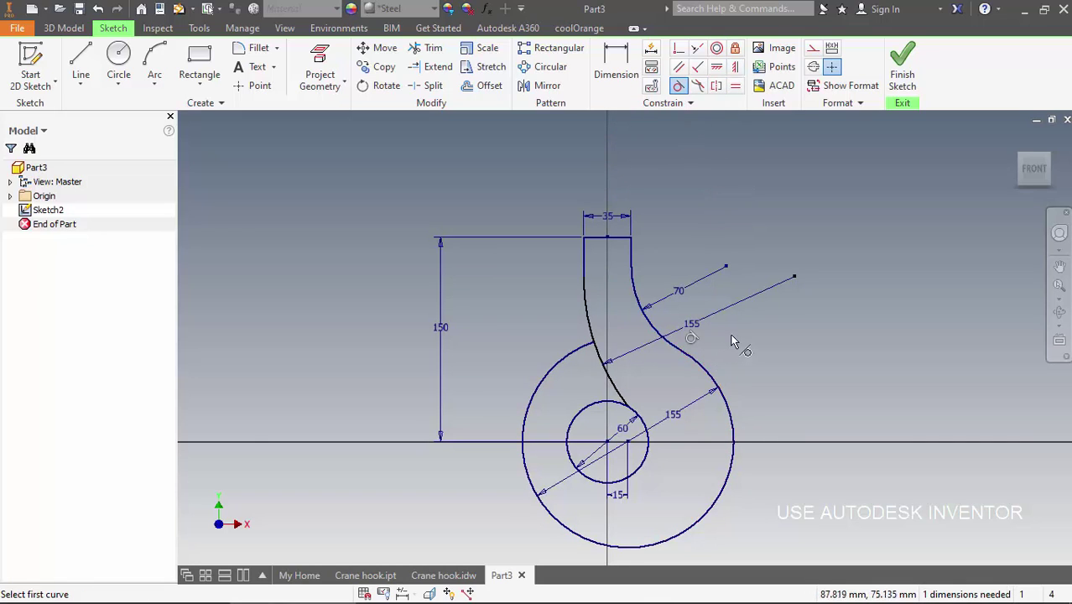
pyautogui.click(630, 401)
pyautogui.click(638, 415)
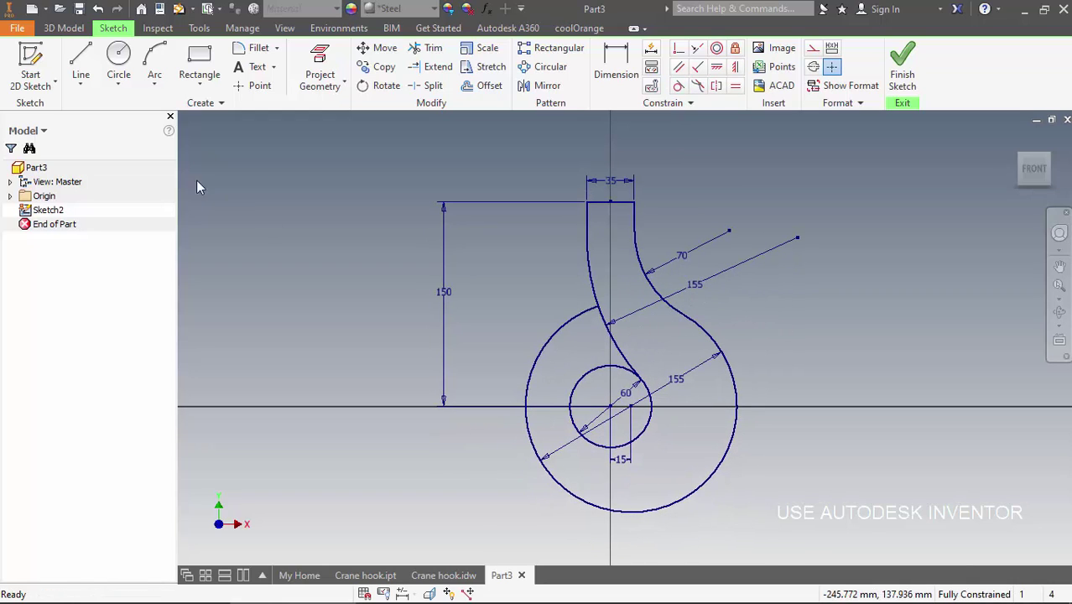
# Sketch an arc of about 55 mm radius from the 60 mm circle up to the hook tip, with a small rounded tip arc at its end
pyautogui.click(155, 67)
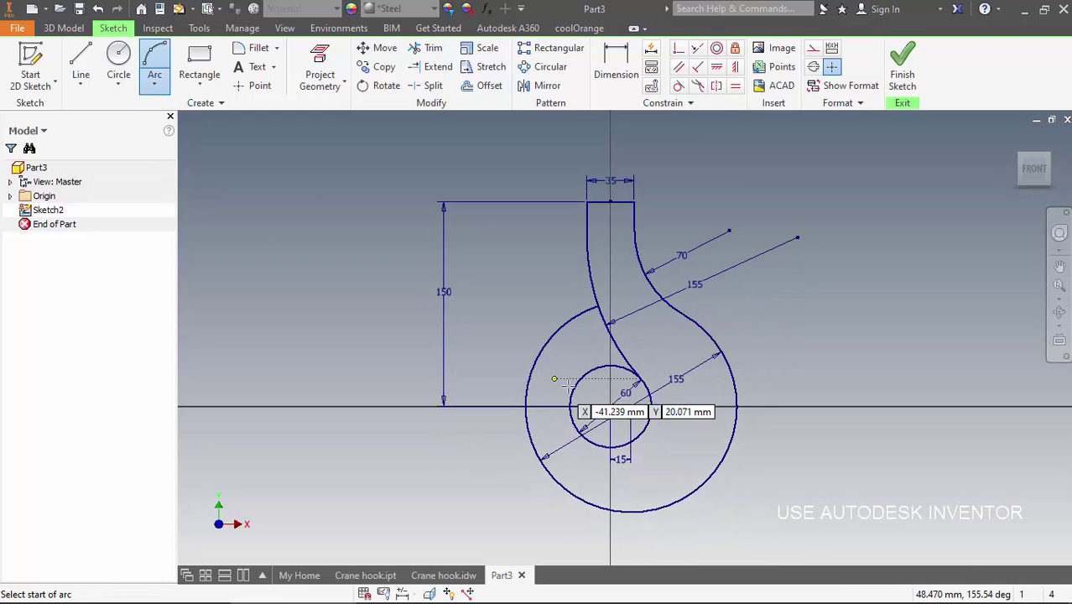
pyautogui.scroll(5, 570, 388)
pyautogui.click(580, 387)
pyautogui.scroll(-5, 581, 387)
pyautogui.click(535, 333)
pyautogui.click(550, 338)
pyautogui.scroll(3, 531, 345)
pyautogui.click(535, 320)
pyautogui.click(517, 338)
pyautogui.click(522, 333)
pyautogui.press('Escape')
# Dimension the radius of the hook tip's inner arc to 70 mm
pyautogui.press('d')
pyautogui.click(605, 364)
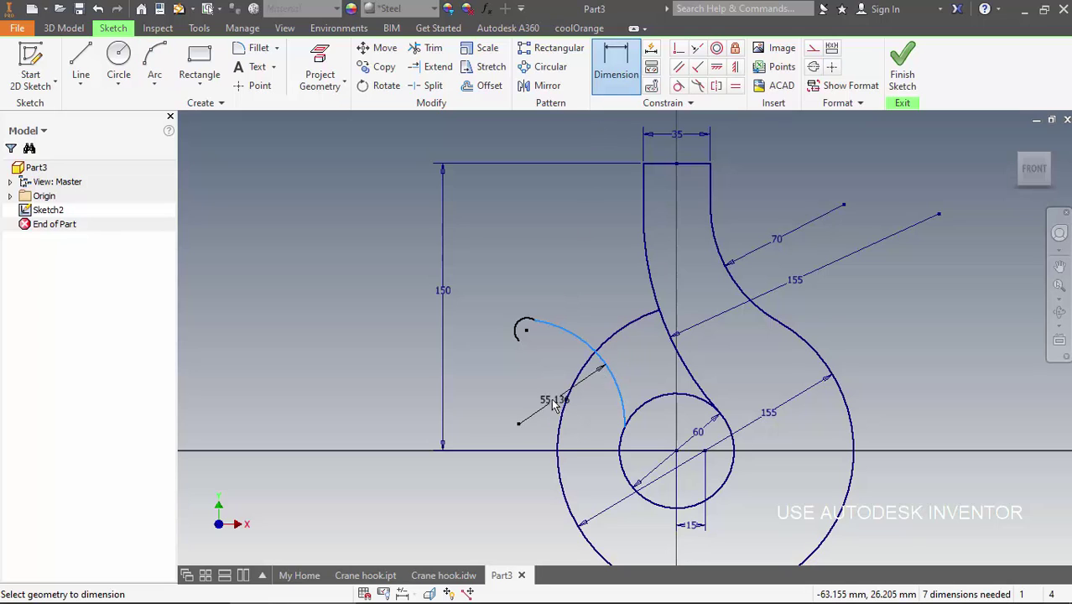
pyautogui.click(553, 390)
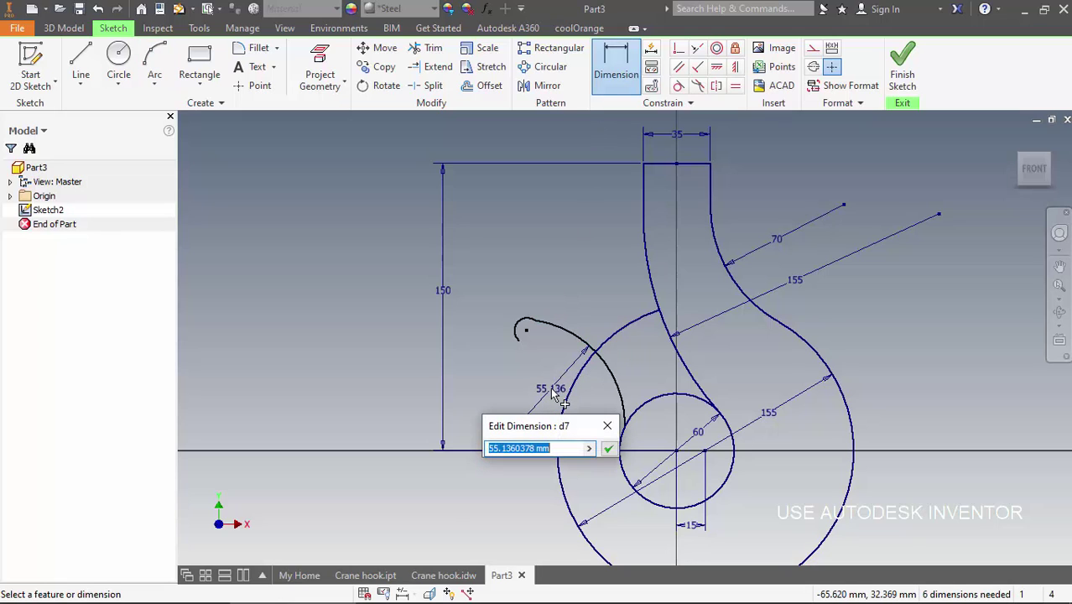
pyautogui.write('70')
pyautogui.press('Return')
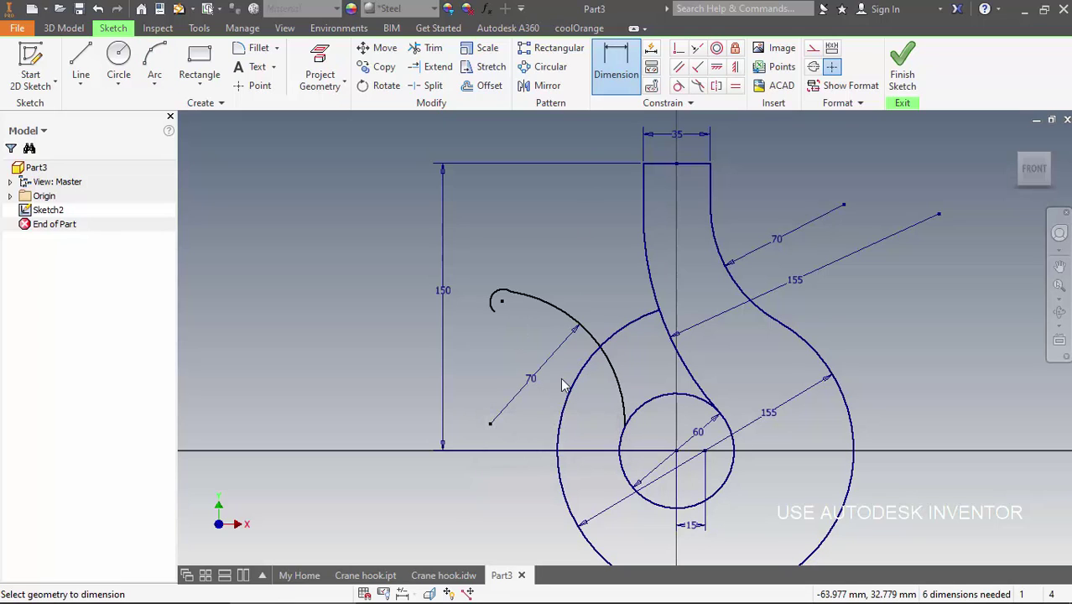
# Make the 70 mm tip arc tangent to the 60 mm circle and to the small rounded arc at the hook tip
pyautogui.click(678, 85)
pyautogui.click(634, 412)
pyautogui.click(624, 406)
pyautogui.click(524, 297)
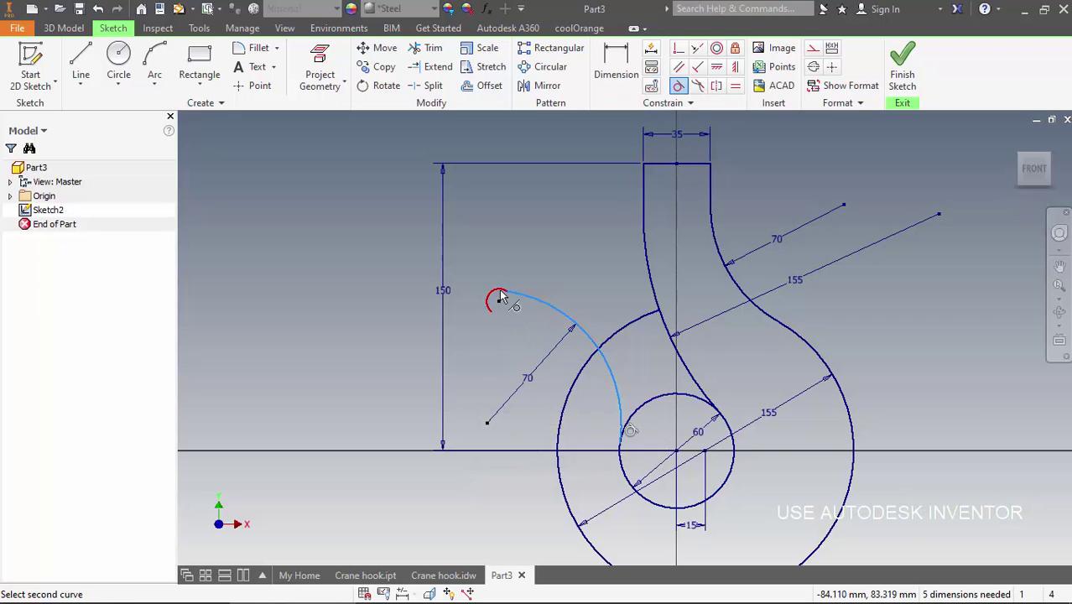
pyautogui.click(499, 292)
# Dimension the small rounded arc at the hook tip with a 6 mm radius
pyautogui.scroll(-3, 498, 293)
pyautogui.scroll(2, 499, 295)
pyautogui.press('d')
pyautogui.click(495, 299)
pyautogui.click(501, 312)
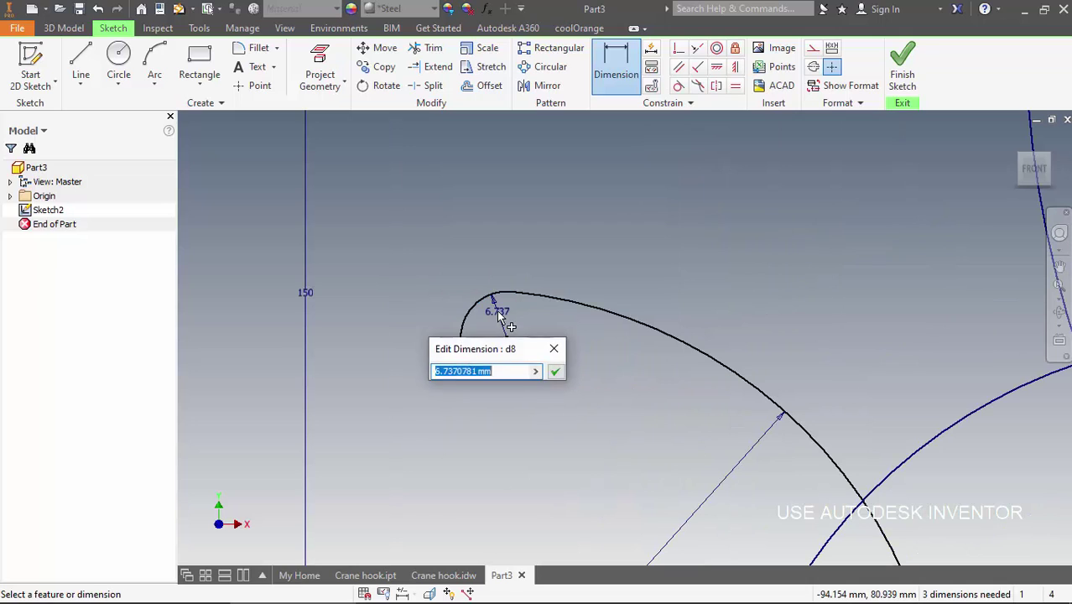
pyautogui.write('6')
pyautogui.press('Return')
# Sketch a three-point arc from the free end of the tip rounding to the outer 155 mm circle
pyautogui.click(155, 63)
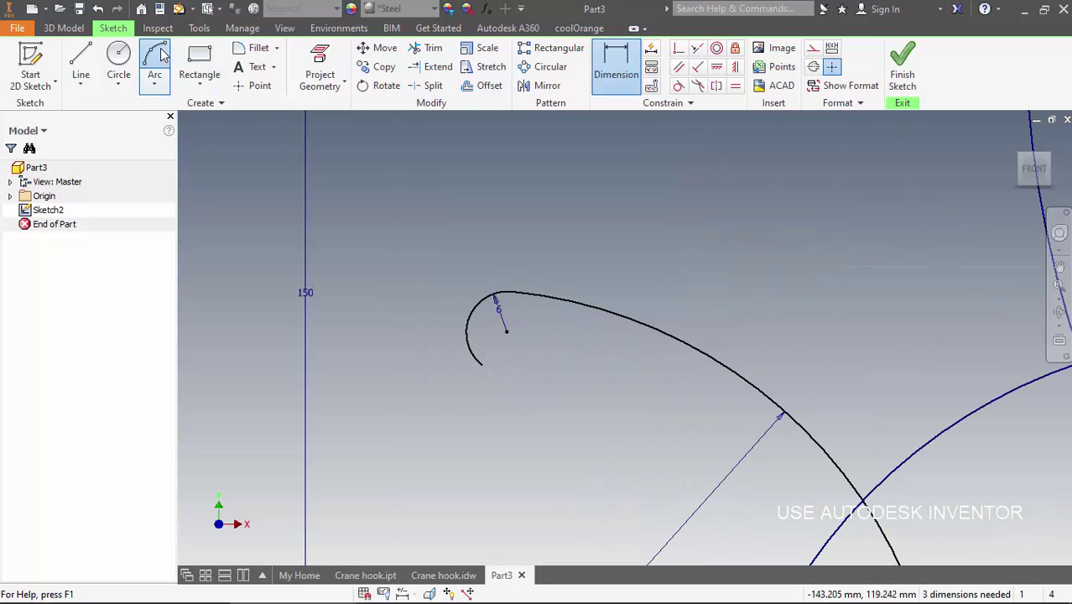
pyautogui.click(479, 363)
pyautogui.scroll(-5, 553, 277)
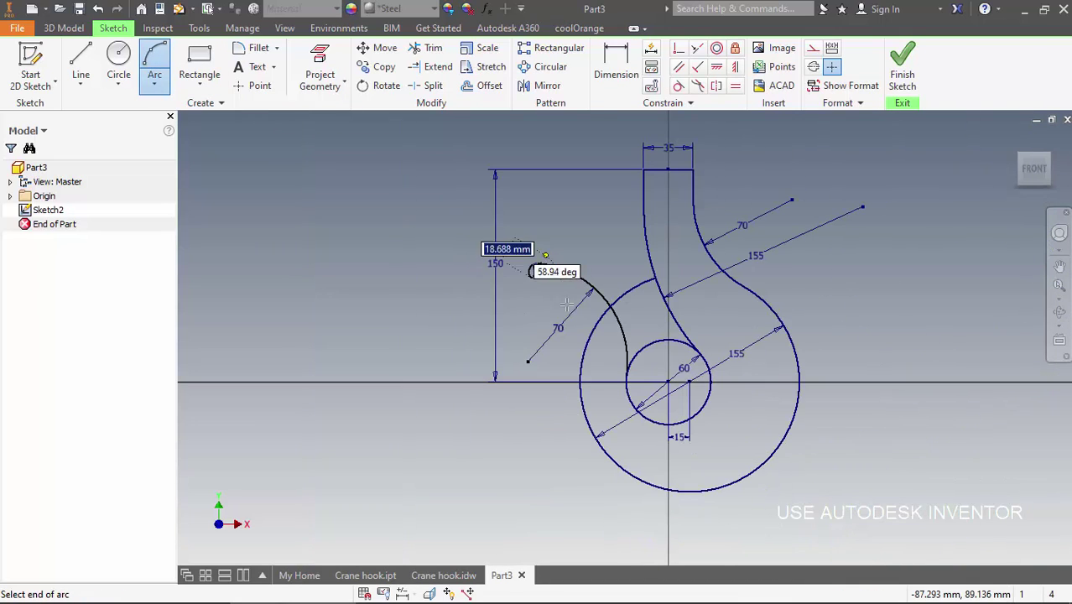
pyautogui.click(581, 375)
pyautogui.click(560, 329)
# Dimension the radius of the hook tip's outer arc to 45 mm
pyautogui.press('d')
pyautogui.click(555, 323)
pyautogui.click(528, 315)
pyautogui.write('45')
pyautogui.press('Return')
# Make the 45 mm arc tangent to the outer 155 mm circle
pyautogui.click(679, 87)
pyautogui.scroll(3, 586, 418)
pyautogui.click(585, 408)
pyautogui.click(587, 377)
pyautogui.moveTo(593, 376); pyautogui.dragTo(598, 328, button='middle')
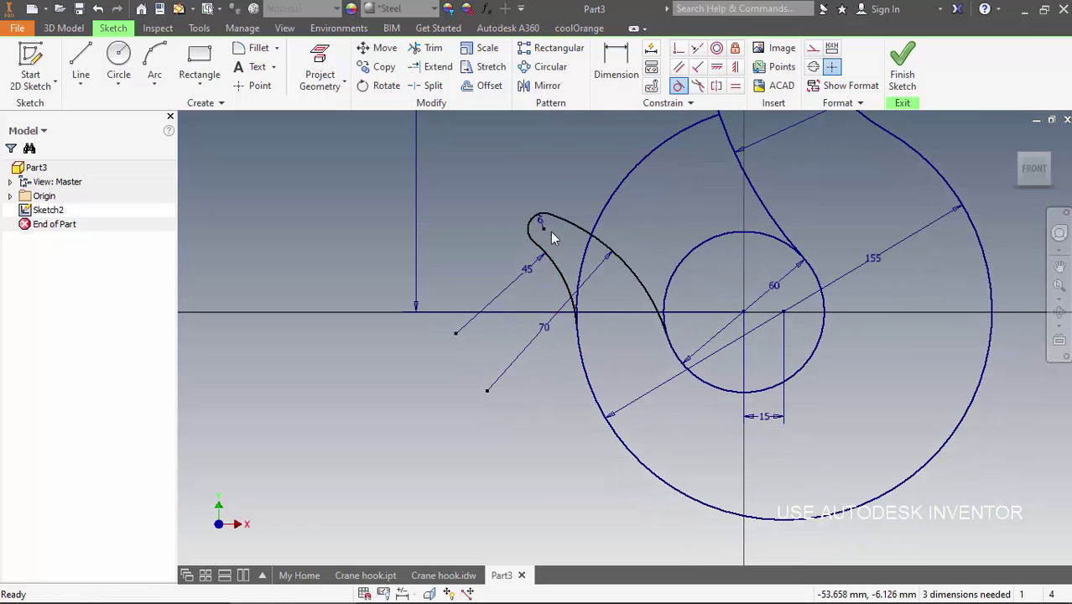
# Dimension the vertical distance from the tip arc's center to the origin as 36 mm
pyautogui.press('d')
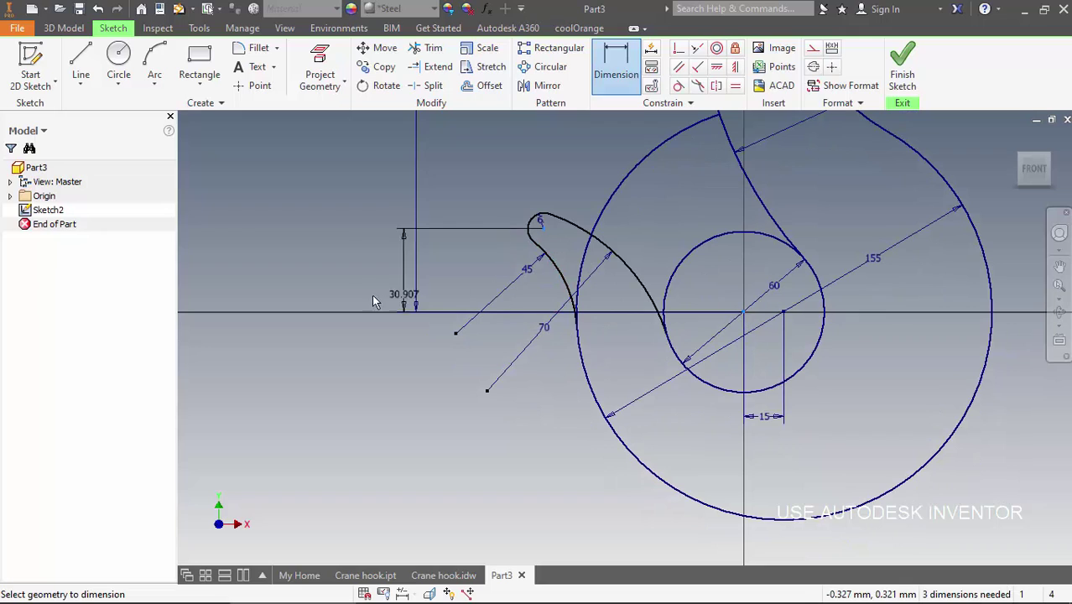
pyautogui.click(348, 279)
pyautogui.write('36')
pyautogui.press('Return')
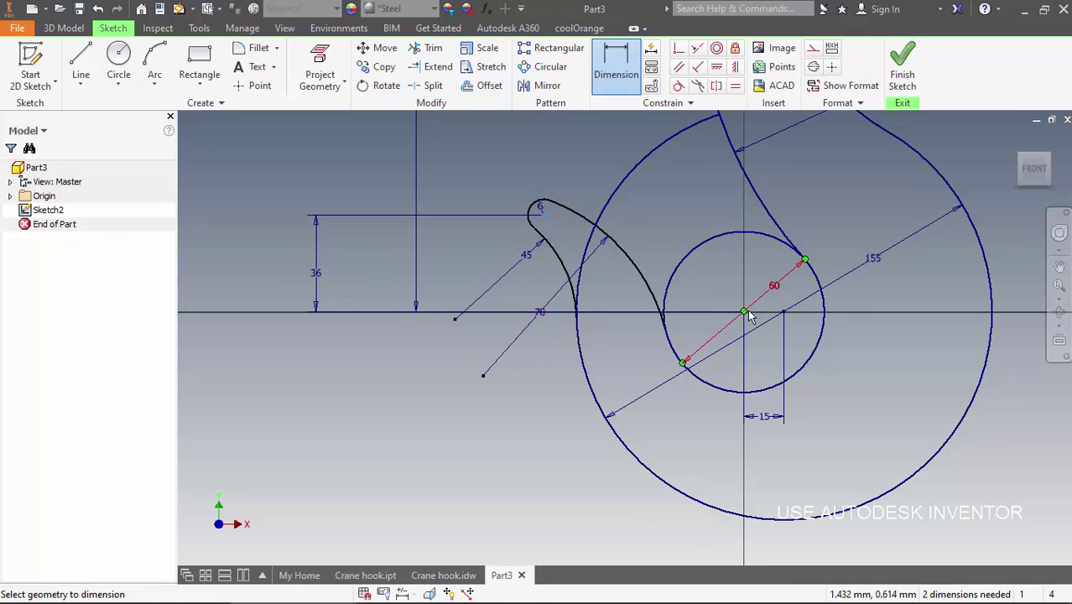
# Dimension the horizontal distance from the tip arc's center to the origin as 69 mm
pyautogui.scroll(-3, 722, 279)
pyautogui.click(671, 453)
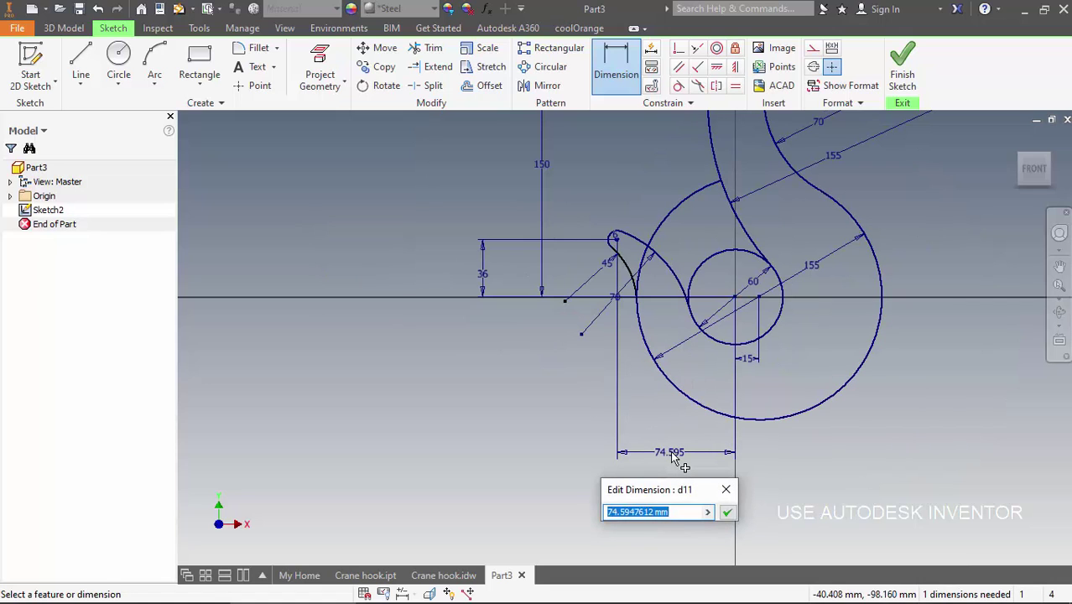
pyautogui.press('Return')
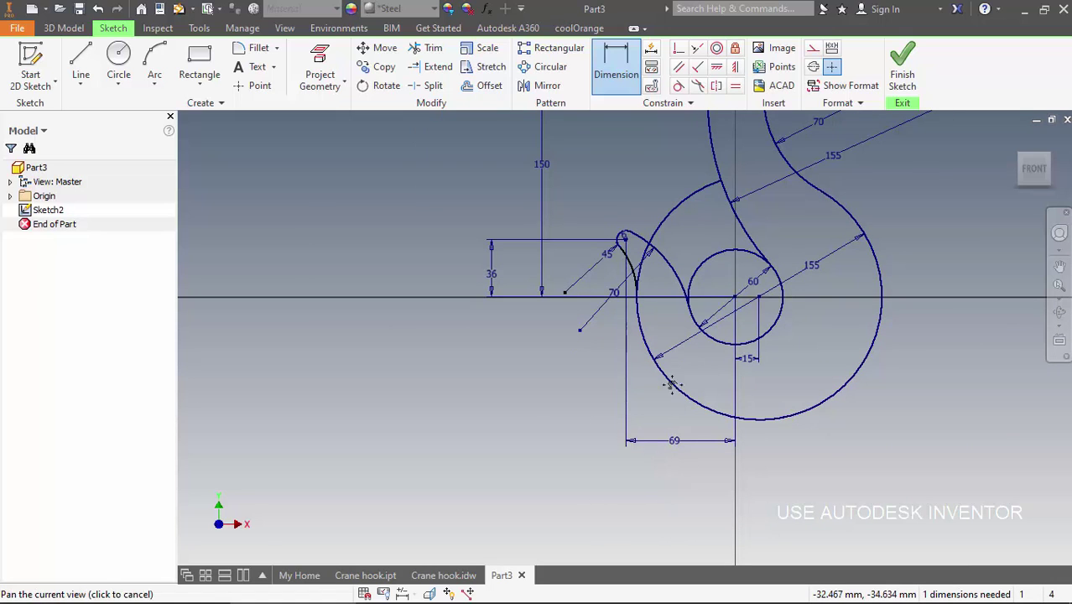
pyautogui.moveTo(679, 356); pyautogui.dragTo(628, 449, button='middle')
pyautogui.scroll(-3, 629, 449)
pyautogui.moveTo(625, 408); pyautogui.dragTo(617, 377, button='middle')
pyautogui.scroll(4, 691, 365)
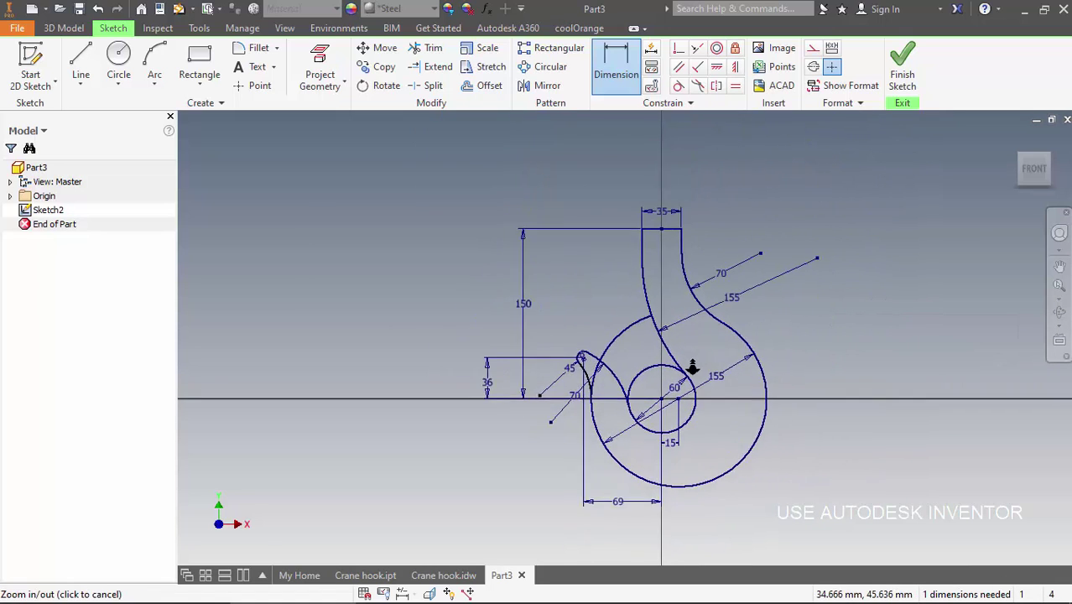
pyautogui.press('Escape')
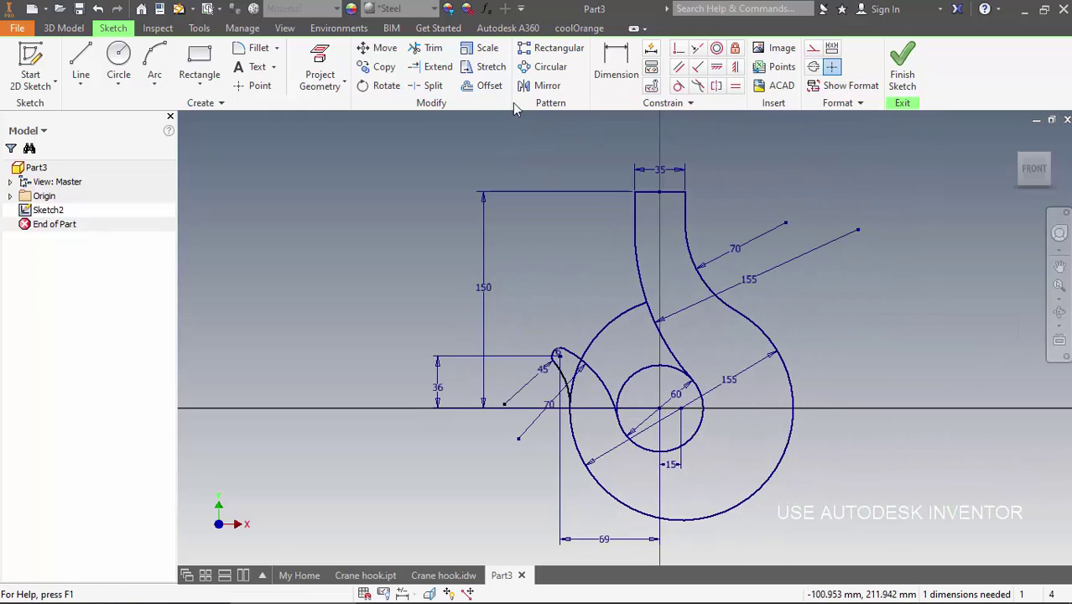
# Trim the surplus portions of the 155 mm and 60 mm circles to leave a single hook outline
pyautogui.click(426, 48)
pyautogui.click(618, 333)
pyautogui.click(577, 369)
pyautogui.click(646, 382)
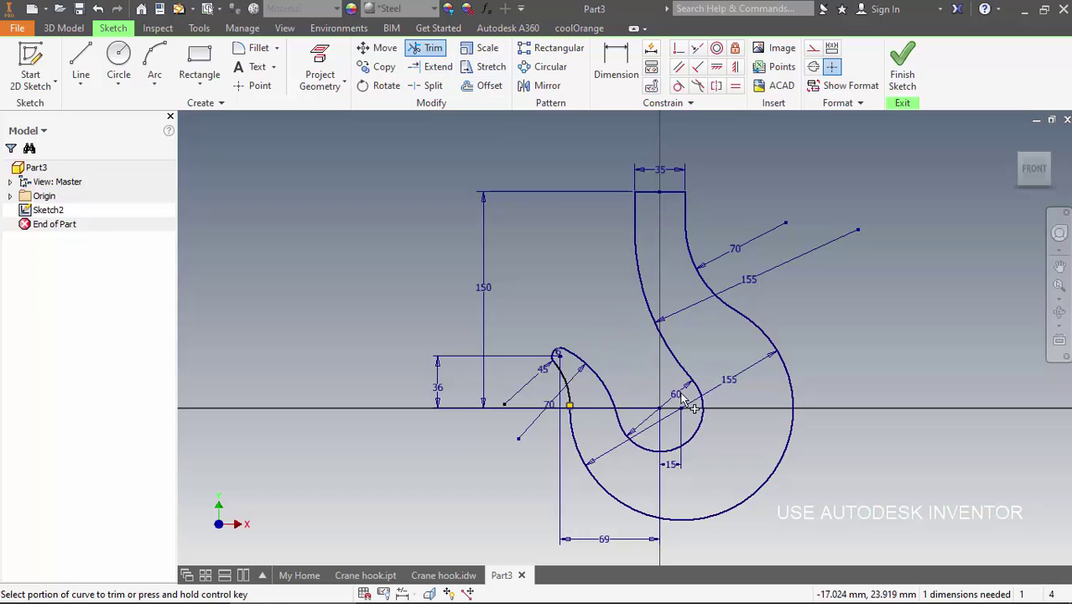
pyautogui.press('Escape')
# Reposition the 70 mm and 45 mm radius dimensions beside the hook tip so they are easier to read
pyautogui.moveTo(552, 404); pyautogui.dragTo(555, 421)
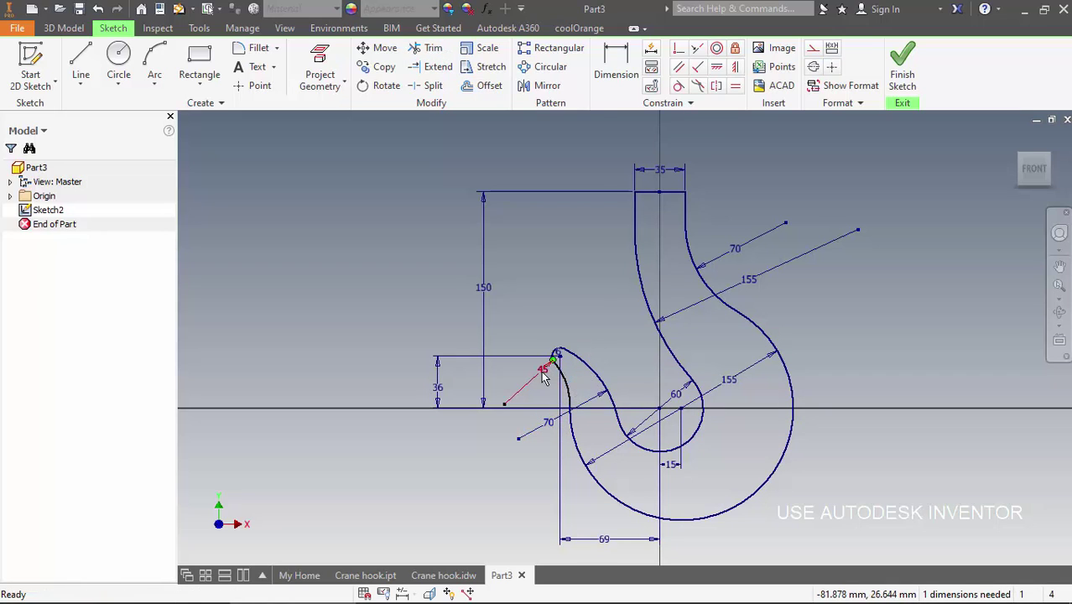
pyautogui.moveTo(546, 384); pyautogui.dragTo(631, 310)
pyautogui.moveTo(581, 324); pyautogui.dragTo(563, 357, button='middle')
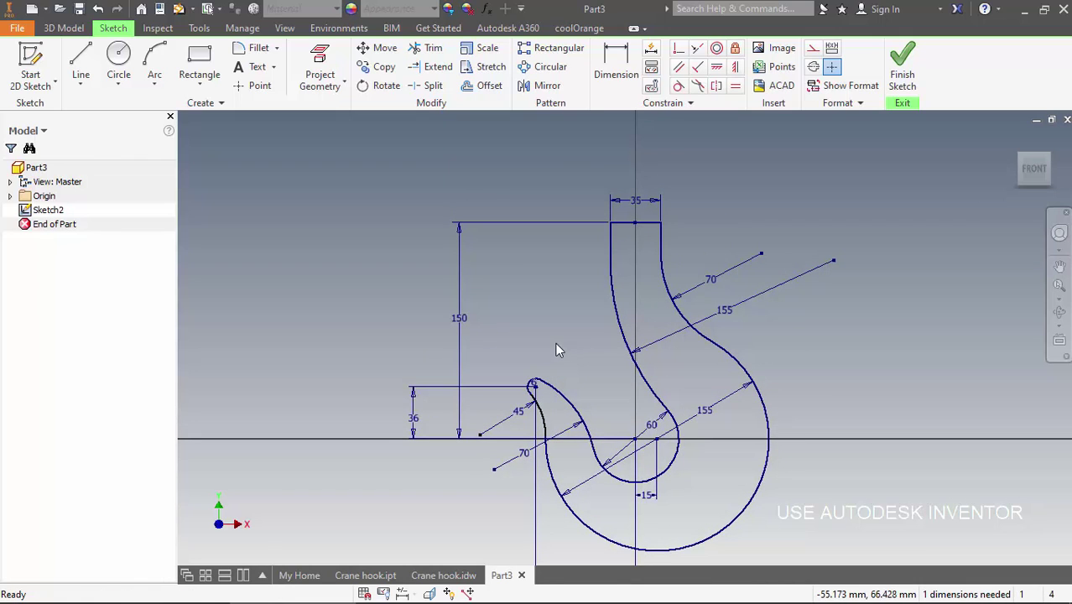
# Draw a horizontal line across the hook's thick side at origin height and trim it to the inner and outer arcs
pyautogui.press('l')
pyautogui.scroll(-3, 668, 437)
pyautogui.click(671, 437)
pyautogui.click(901, 437)
pyautogui.press('Escape')
pyautogui.moveTo(747, 439); pyautogui.dragTo(722, 386, button='middle')
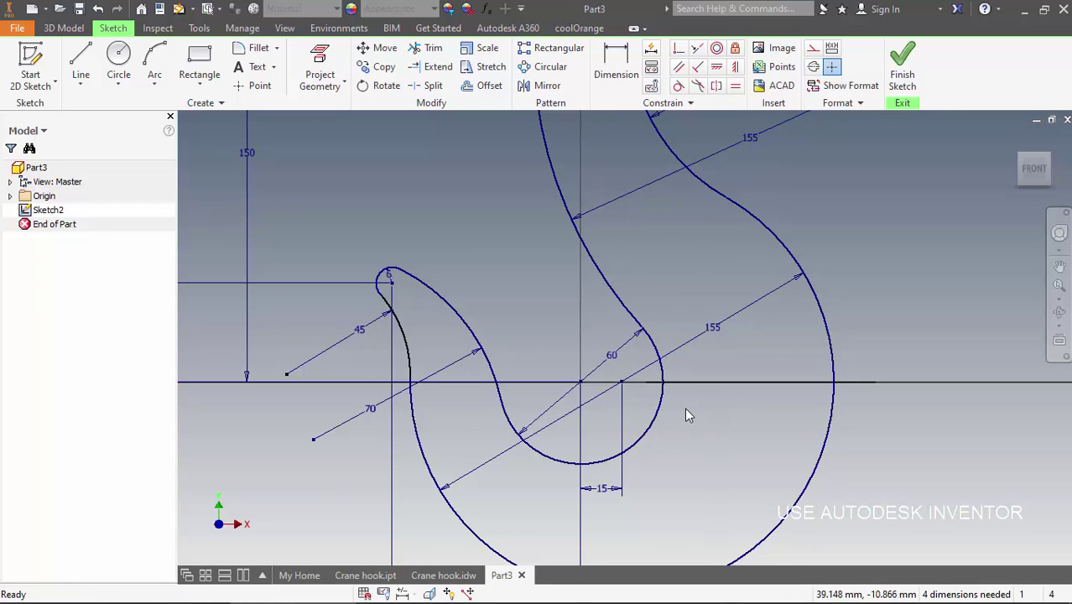
pyautogui.press('x')
pyautogui.click(857, 387)
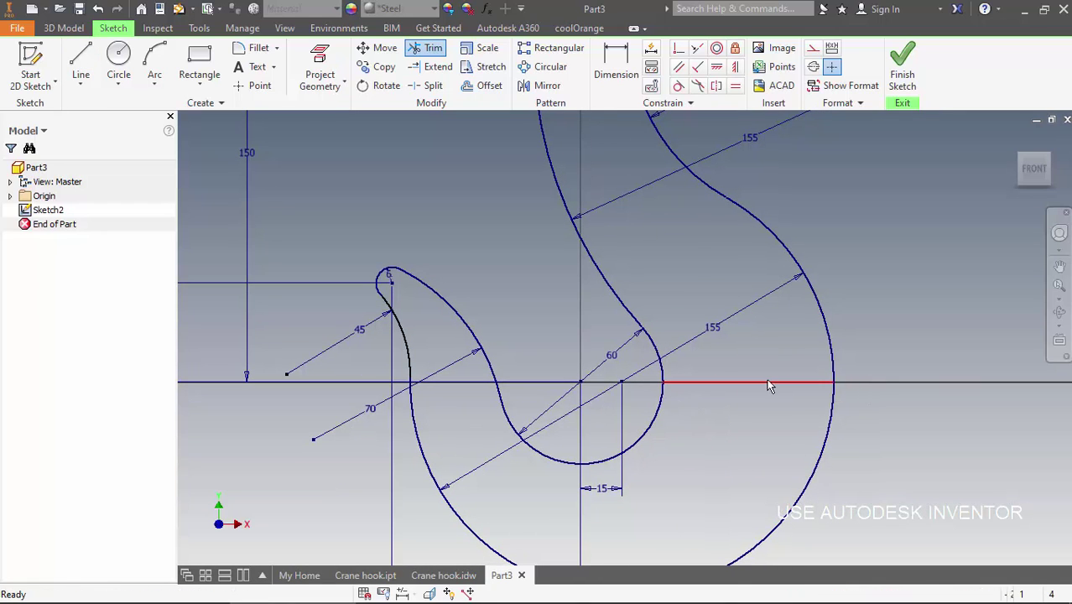
pyautogui.press('Escape')
# Draw a vertical line below the origin through the hook's lower bend and trim it to the inner and outer arcs
pyautogui.moveTo(775, 378); pyautogui.dragTo(763, 334, button='middle')
pyautogui.press('l')
pyautogui.click(579, 424)
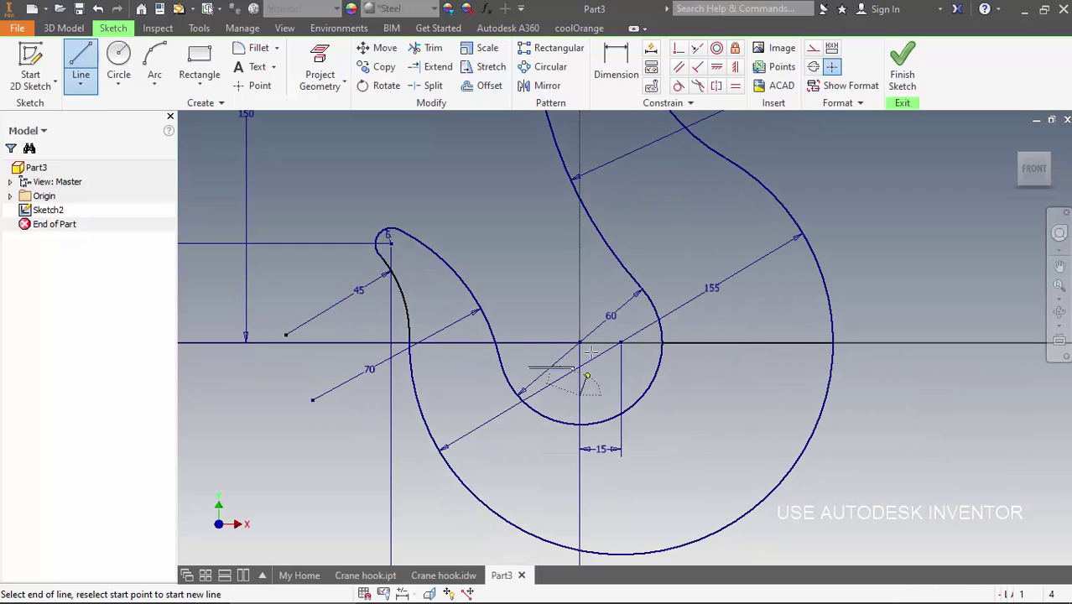
pyautogui.scroll(4, 587, 369)
pyautogui.click(586, 460)
pyautogui.press('Escape')
pyautogui.scroll(-4, 581, 458)
pyautogui.press('x')
pyautogui.click(589, 450)
pyautogui.click(590, 303)
pyautogui.press('Escape')
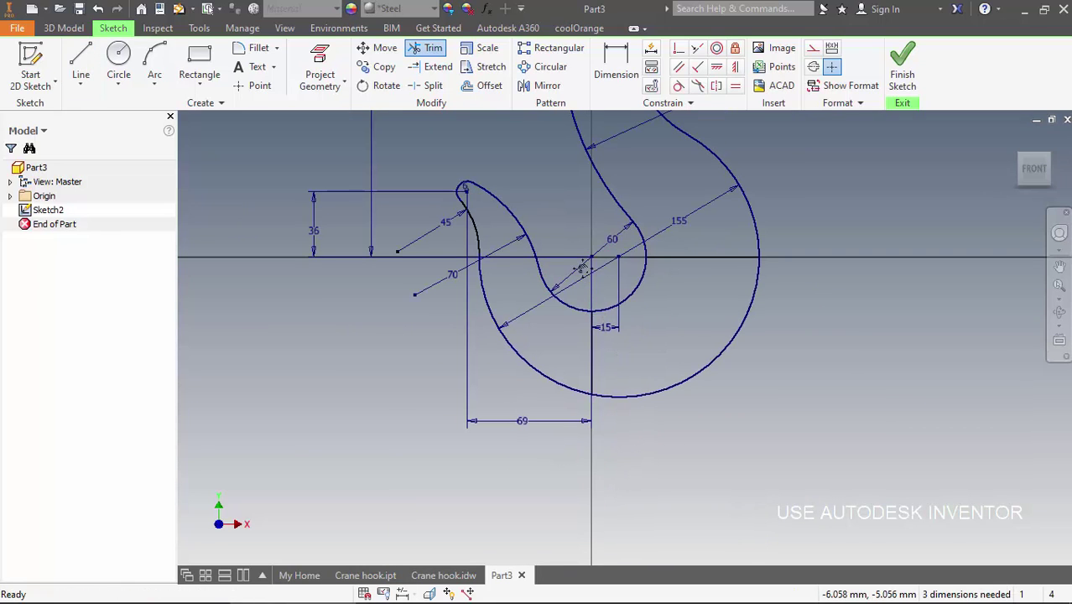
# Draw a horizontal line at origin height across the base of the hook tip and trim it to both arcs
pyautogui.moveTo(592, 310); pyautogui.dragTo(601, 319, button='middle')
pyautogui.press('l')
pyautogui.click(547, 267)
pyautogui.click(450, 264)
pyautogui.press('Escape')
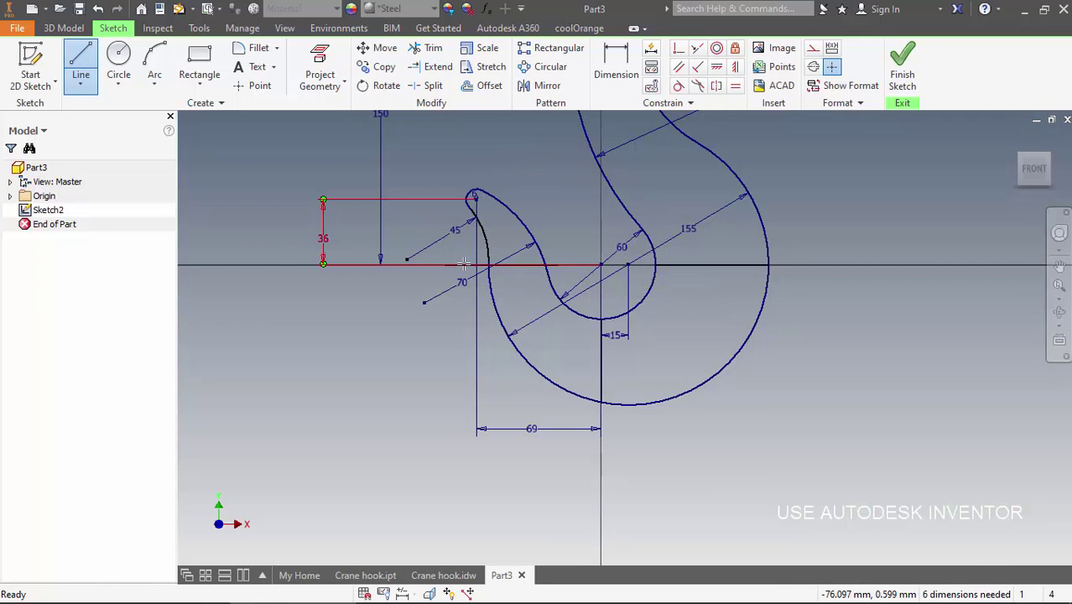
pyautogui.press('x')
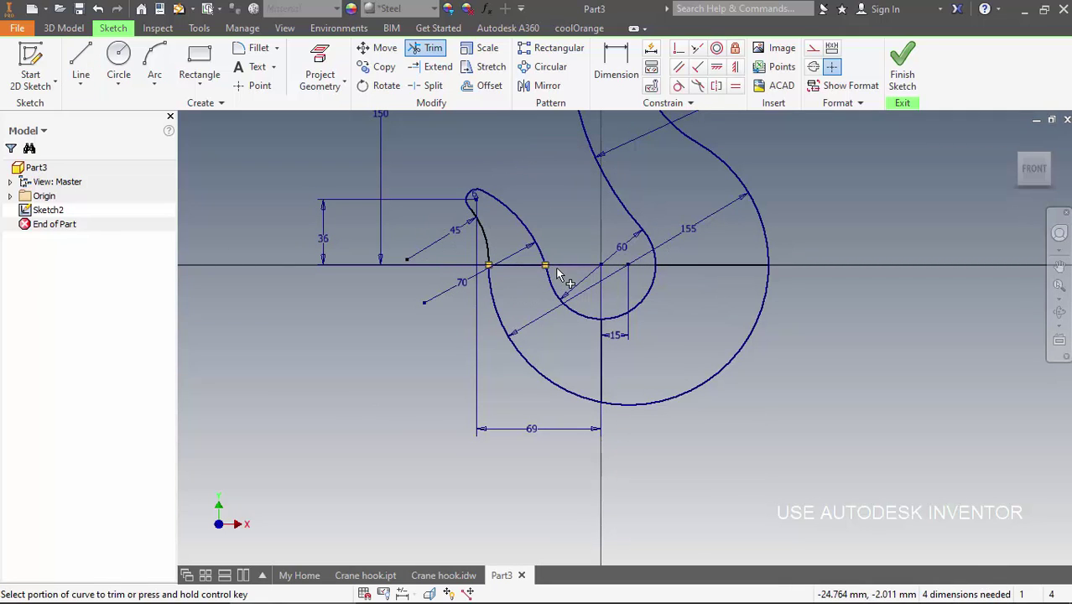
pyautogui.click(557, 272)
# Constrain the three cross-section lines to be coincident with the origin point
pyautogui.click(678, 48)
pyautogui.click(517, 266)
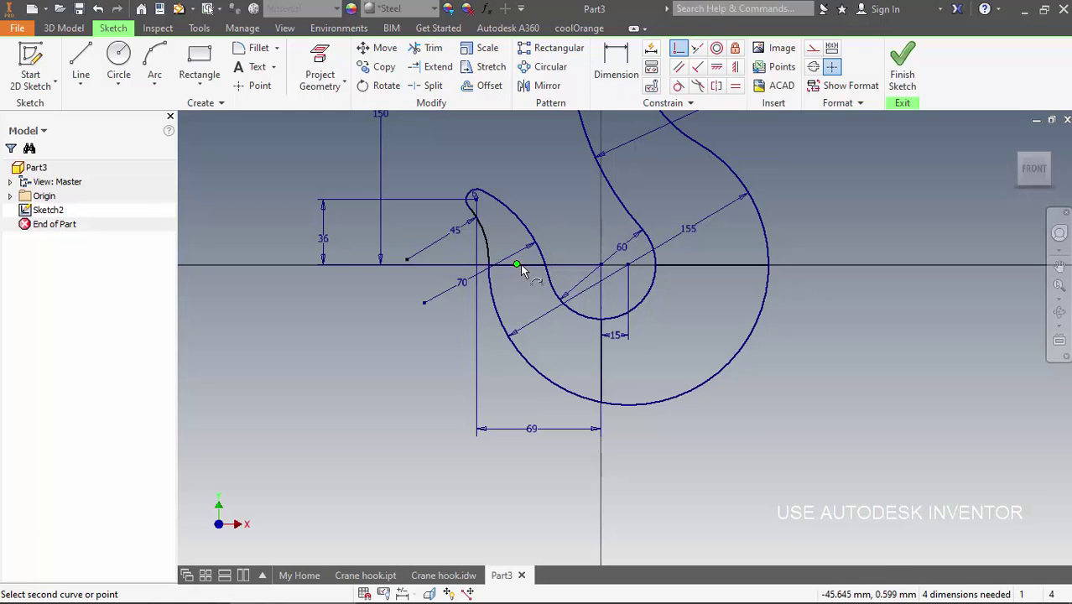
pyautogui.press('Escape')
pyautogui.click(529, 265)
pyautogui.click(600, 264)
pyautogui.click(602, 344)
pyautogui.click(602, 268)
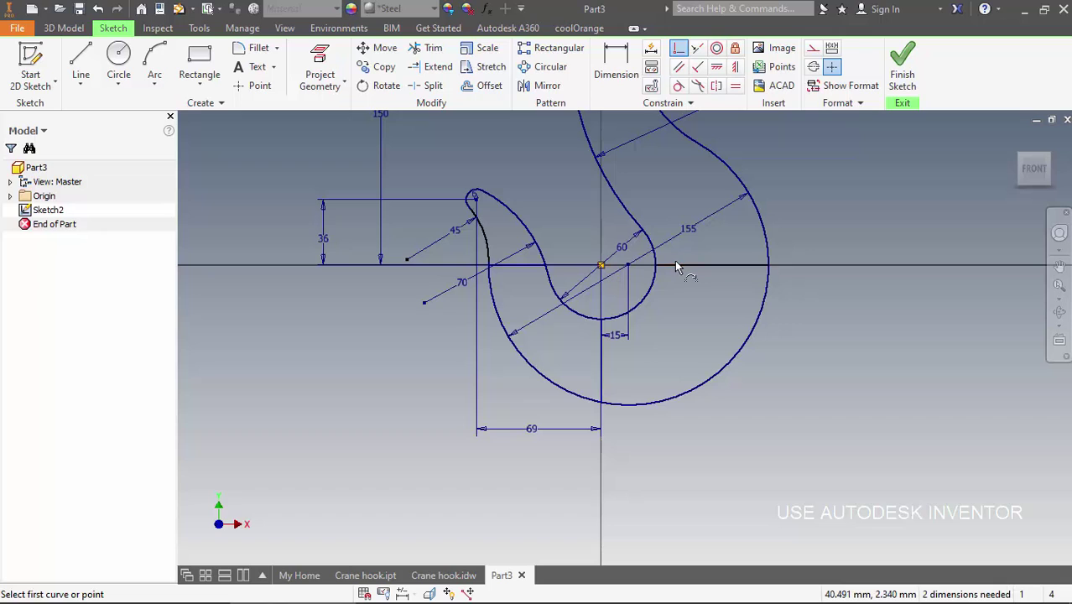
pyautogui.click(660, 268)
pyautogui.click(627, 266)
pyautogui.press('Escape')
# Convert the two horizontal lines and the vertical line across the hook into construction lines
pyautogui.moveTo(682, 328); pyautogui.dragTo(635, 396, button='middle')
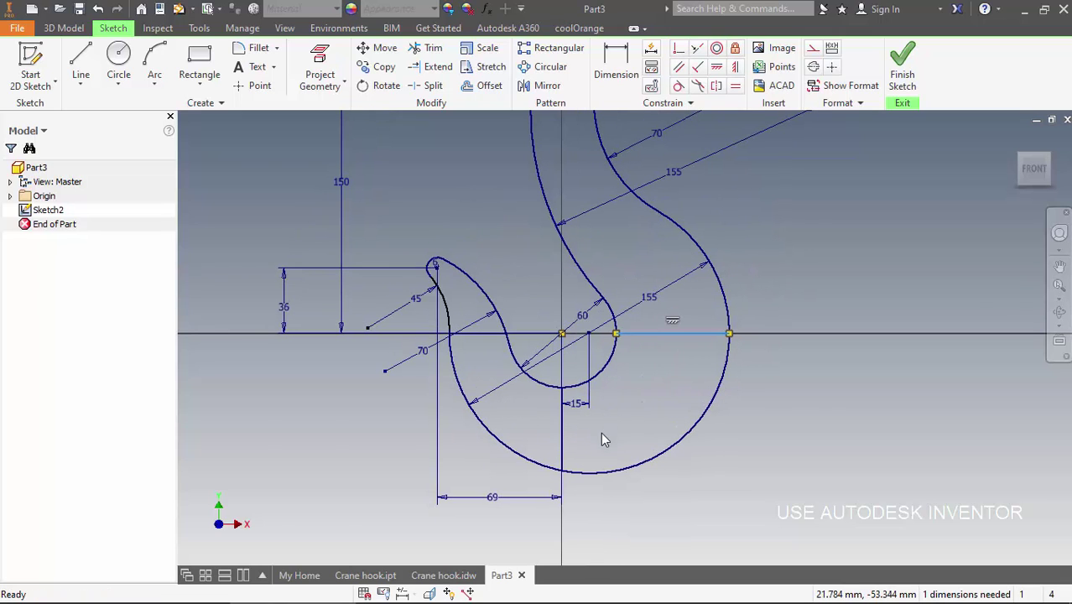
pyautogui.keyDown('ctrl'); pyautogui.click(561, 419); pyautogui.keyUp('ctrl')
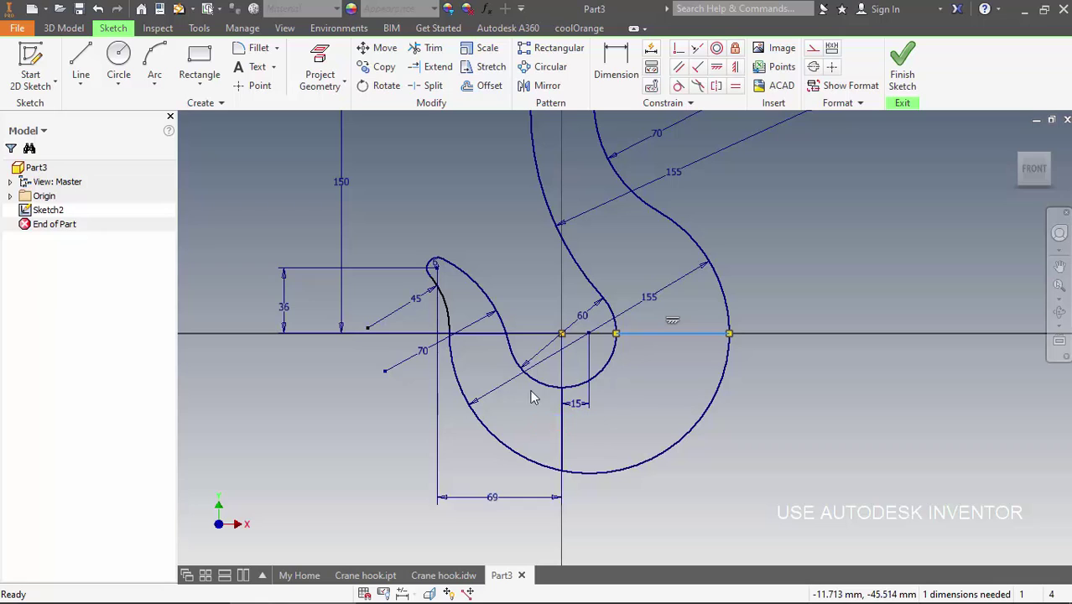
pyautogui.keyDown('ctrl'); pyautogui.click(476, 334); pyautogui.keyUp('ctrl')
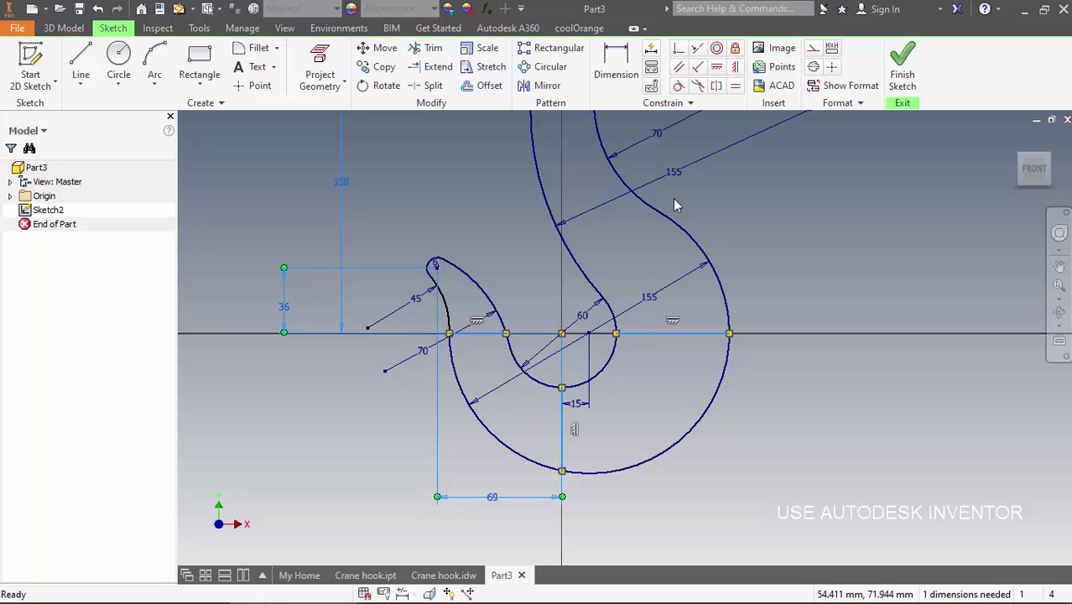
pyautogui.click(843, 249)
# Move the 36 mm and 150 mm dimensions closer to the hook and raise the 69 mm dimension
pyautogui.click(279, 305)
pyautogui.moveTo(283, 310); pyautogui.dragTo(458, 279)
pyautogui.moveTo(350, 184); pyautogui.dragTo(514, 217)
pyautogui.scroll(4, 468, 333)
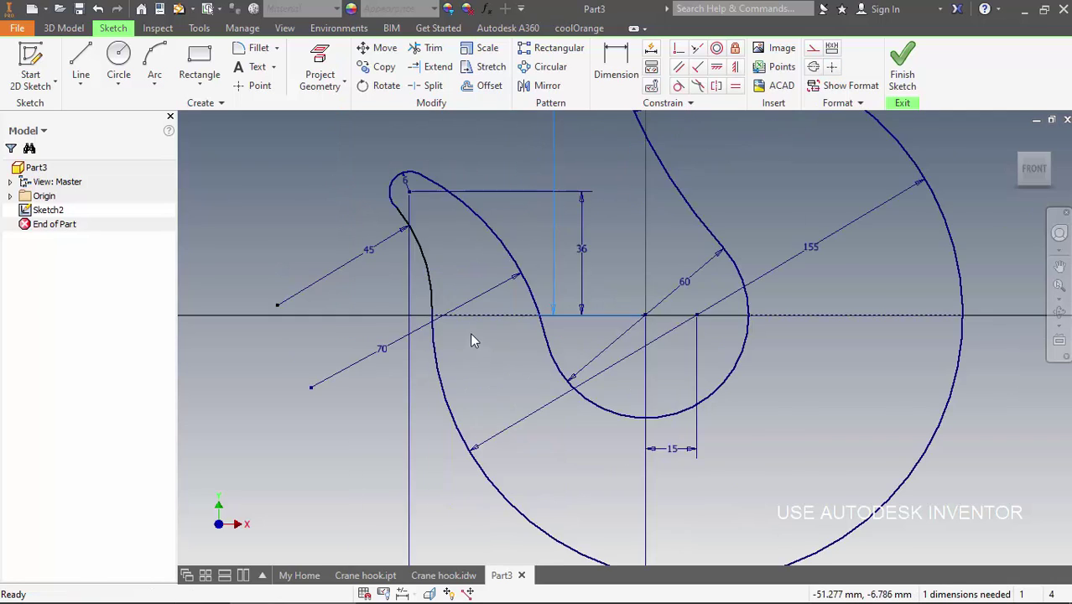
pyautogui.scroll(-1, 512, 335)
pyautogui.scroll(-3, 510, 287)
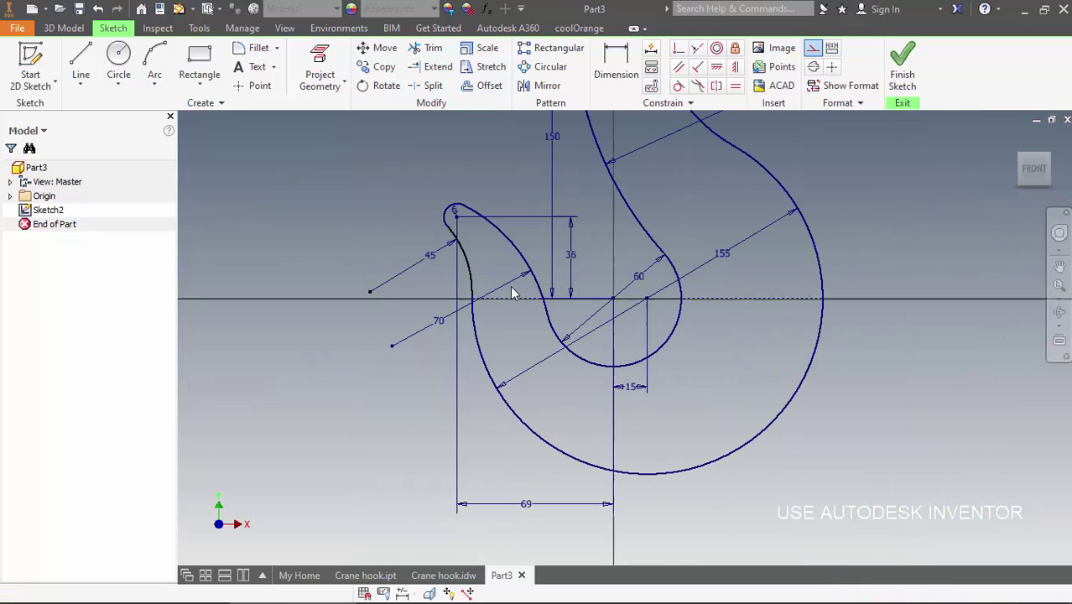
pyautogui.moveTo(526, 502); pyautogui.dragTo(565, 403)
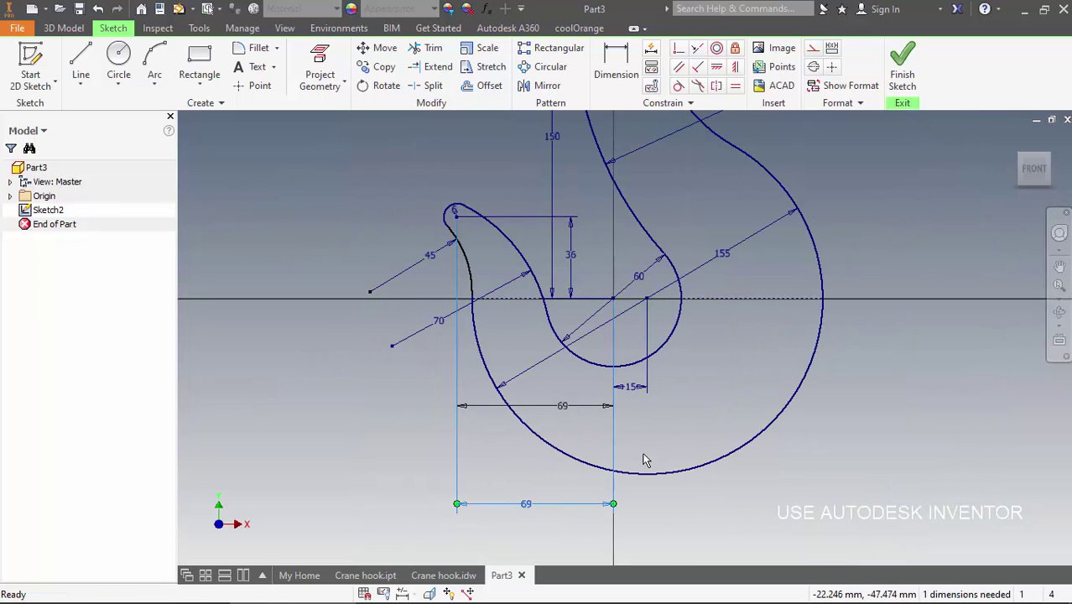
# Move the 150 mm height dimension back out beyond the hook tip, clear of the profile
pyautogui.scroll(3, 620, 444)
pyautogui.scroll(-4, 662, 371)
pyautogui.scroll(2, 687, 342)
pyautogui.scroll(-2, 621, 428)
pyautogui.moveTo(522, 270); pyautogui.dragTo(541, 325, button='middle')
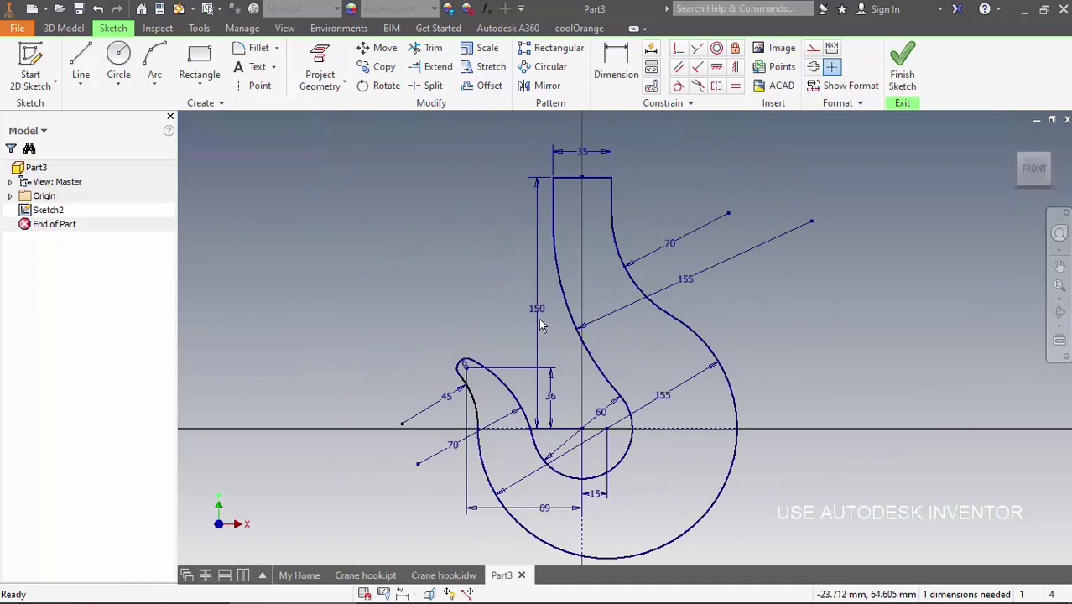
pyautogui.moveTo(537, 310); pyautogui.dragTo(405, 321)
pyautogui.moveTo(471, 299); pyautogui.dragTo(472, 299)
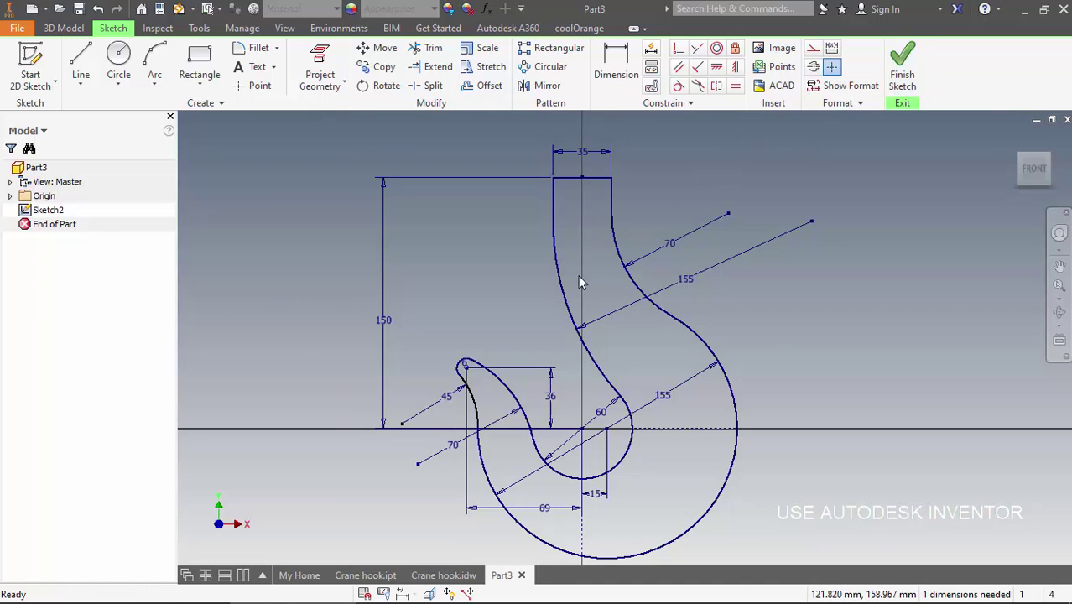
# Convert the shank's top edge and the 6 mm tip arc to construction geometry and finish the sketch
pyautogui.scroll(3, 469, 362)
pyautogui.scroll(-3, 469, 378)
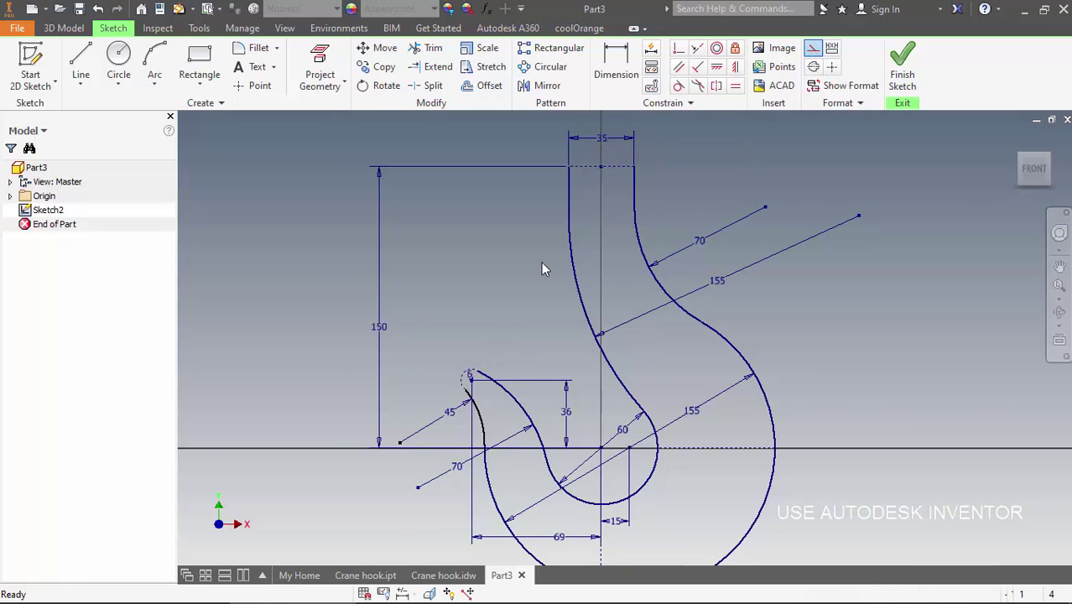
pyautogui.scroll(-3, 541, 262)
pyautogui.scroll(2, 540, 261)
pyautogui.scroll(2, 574, 306)
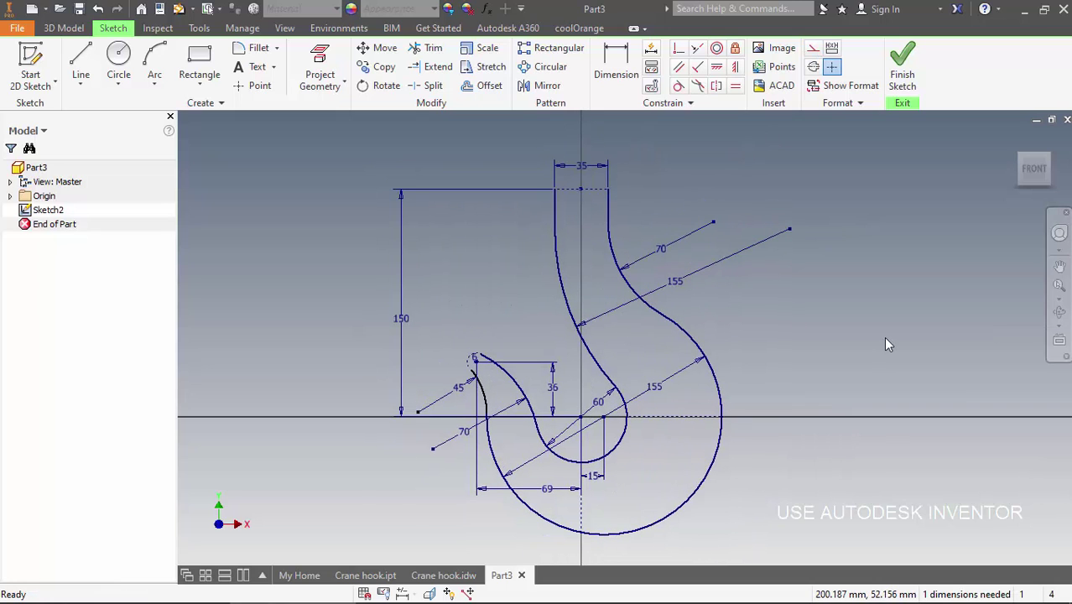
pyautogui.click(902, 79)
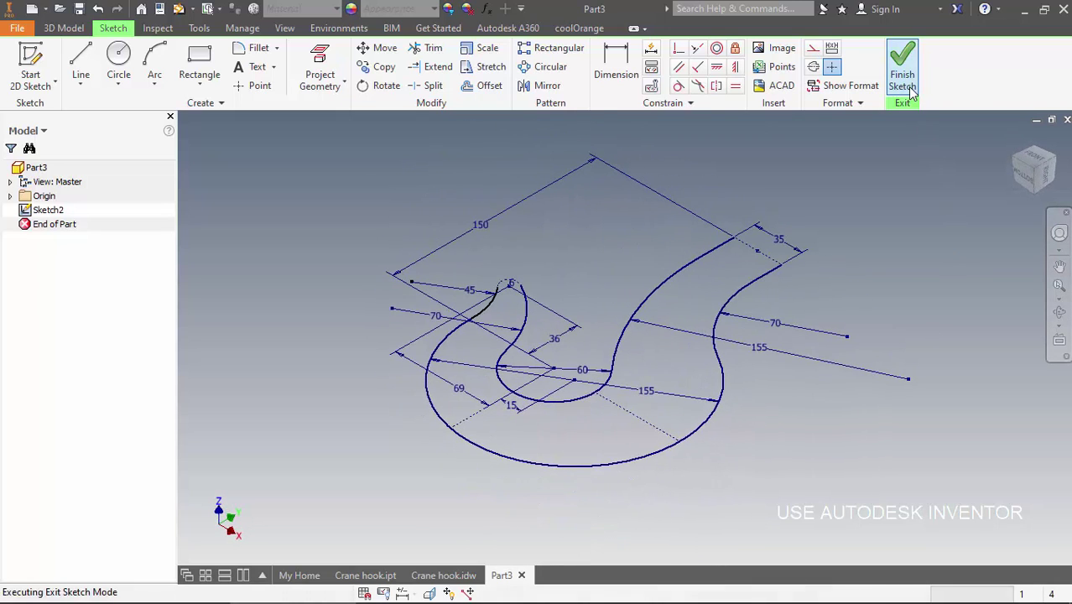
# Reopen the hook profile sketch, make the loose end of the 45 mm arc tangent to the 6 mm tip arc, and finish the sketch
pyautogui.doubleClick(46, 210)
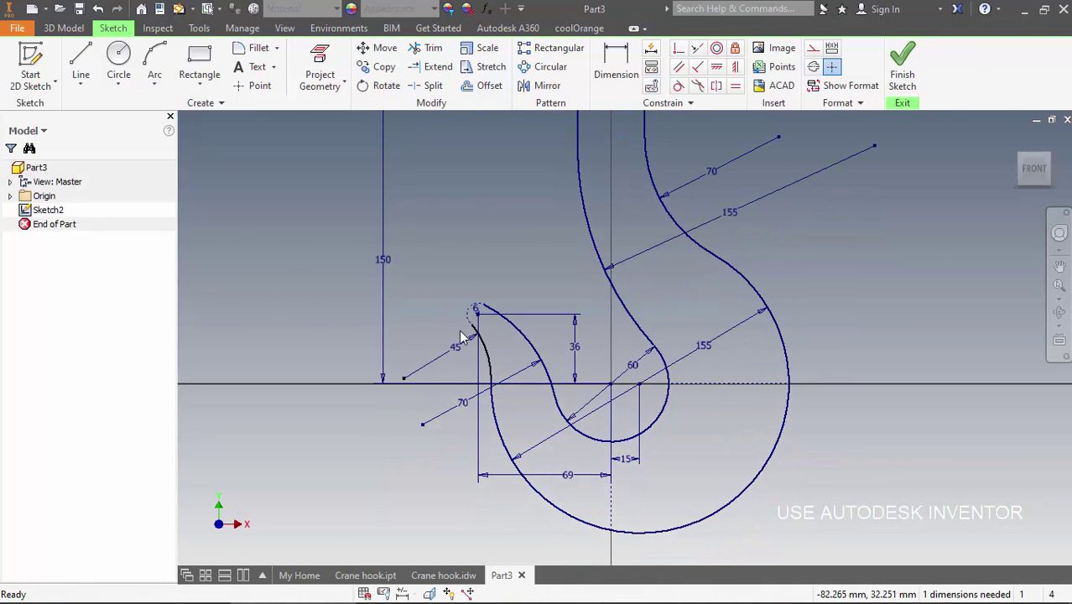
pyautogui.moveTo(474, 330); pyautogui.dragTo(457, 319)
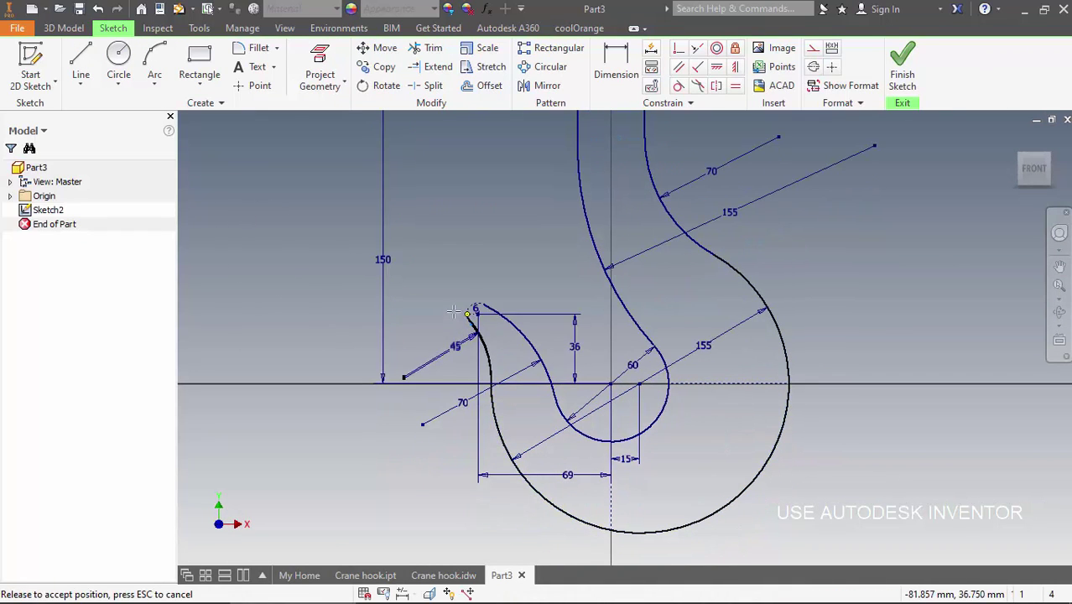
pyautogui.moveTo(466, 337); pyautogui.dragTo(466, 334)
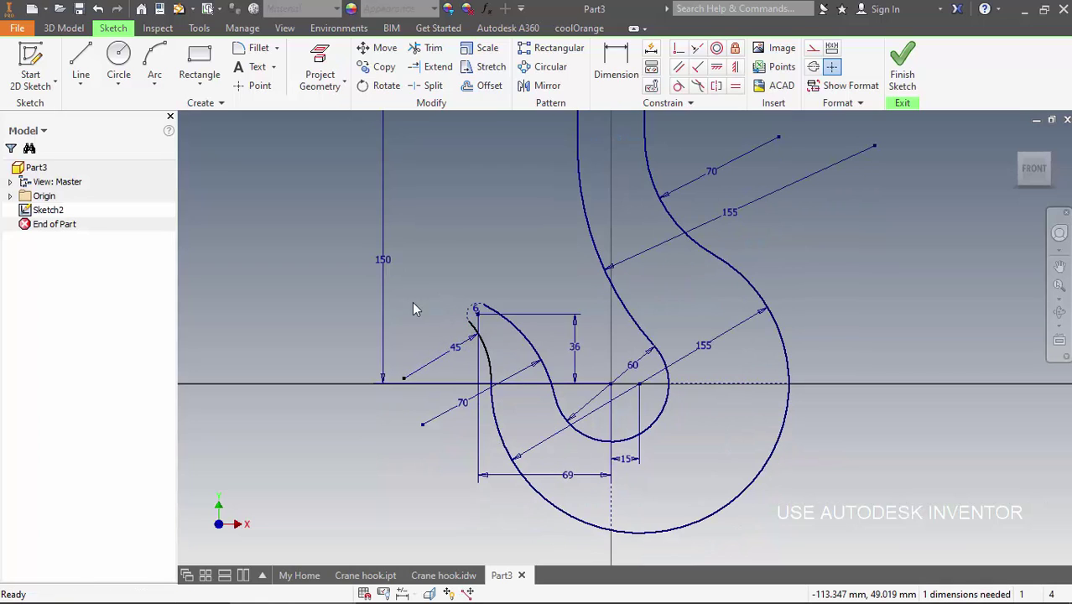
pyautogui.click(695, 87)
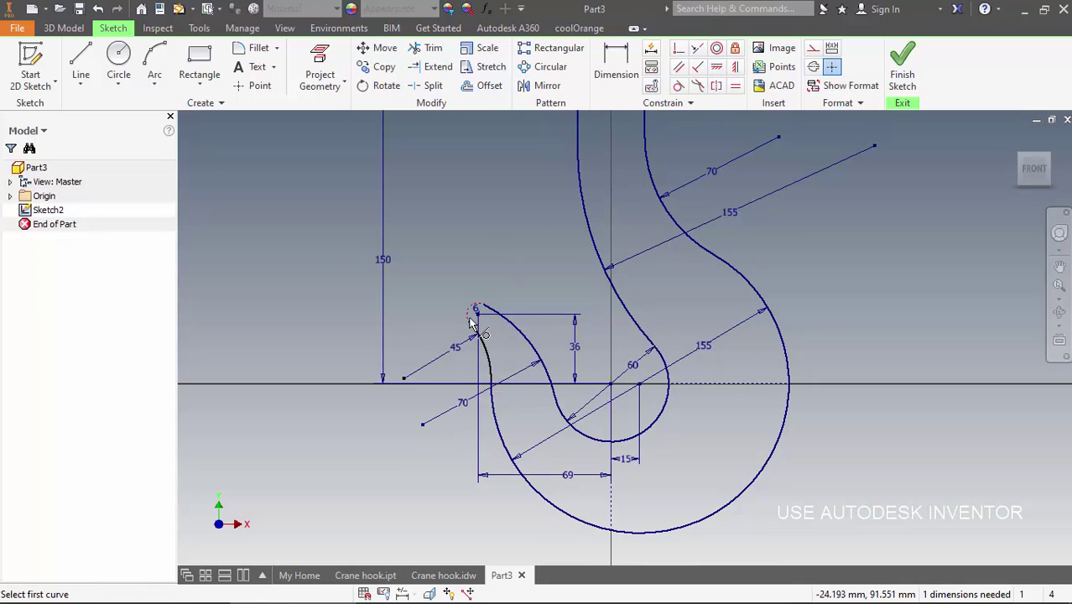
pyautogui.click(473, 324)
pyautogui.press('Escape')
pyautogui.scroll(-3, 482, 342)
pyautogui.moveTo(484, 346)
pyautogui.mouseDown()
pyautogui.moveTo(461, 370)
pyautogui.moveTo(442, 345)
pyautogui.mouseUp()
pyautogui.scroll(4, 456, 315)
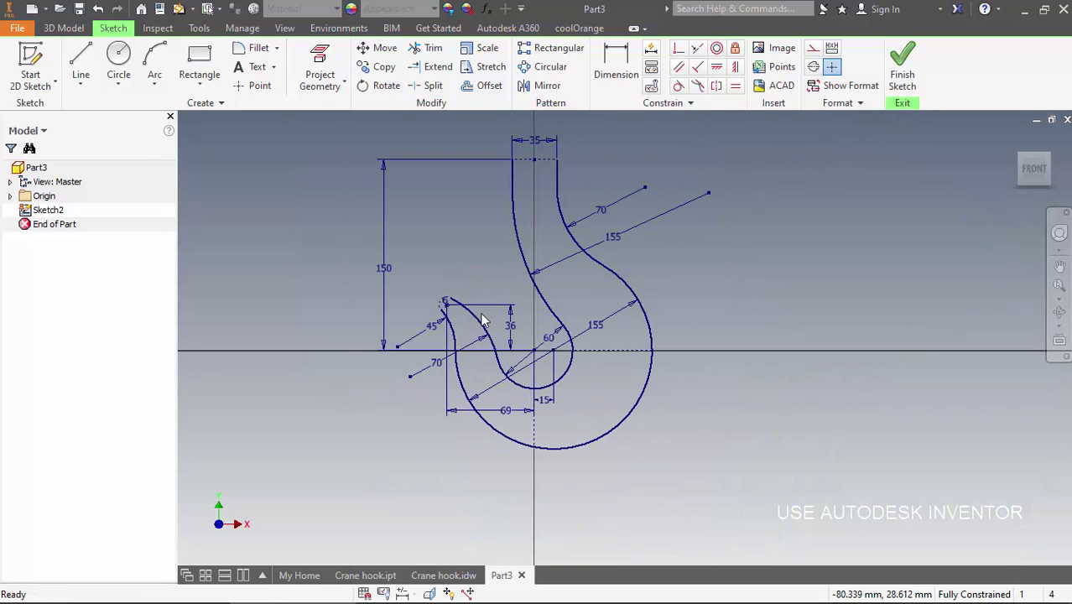
pyautogui.click(905, 78)
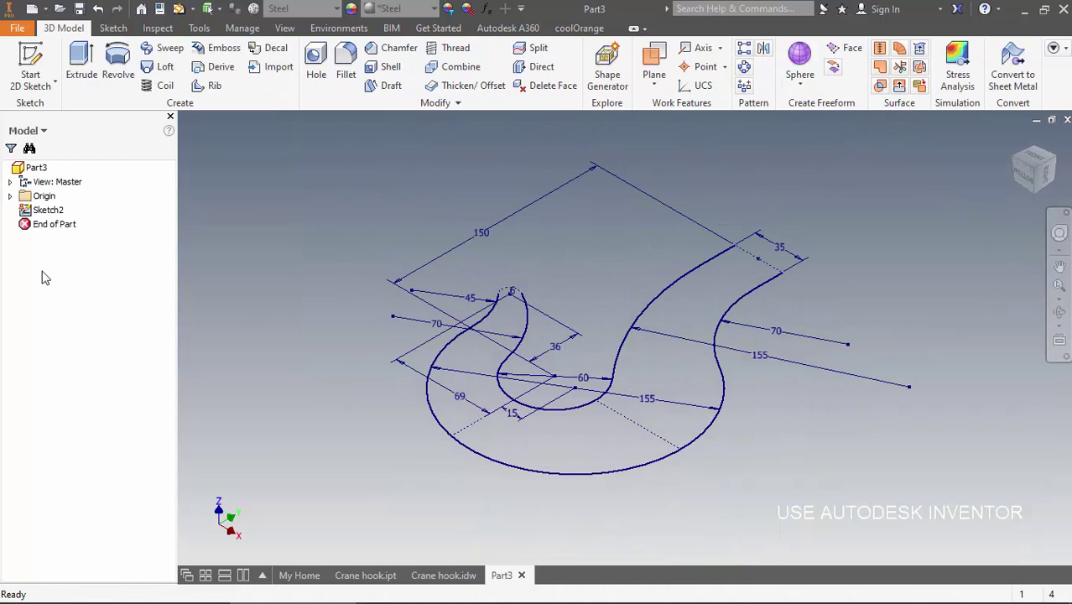
# Create a new sketch on the XZ plane and orient the view to look at it from the top
pyautogui.click(11, 196)
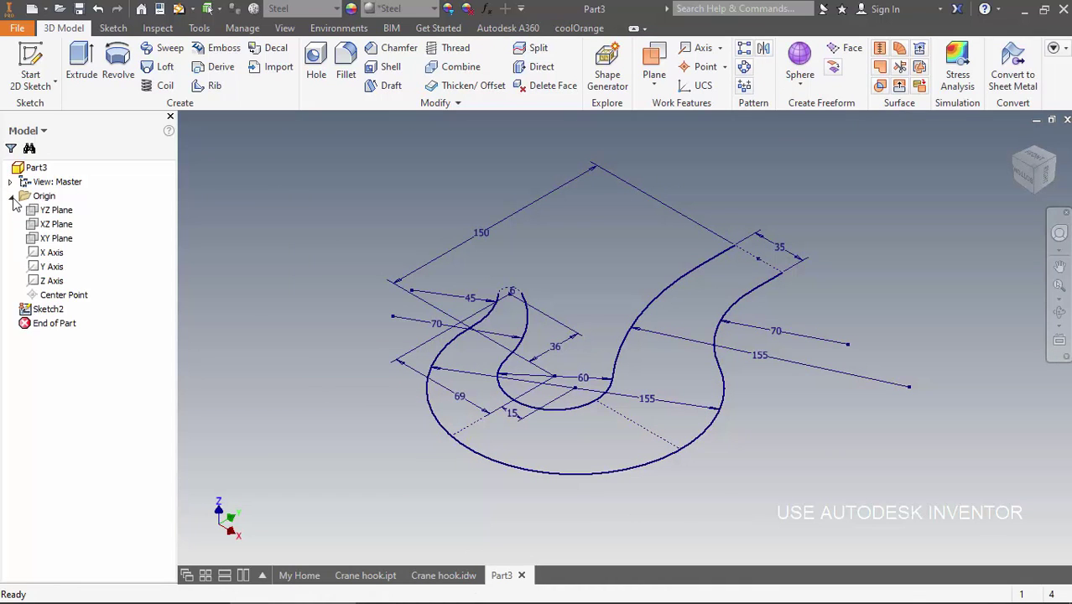
pyautogui.click(46, 224)
pyautogui.rightClick(44, 224)
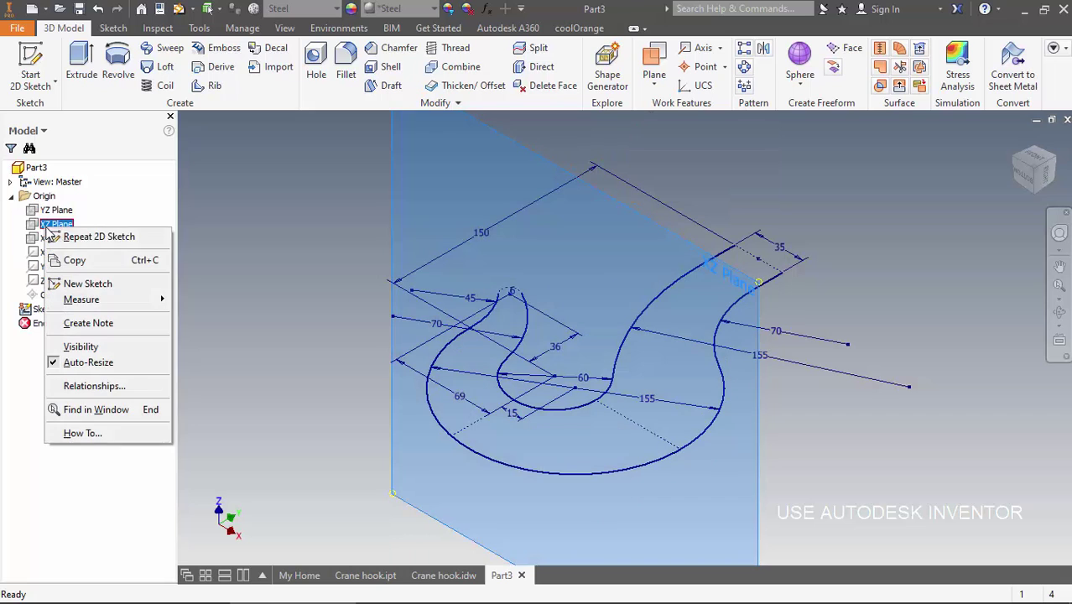
pyautogui.click(85, 283)
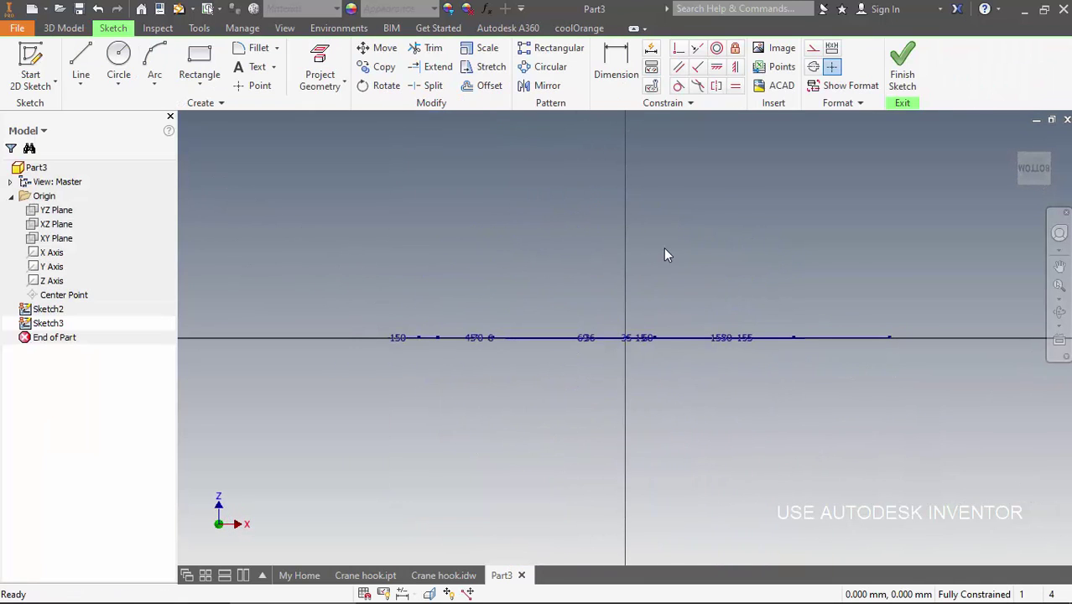
pyautogui.press('F4')
pyautogui.moveTo(632, 261); pyautogui.dragTo(653, 402)
pyautogui.moveTo(667, 275)
pyautogui.mouseDown()
pyautogui.moveTo(668, 334)
pyautogui.moveTo(643, 141)
pyautogui.moveTo(649, 109)
pyautogui.mouseUp()
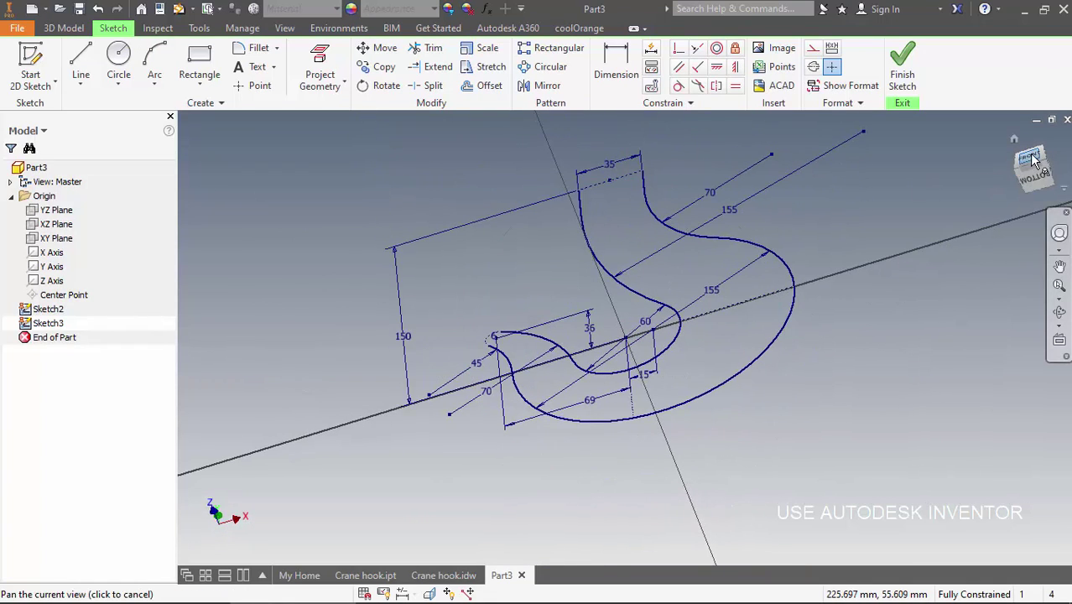
pyautogui.click(1031, 160)
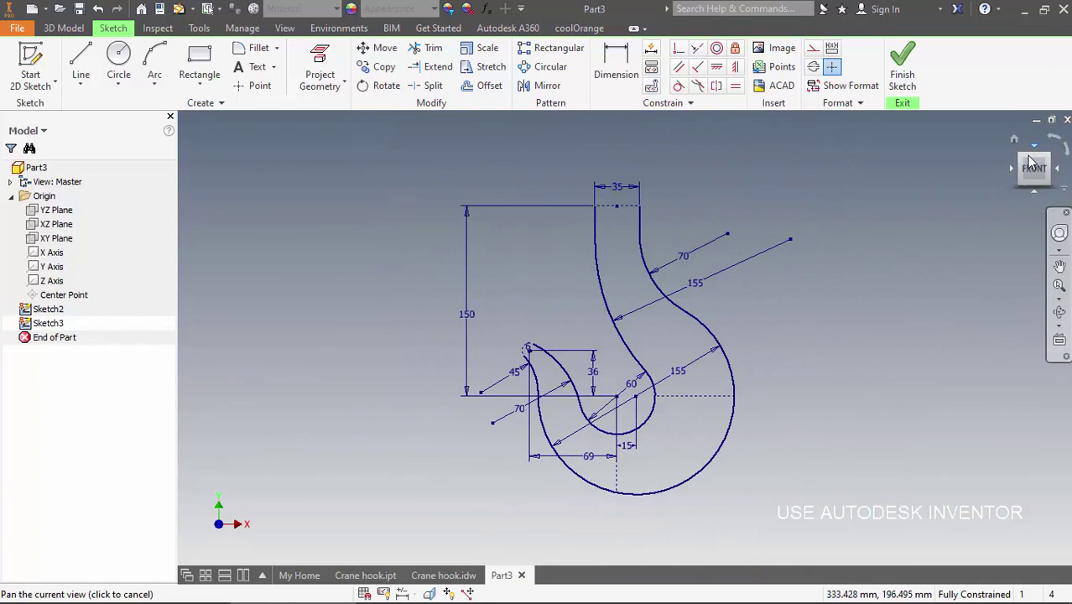
pyautogui.click(1036, 147)
# Draw two three-point arcs bowing away from each other across the horizontal axis, a taller one and a shorter one
pyautogui.press('l')
pyautogui.press('a')
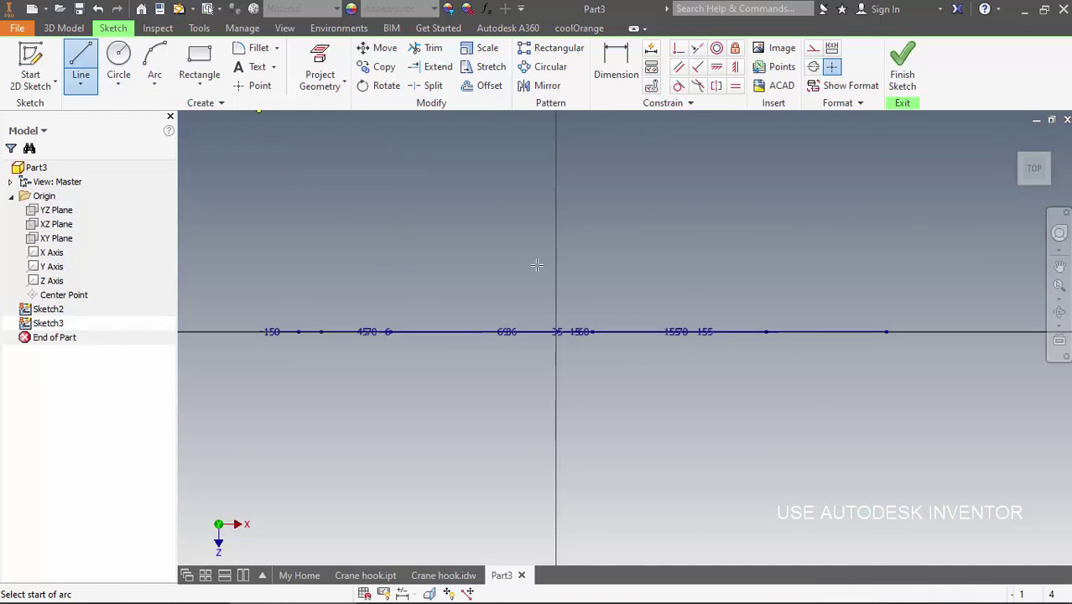
pyautogui.click(637, 295)
pyautogui.scroll(-3, 633, 366)
pyautogui.click(643, 379)
pyautogui.click(622, 319)
pyautogui.click(761, 259)
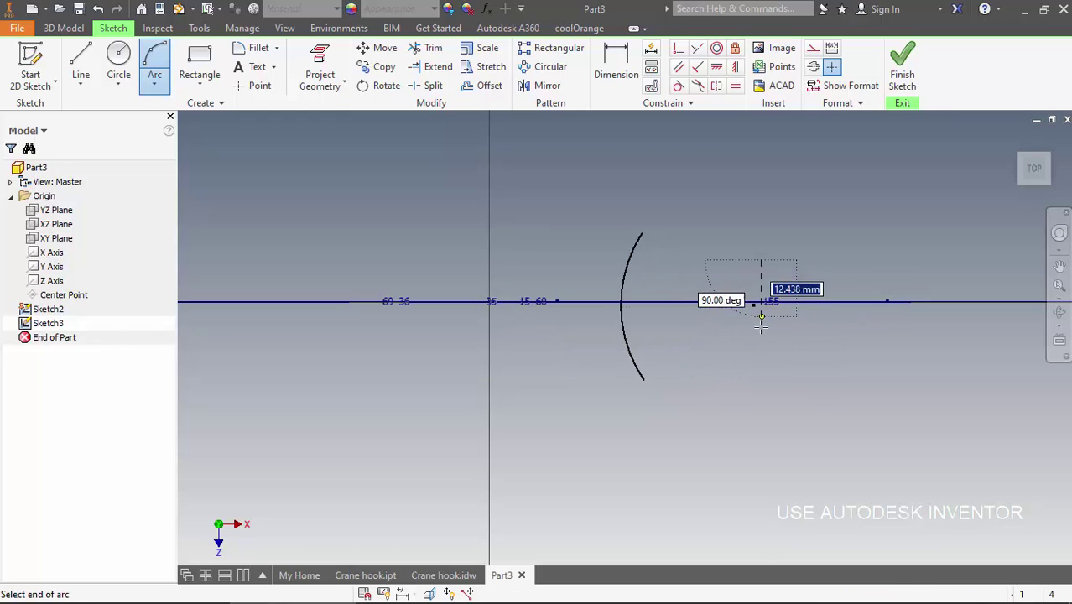
pyautogui.click(761, 344)
pyautogui.click(765, 336)
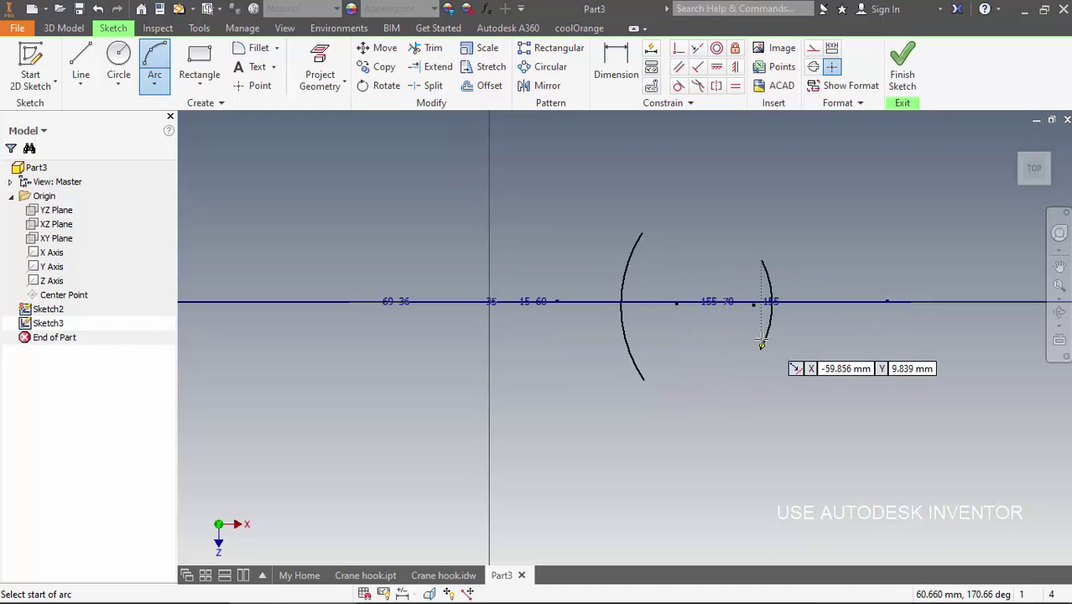
# Connect the ends of the two arcs with straight lines to close the tapered cross-section
pyautogui.press('l')
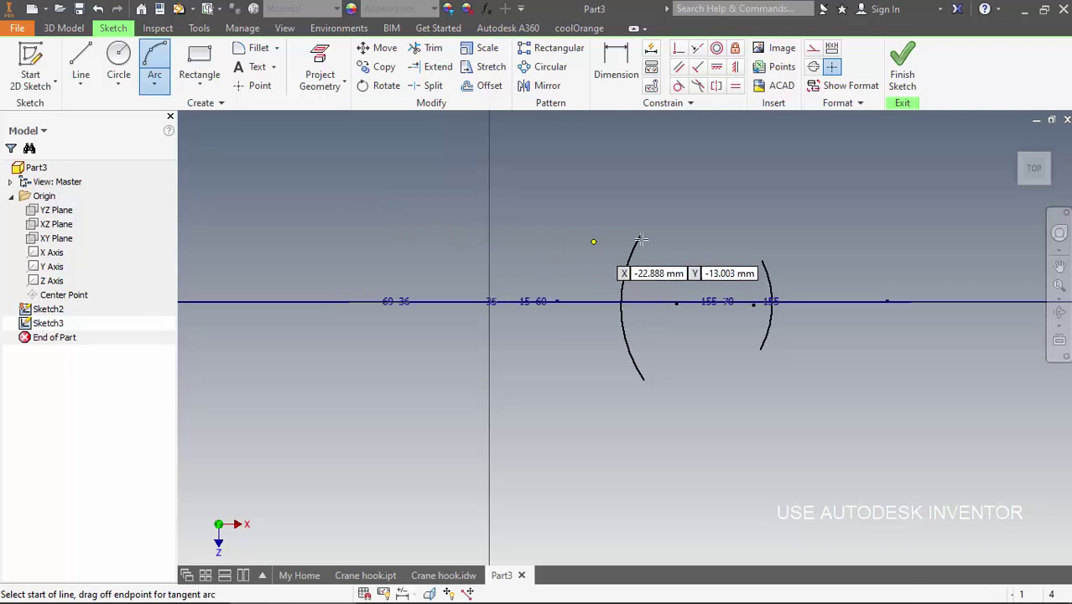
pyautogui.click(641, 234)
pyautogui.click(761, 260)
pyautogui.click(760, 349)
pyautogui.click(643, 379)
pyautogui.press('Escape')
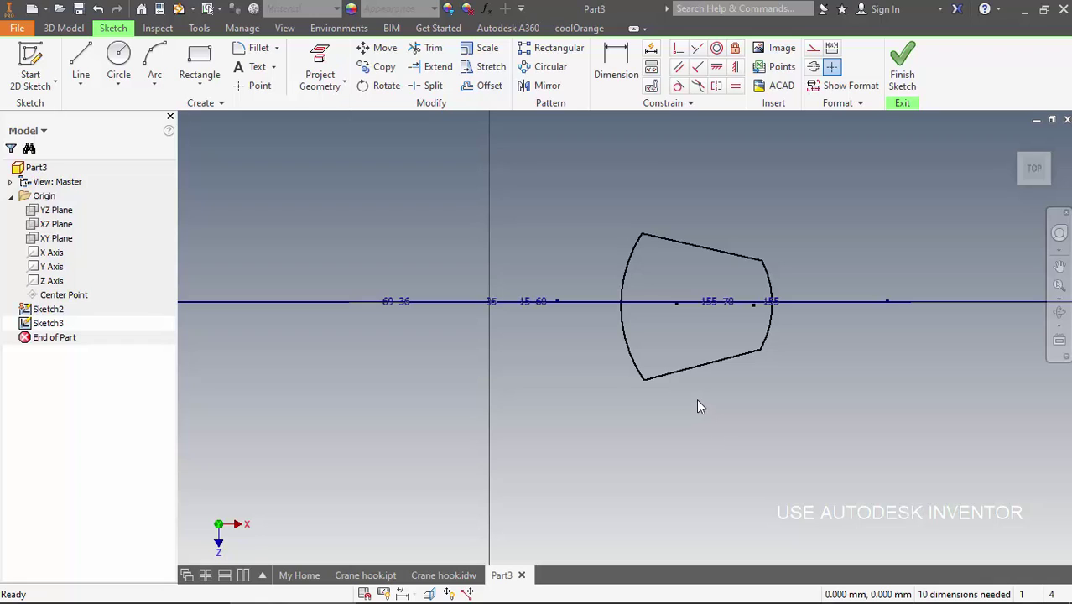
# Align the endpoints of each arc vertically and the midpoints of the two arcs horizontally
pyautogui.click(737, 69)
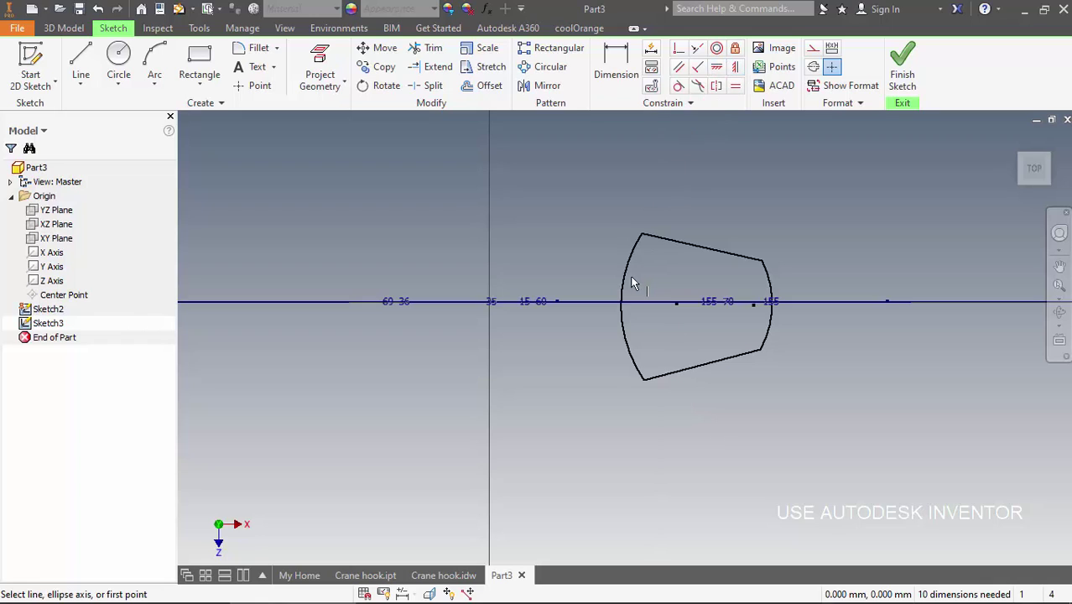
pyautogui.click(644, 234)
pyautogui.click(644, 378)
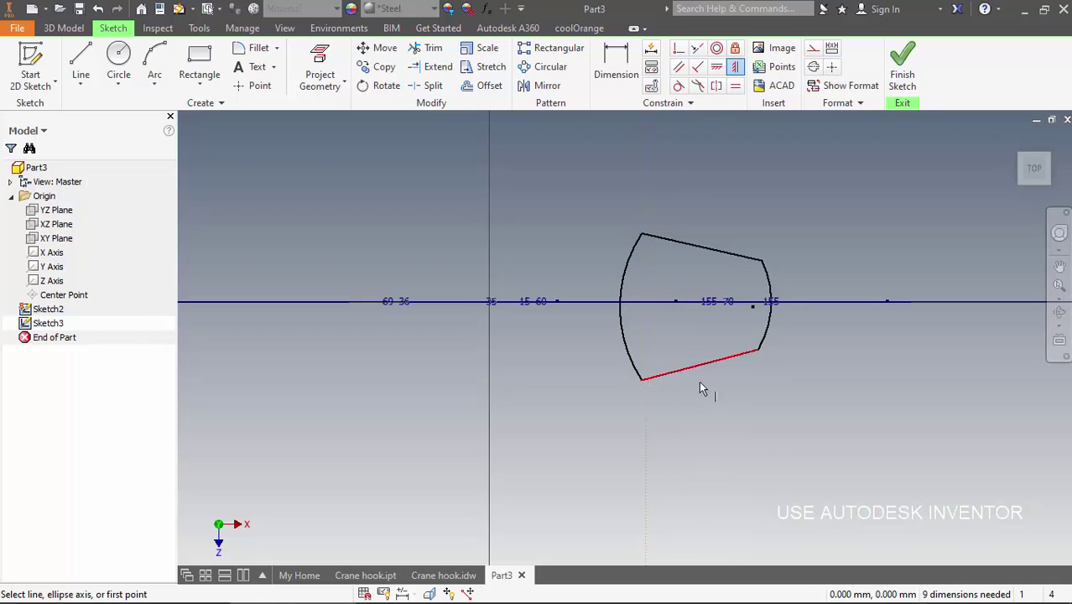
pyautogui.click(760, 350)
pyautogui.click(762, 261)
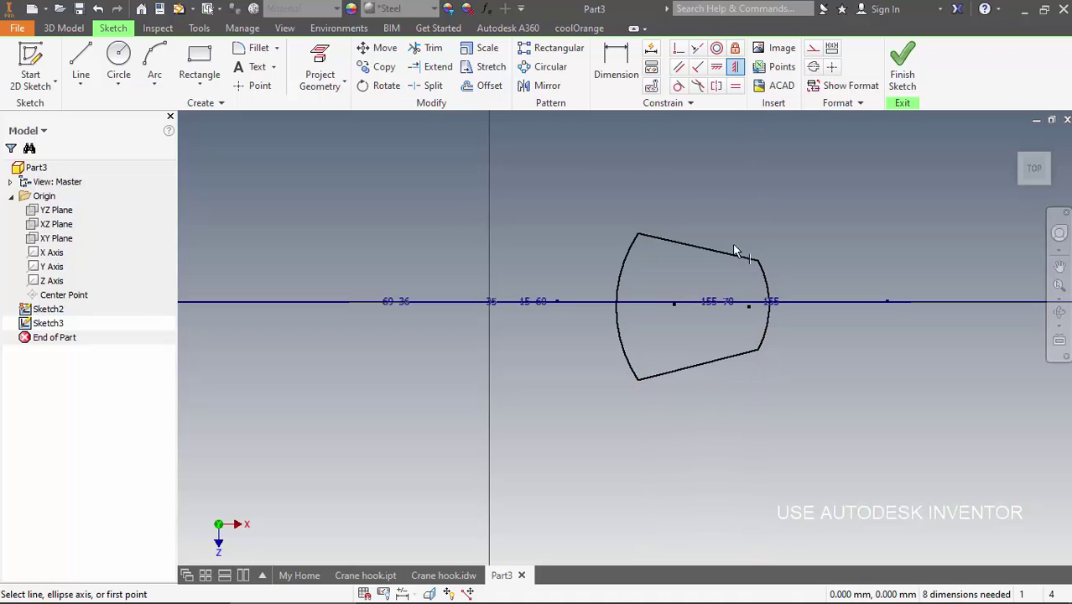
pyautogui.click(715, 68)
pyautogui.click(617, 305)
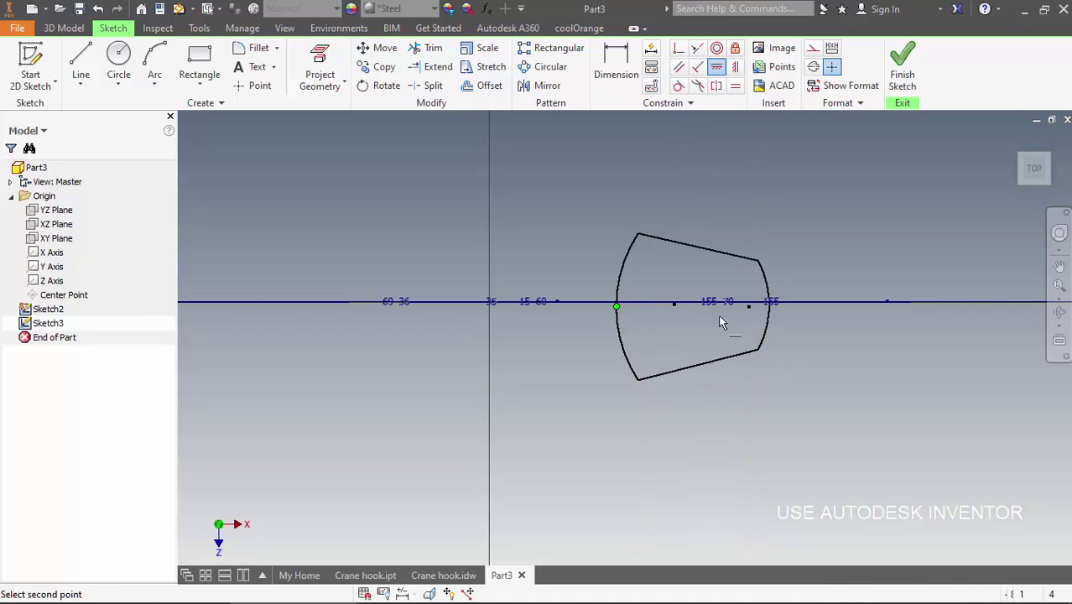
pyautogui.click(769, 307)
# Dimension the height of the cross-section's wide end as 47 mm and its narrow end as 15 mm
pyautogui.press('d')
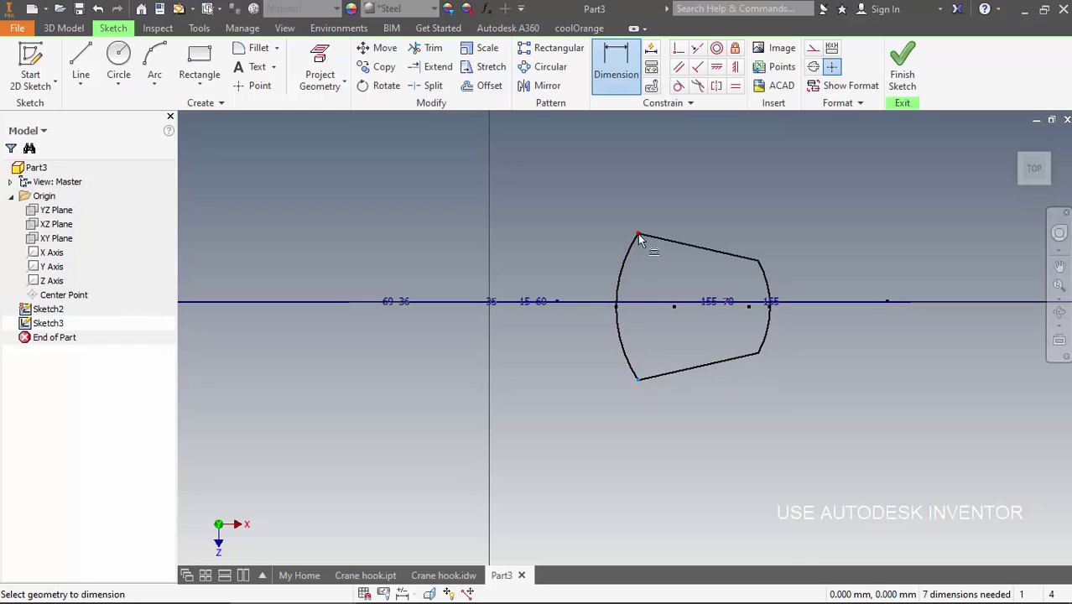
pyautogui.click(638, 233)
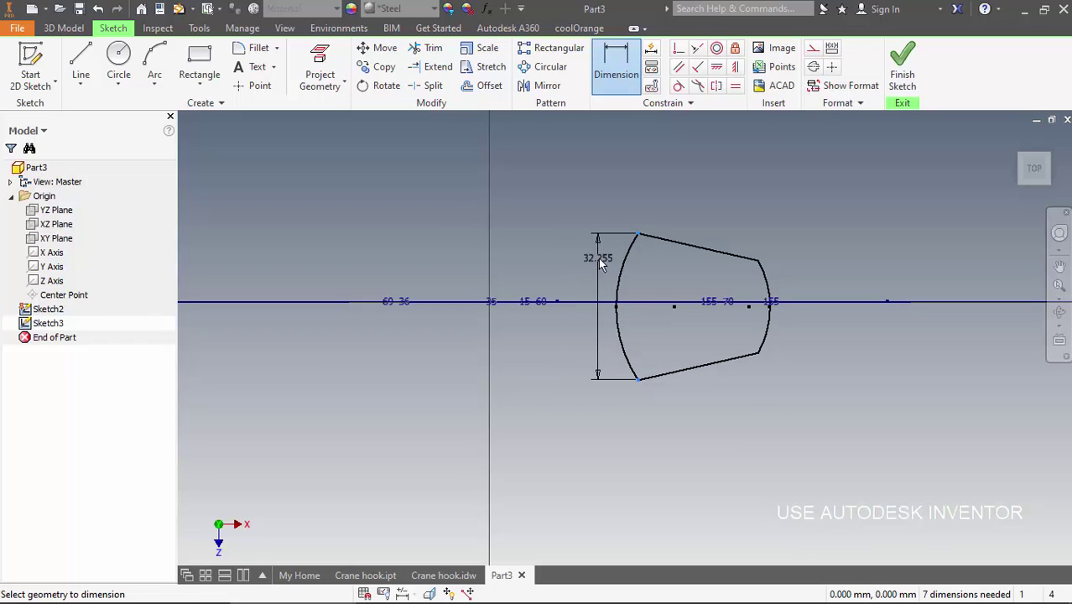
pyautogui.click(598, 258)
pyautogui.write('47')
pyautogui.press('Return')
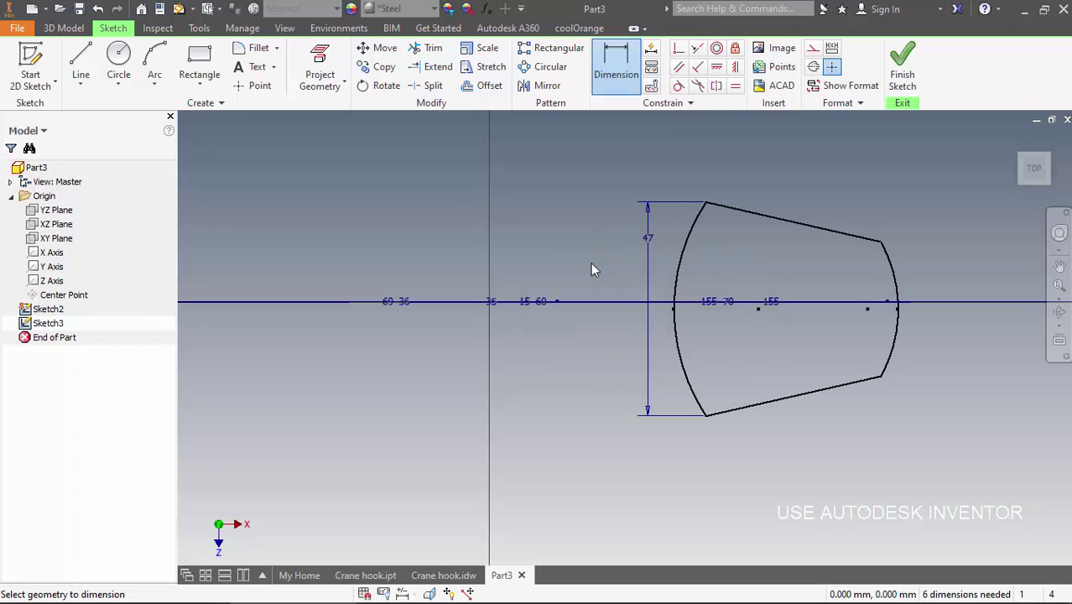
pyautogui.click(882, 244)
pyautogui.click(941, 287)
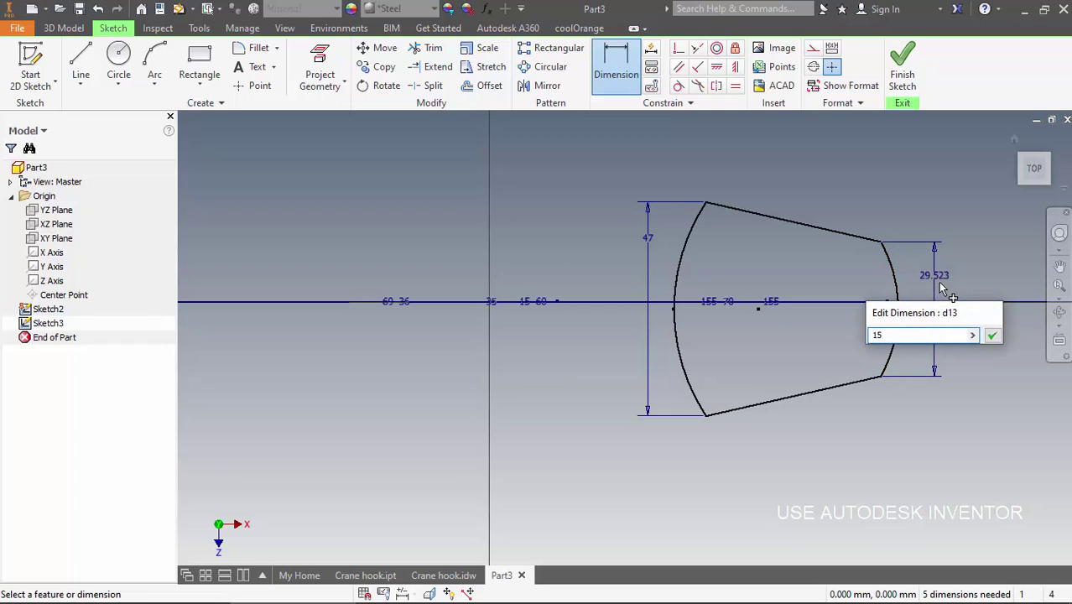
pyautogui.write('15')
pyautogui.press('Return')
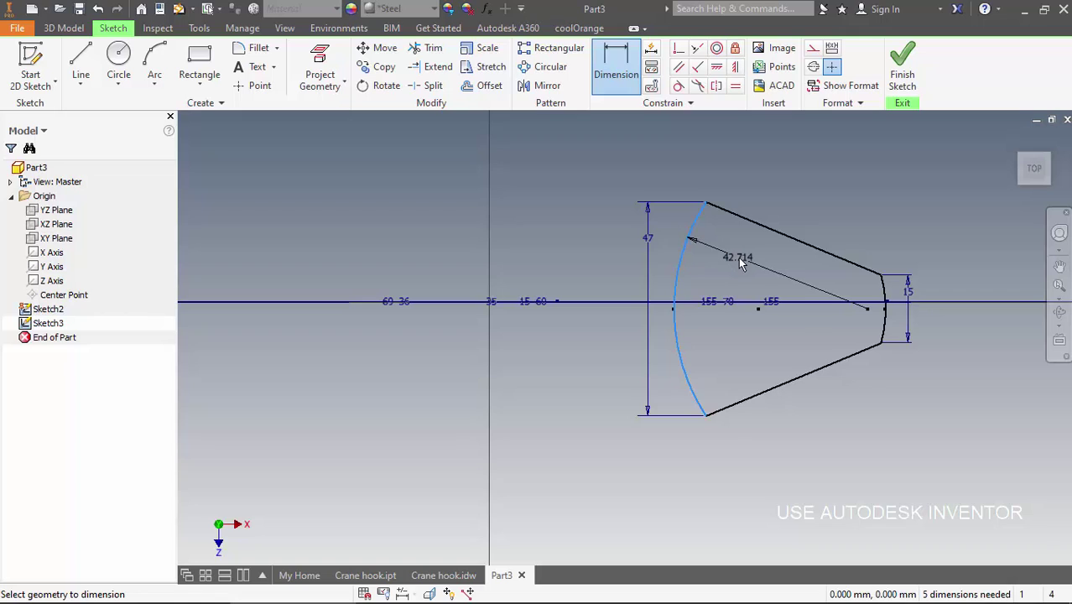
# Dimension the wide-end arc with a 120 mm radius and the narrow-end arc with a 60 mm radius
pyautogui.click(737, 258)
pyautogui.write('120')
pyautogui.press('Return')
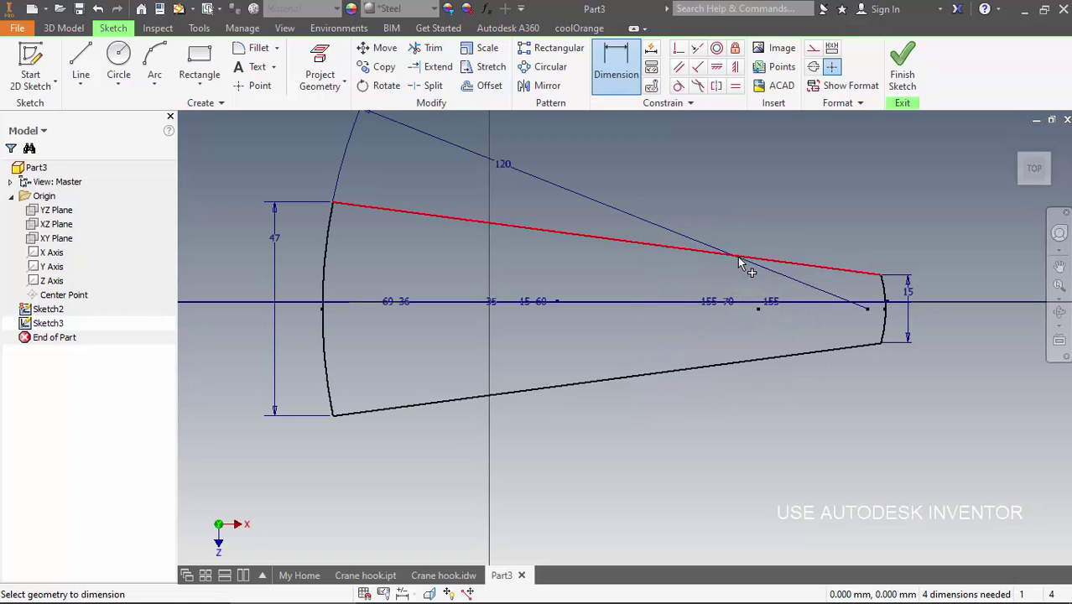
pyautogui.click(884, 293)
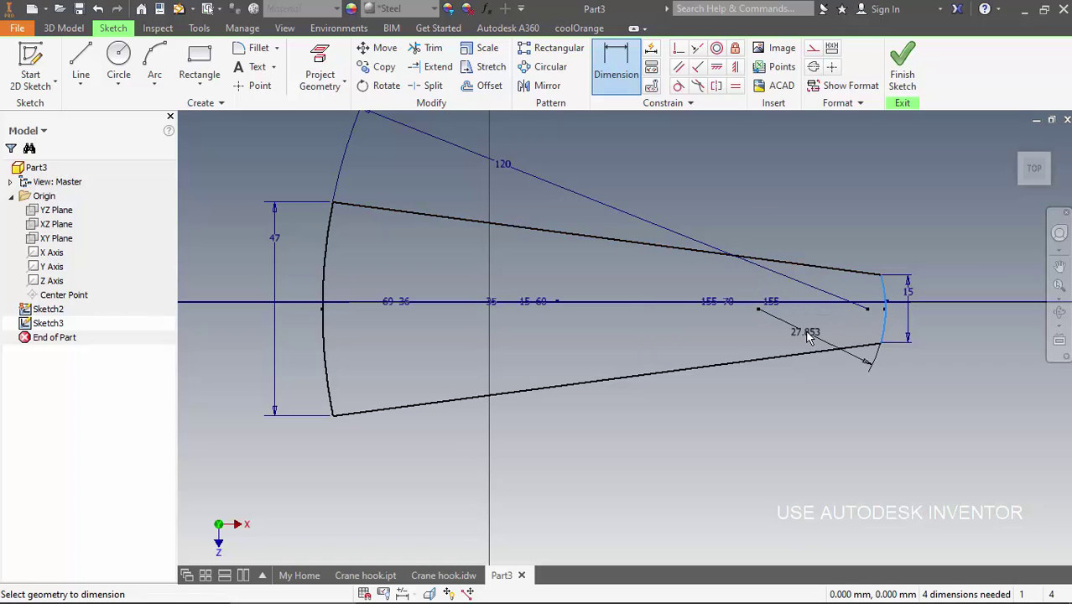
pyautogui.click(806, 335)
pyautogui.write('60')
pyautogui.press('Return')
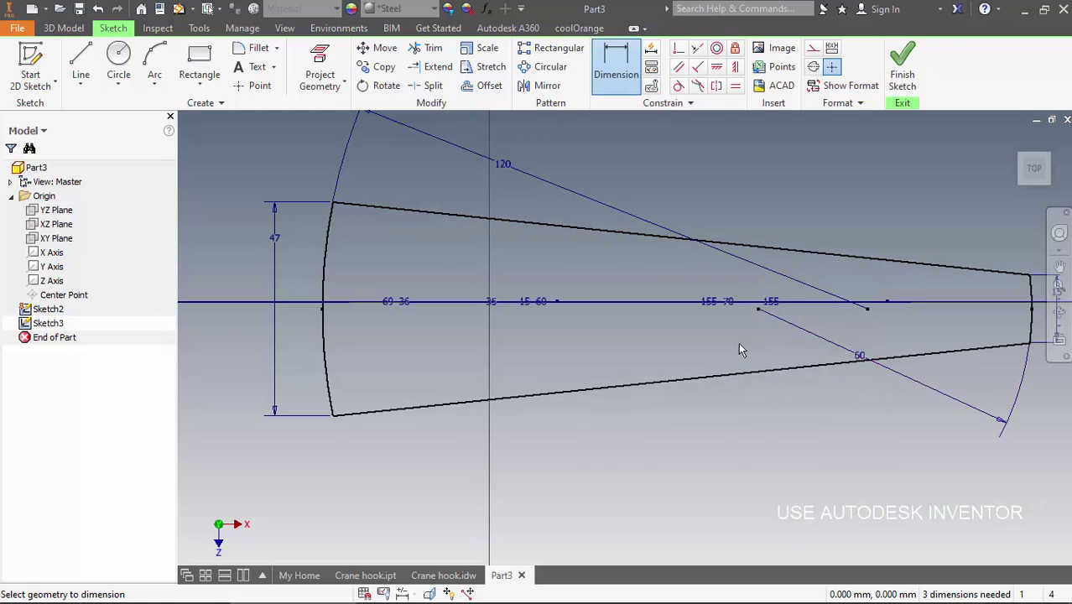
# Shorten the stretched cross-section by moving its two end arcs closer together near the hook's thick section
pyautogui.scroll(-2, 770, 345)
pyautogui.press('Escape')
pyautogui.moveTo(494, 344); pyautogui.dragTo(717, 337)
pyautogui.moveTo(914, 331); pyautogui.dragTo(818, 335)
pyautogui.moveTo(765, 284); pyautogui.dragTo(698, 295, button='middle')
# Round the four corners of the cross-section with 5 mm fillets
pyautogui.click(258, 48)
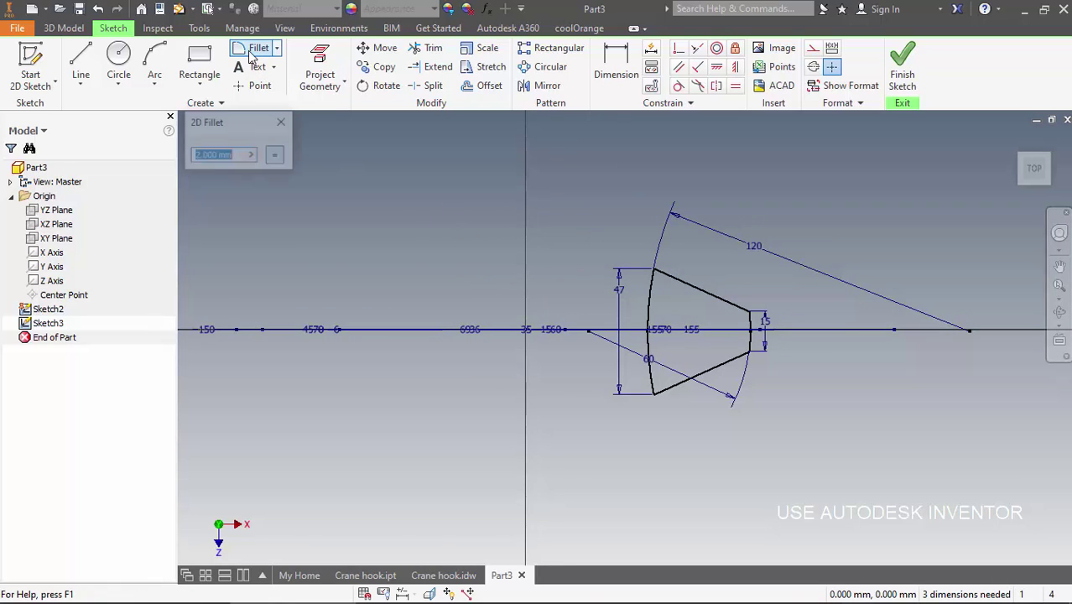
pyautogui.click(670, 286)
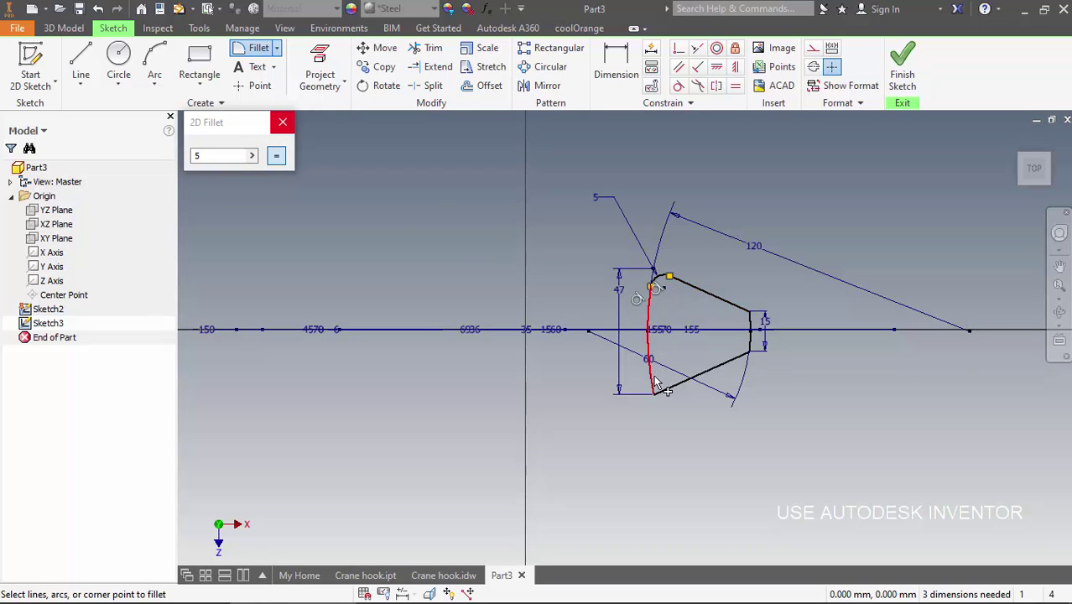
pyautogui.click(670, 395)
pyautogui.scroll(3, 748, 355)
pyautogui.click(748, 356)
pyautogui.click(749, 281)
pyautogui.press('Escape')
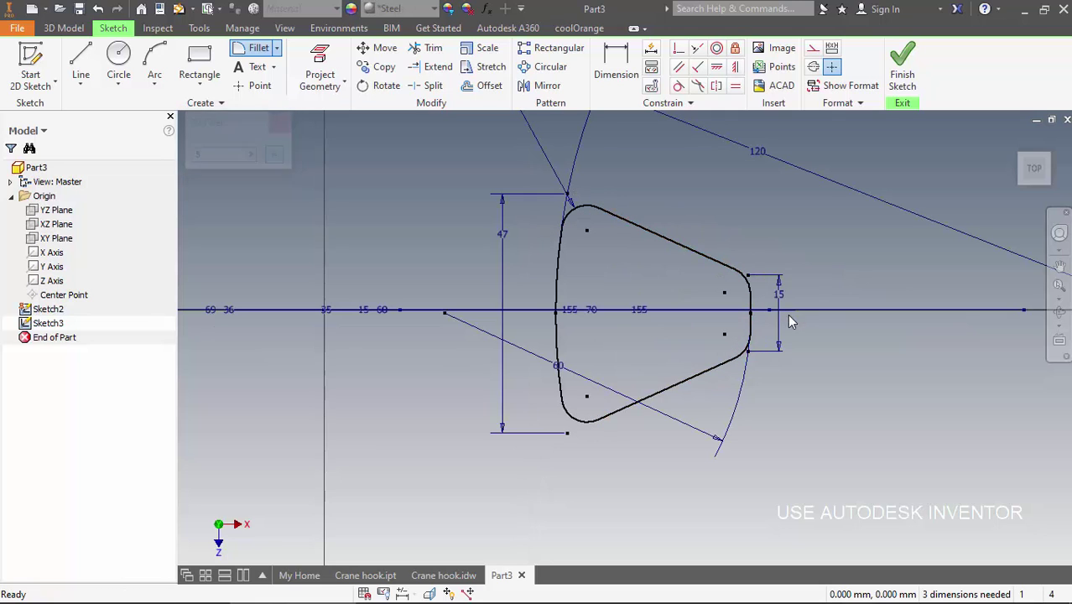
# Finish the cross-section sketch and hide the dimensions of the hook profile sketch
pyautogui.keyDown('shift'); pyautogui.moveTo(725, 369); pyautogui.dragTo(741, 267, button='middle'); pyautogui.keyUp('shift')
pyautogui.scroll(3, 741, 267)
pyautogui.moveTo(689, 373)
pyautogui.keyDown('shift'); pyautogui.mouseDown(button='middle')
pyautogui.moveTo(681, 339)
pyautogui.moveTo(691, 319)
pyautogui.mouseUp(button='middle'); pyautogui.keyUp('shift')
pyautogui.scroll(3, 770, 361)
pyautogui.click(902, 67)
pyautogui.moveTo(785, 300)
pyautogui.keyDown('shift'); pyautogui.mouseDown(button='middle')
pyautogui.moveTo(704, 278)
pyautogui.moveTo(614, 299)
pyautogui.mouseUp(button='middle'); pyautogui.keyUp('shift')
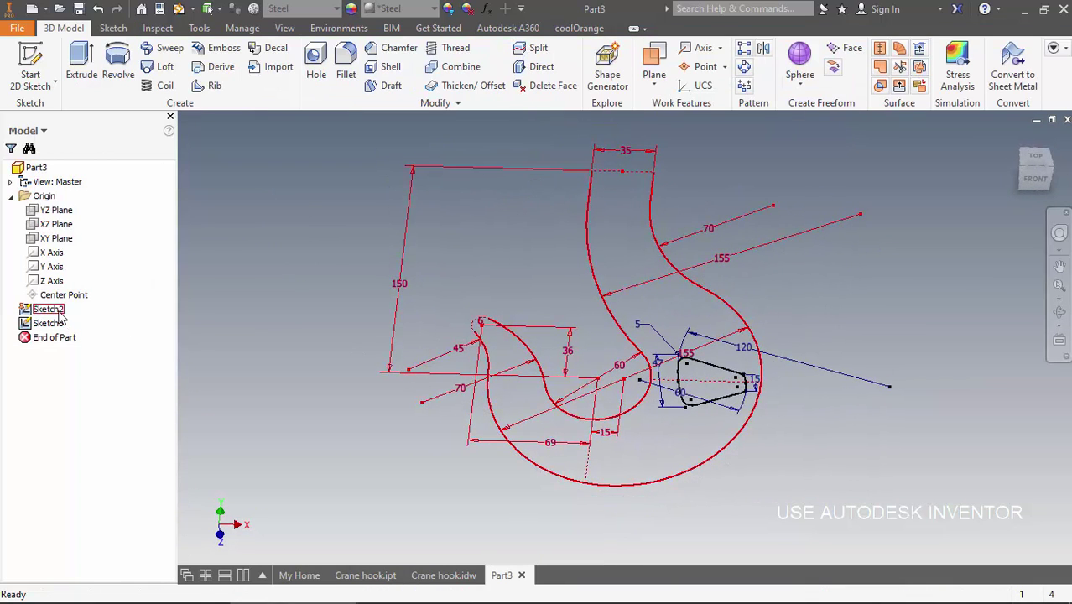
pyautogui.rightClick(48, 308)
pyautogui.click(113, 435)
pyautogui.keyDown('shift'); pyautogui.moveTo(687, 285); pyautogui.dragTo(679, 234, button='middle'); pyautogui.keyUp('shift')
pyautogui.keyDown('shift'); pyautogui.moveTo(678, 362); pyautogui.dragTo(676, 374, button='middle'); pyautogui.keyUp('shift')
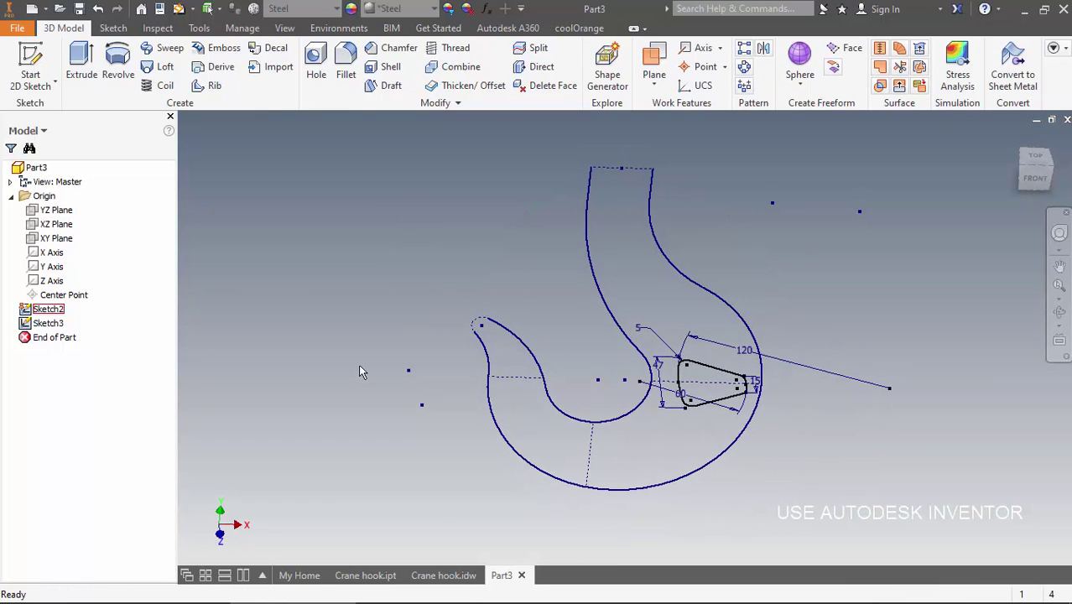
# Reopen the first cross-section sketch, project the hook geometry and make the wide-end arc's midpoint coincident with the hook's inner edge
pyautogui.doubleClick(42, 324)
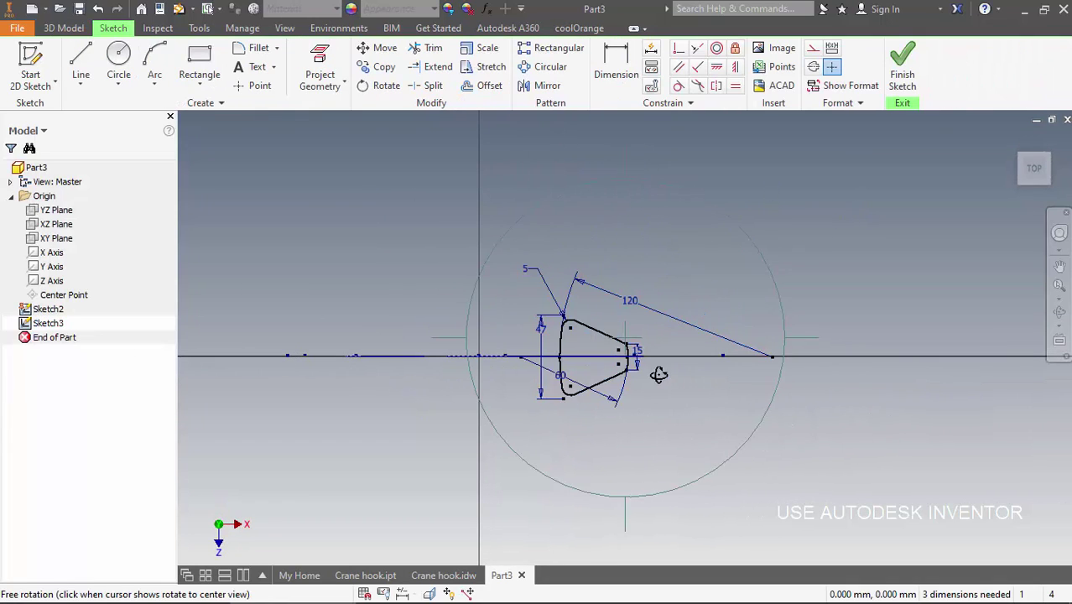
pyautogui.click(320, 71)
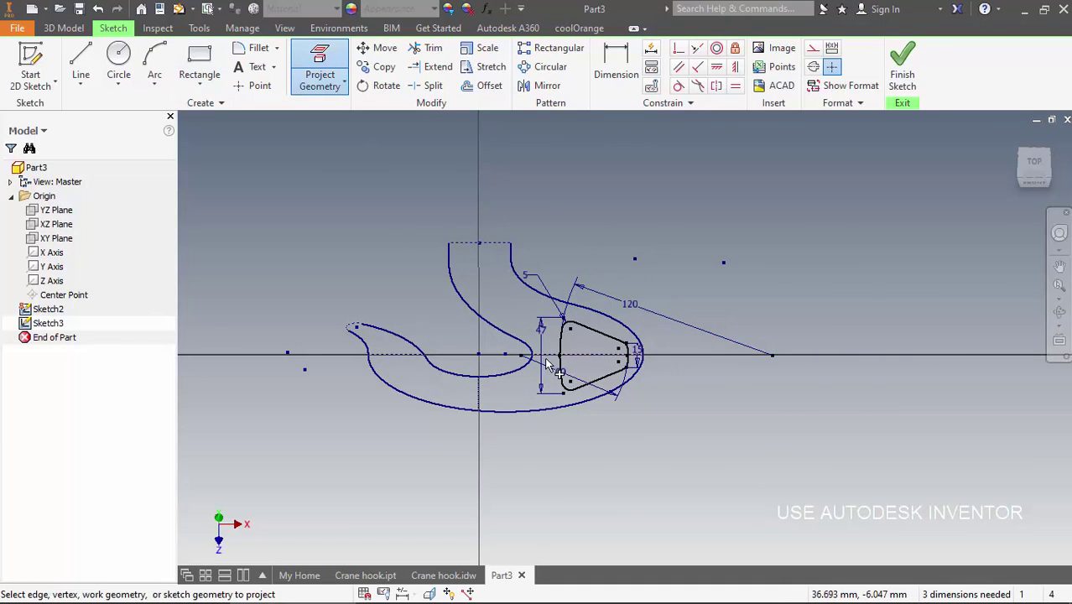
pyautogui.scroll(5, 550, 366)
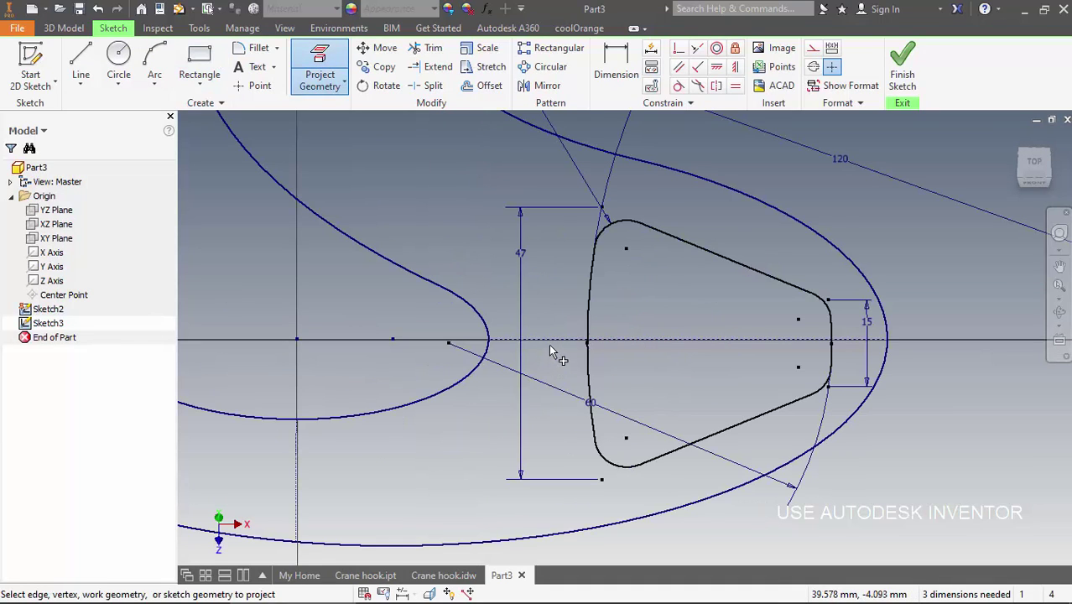
pyautogui.click(678, 48)
pyautogui.click(664, 345)
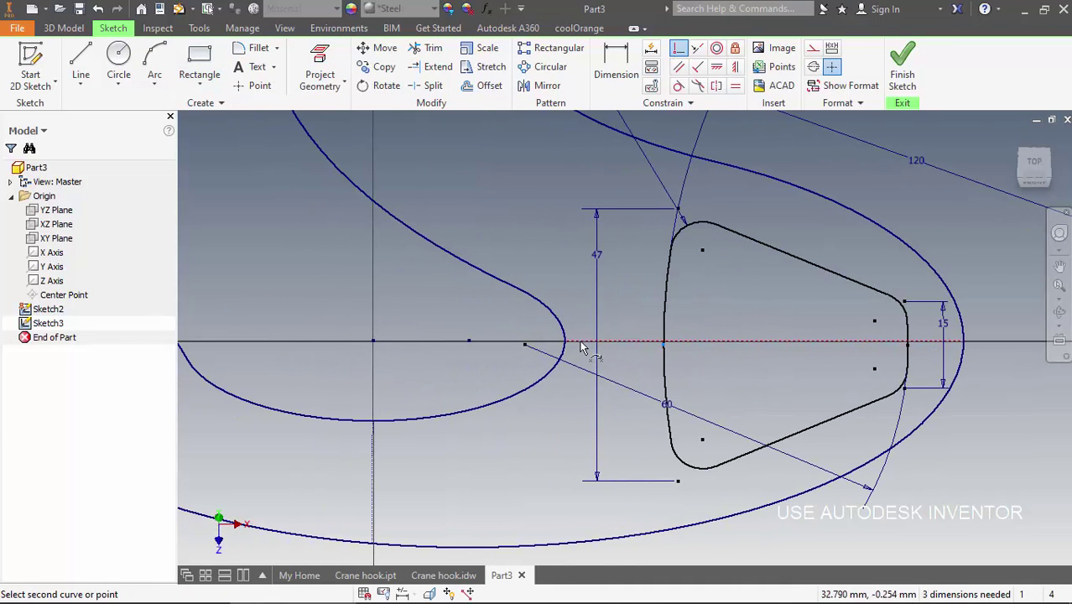
pyautogui.click(565, 343)
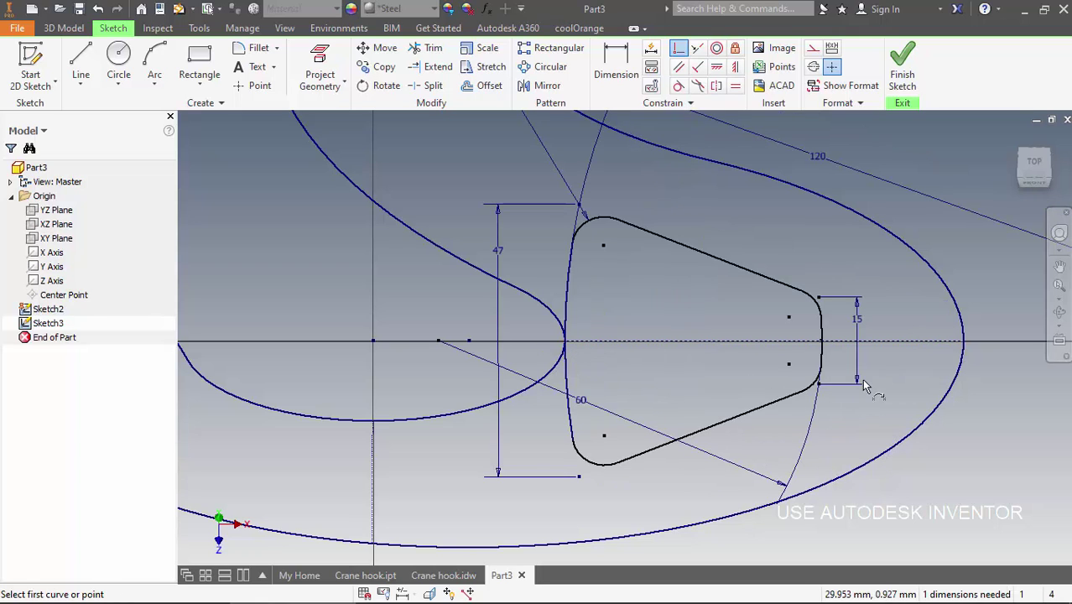
# Make the narrow-end arc's midpoint coincident with the hook's outer edge at the section line
pyautogui.click(822, 344)
pyautogui.click(964, 342)
pyautogui.scroll(-4, 709, 337)
pyautogui.moveTo(712, 337)
pyautogui.keyDown('shift'); pyautogui.mouseDown(button='middle')
pyautogui.moveTo(714, 369)
pyautogui.moveTo(720, 328)
pyautogui.mouseUp(button='middle'); pyautogui.keyUp('shift')
pyautogui.press('Escape')
pyautogui.moveTo(717, 302); pyautogui.dragTo(722, 287)
pyautogui.click(706, 369)
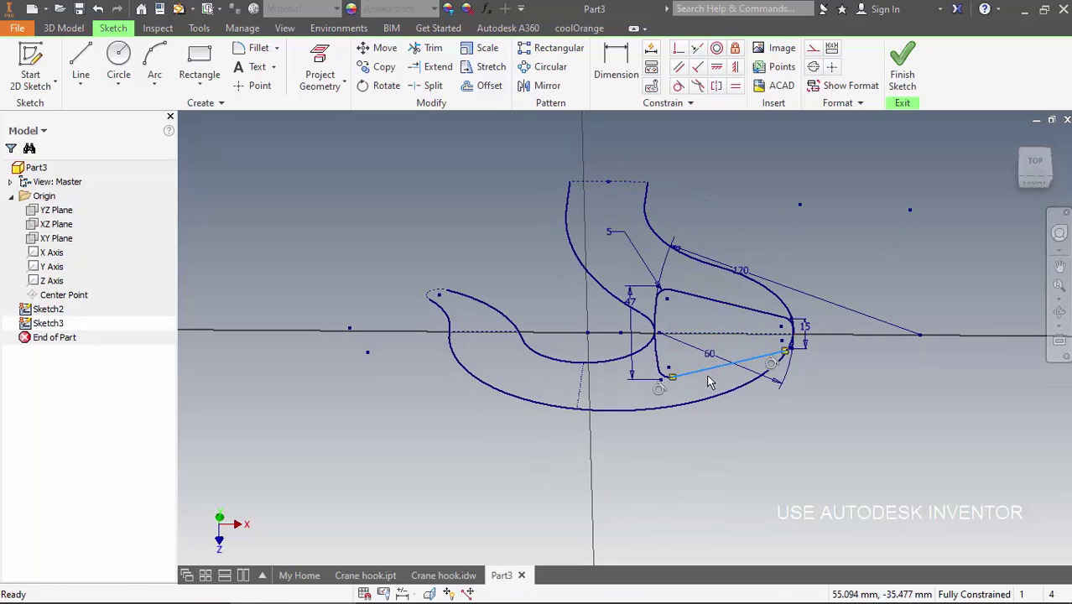
# Finish editing the first cross-section sketch and hide its dimensions
pyautogui.click(902, 65)
pyautogui.moveTo(733, 310)
pyautogui.keyDown('shift'); pyautogui.mouseDown(button='middle')
pyautogui.moveTo(739, 279)
pyautogui.moveTo(725, 258)
pyautogui.moveTo(756, 275)
pyautogui.mouseUp(button='middle'); pyautogui.keyUp('shift')
pyautogui.click(48, 323)
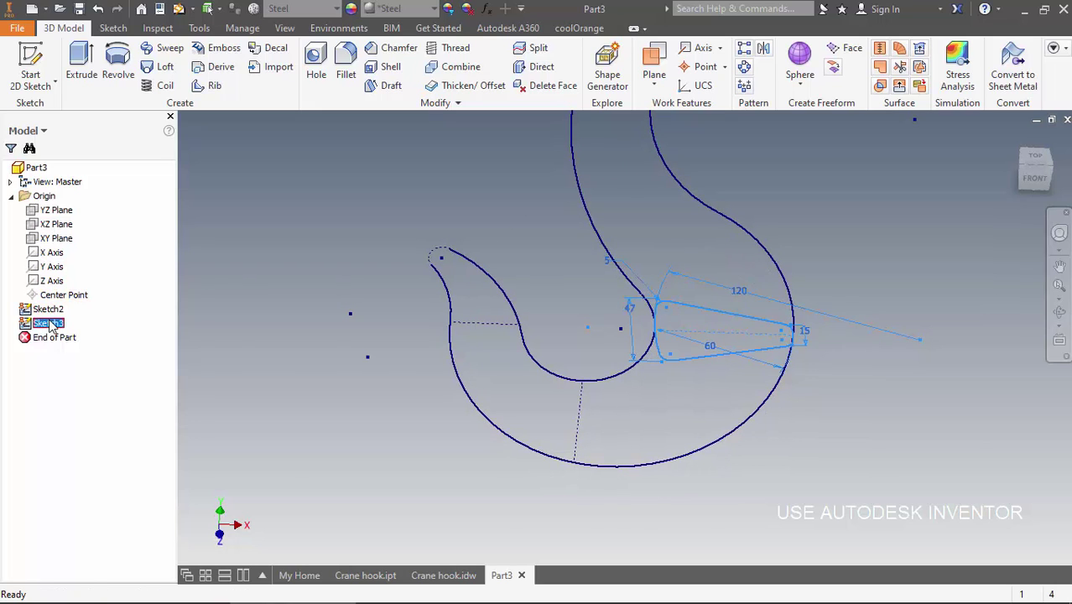
pyautogui.rightClick(52, 326)
pyautogui.click(138, 468)
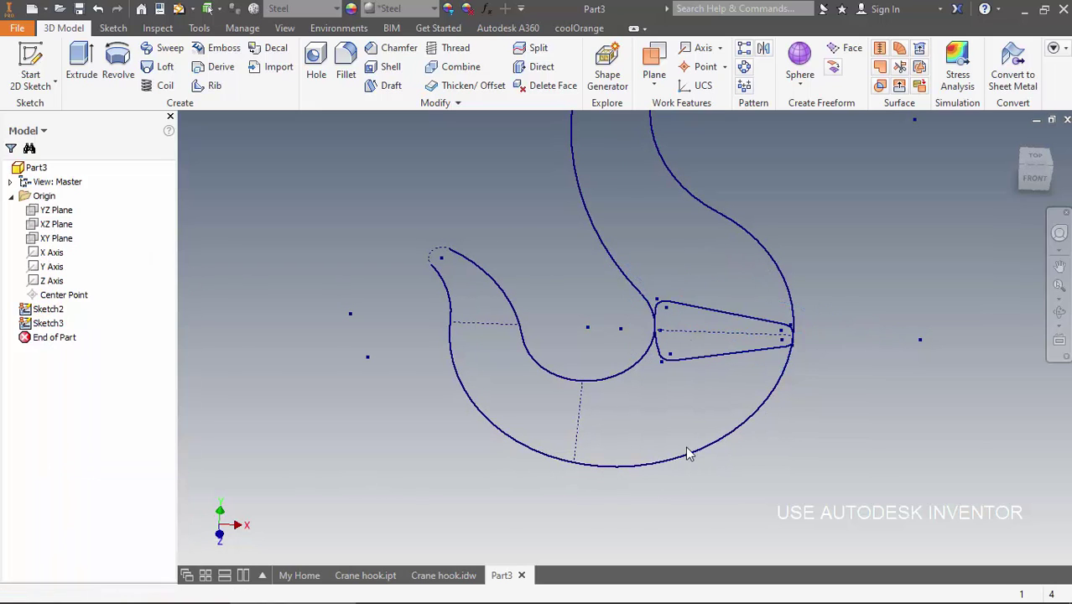
pyautogui.moveTo(723, 425)
pyautogui.keyDown('shift'); pyautogui.mouseDown(button='middle')
pyautogui.moveTo(701, 414)
pyautogui.moveTo(706, 395)
pyautogui.moveTo(702, 405)
pyautogui.mouseUp(button='middle'); pyautogui.keyUp('shift')
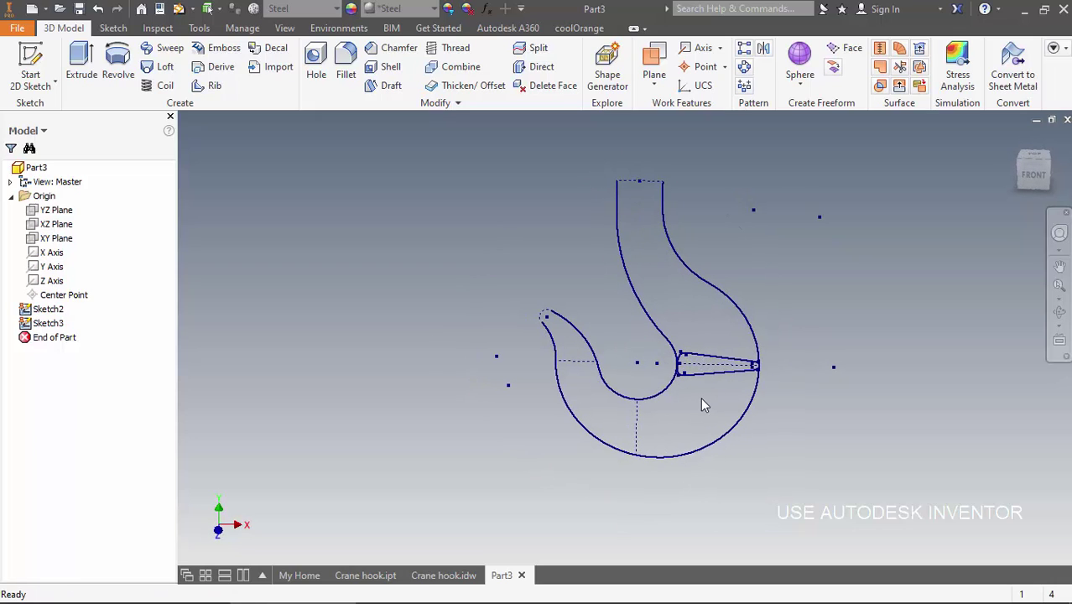
# Start a new sketch on the YZ plane and view it squarely from the left side
pyautogui.rightClick(41, 209)
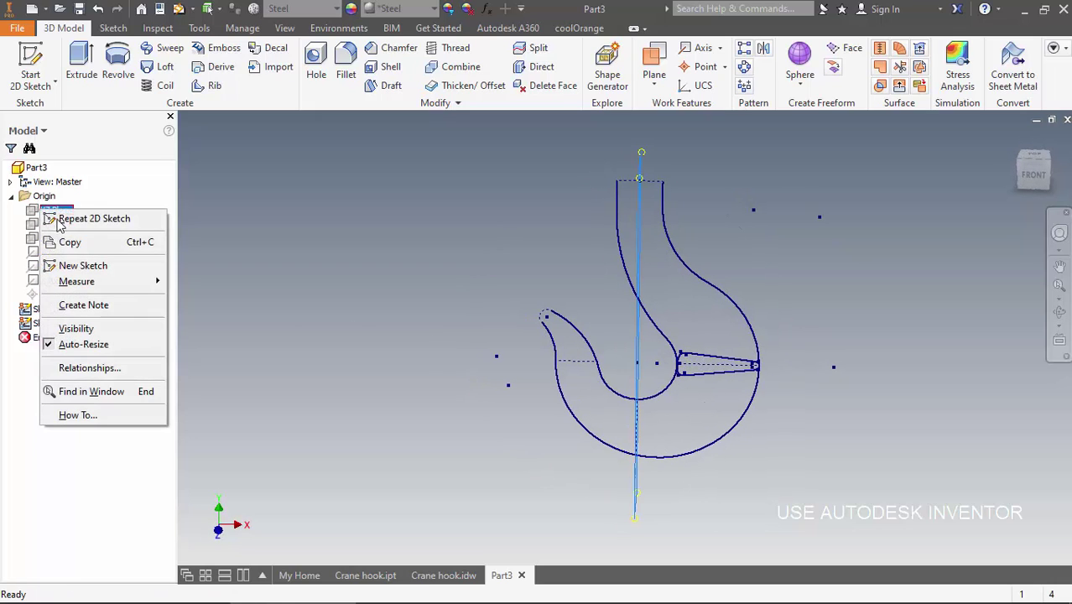
pyautogui.click(97, 267)
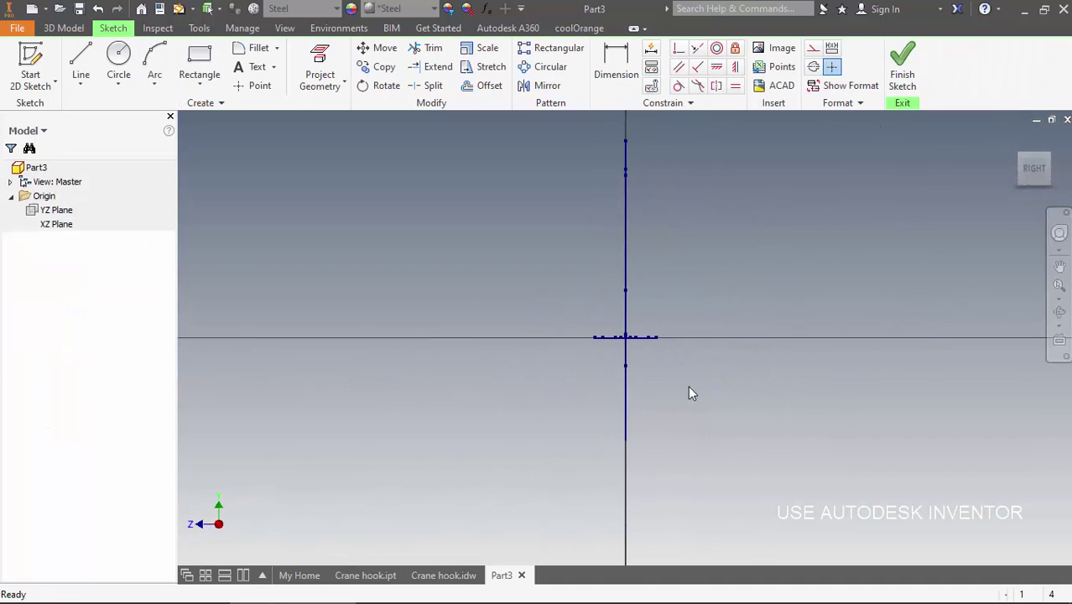
pyautogui.keyDown('shift'); pyautogui.moveTo(614, 342); pyautogui.dragTo(893, 337, button='middle'); pyautogui.keyUp('shift')
pyautogui.click(1031, 174)
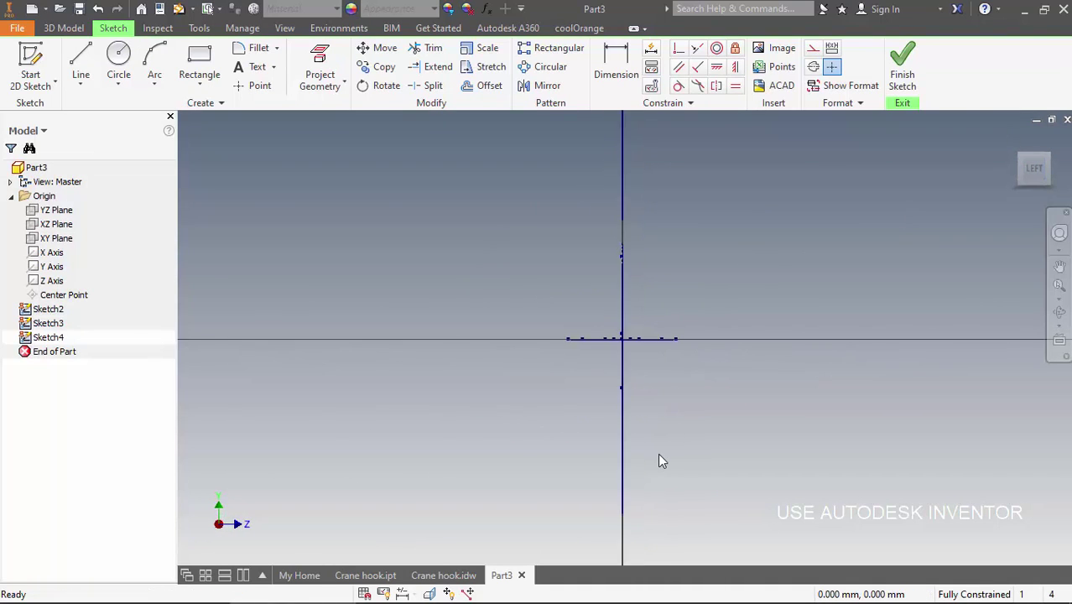
# Sketch two three-point arcs below the origin, a wider one bulging upward and a narrower one beneath it bulging downward
pyautogui.click(155, 65)
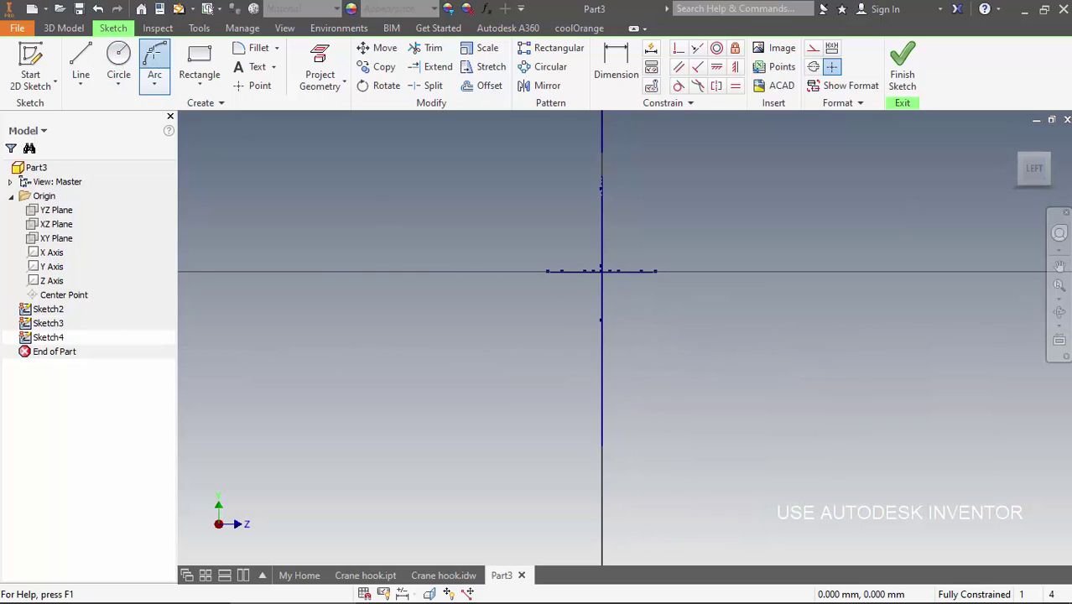
pyautogui.click(544, 300)
pyautogui.click(648, 300)
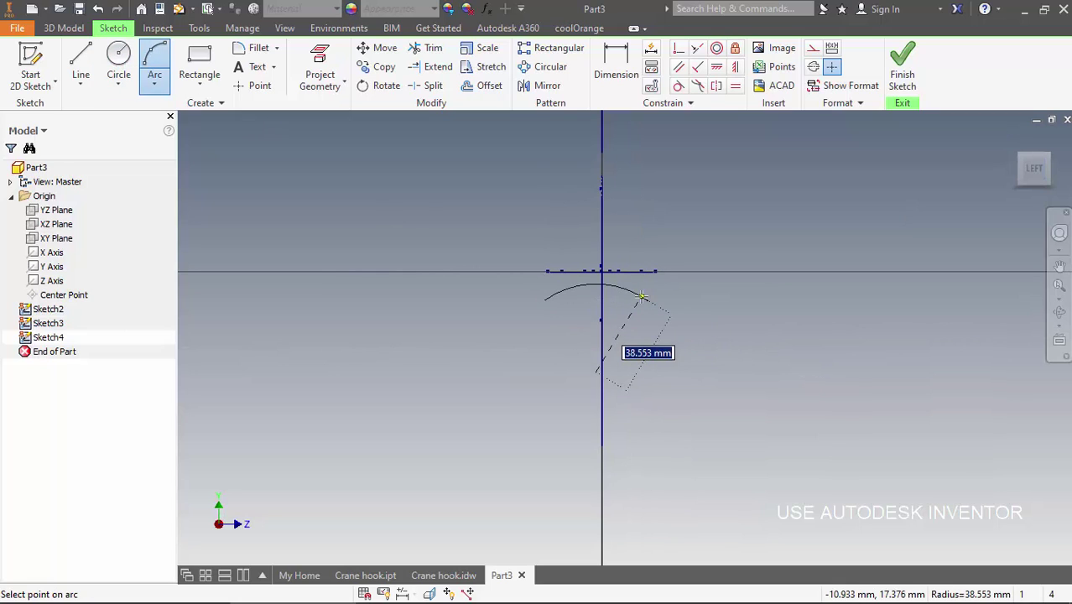
pyautogui.click(612, 351)
pyautogui.click(568, 408)
pyautogui.click(637, 406)
pyautogui.click(617, 415)
# Connect the matching ends of the two arcs with straight lines to close the tapered cross-section
pyautogui.press('l')
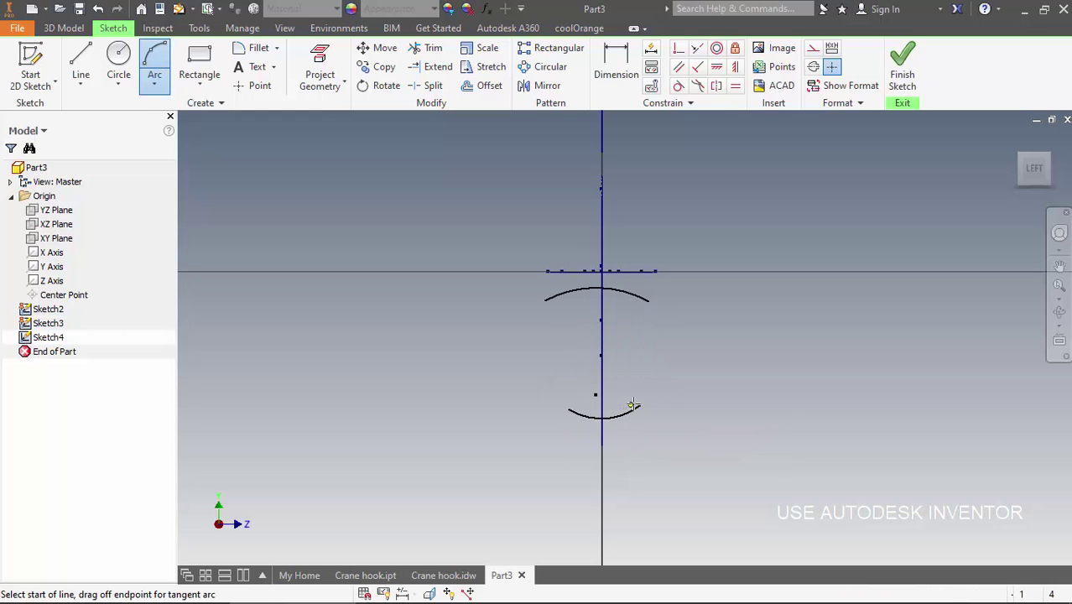
pyautogui.click(640, 406)
pyautogui.doubleClick(648, 300)
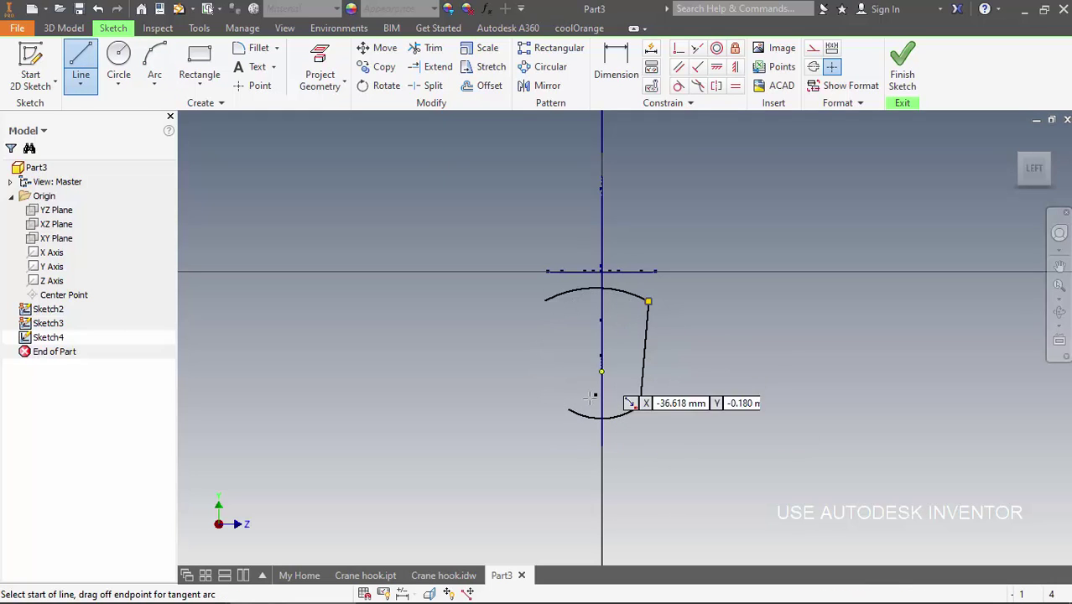
pyautogui.click(568, 410)
pyautogui.doubleClick(545, 300)
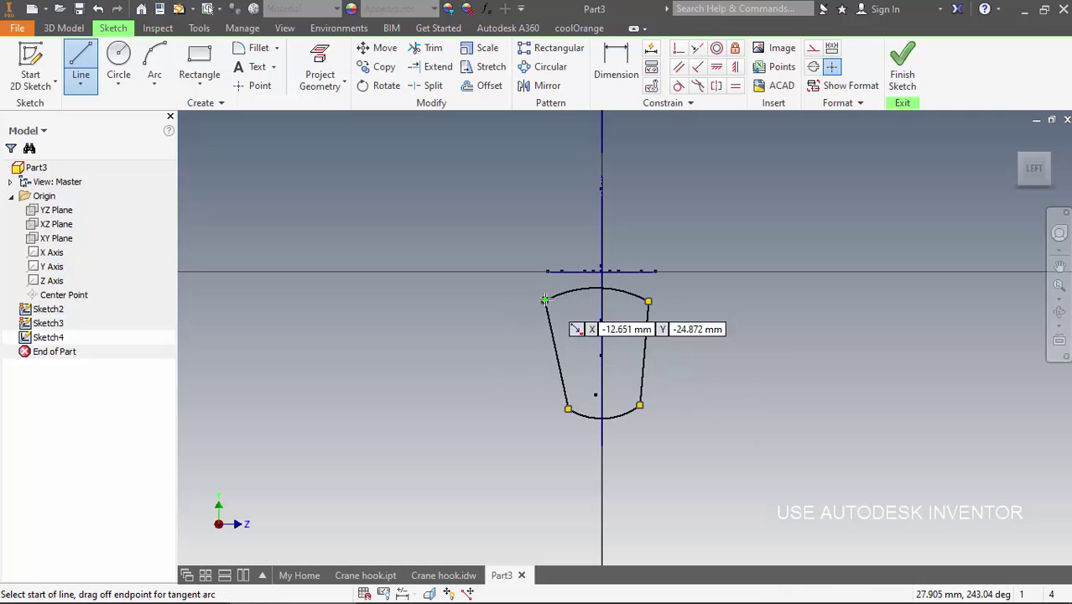
pyautogui.press('Escape')
# Constrain the endpoints of each arc level with each other and align the midpoints of both arcs on a common vertical
pyautogui.click(718, 68)
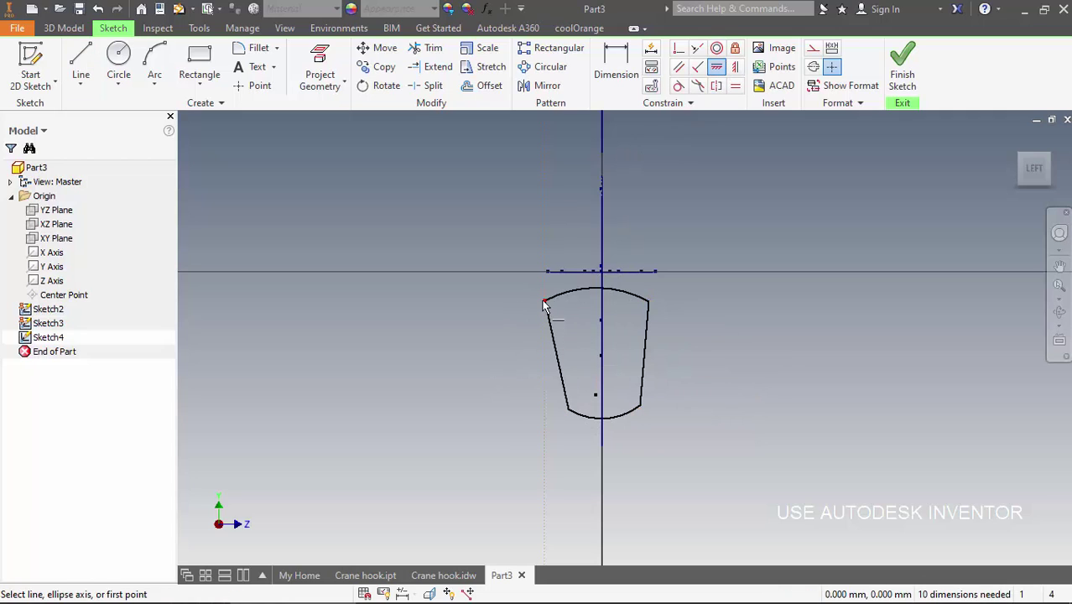
pyautogui.click(734, 68)
pyautogui.click(545, 301)
pyautogui.click(648, 299)
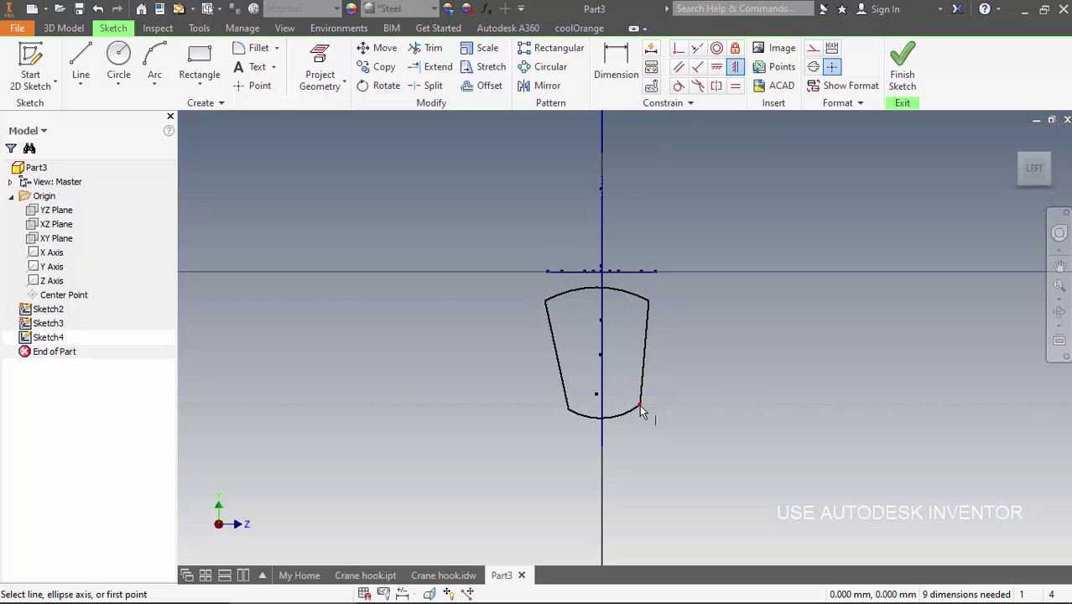
pyautogui.click(568, 413)
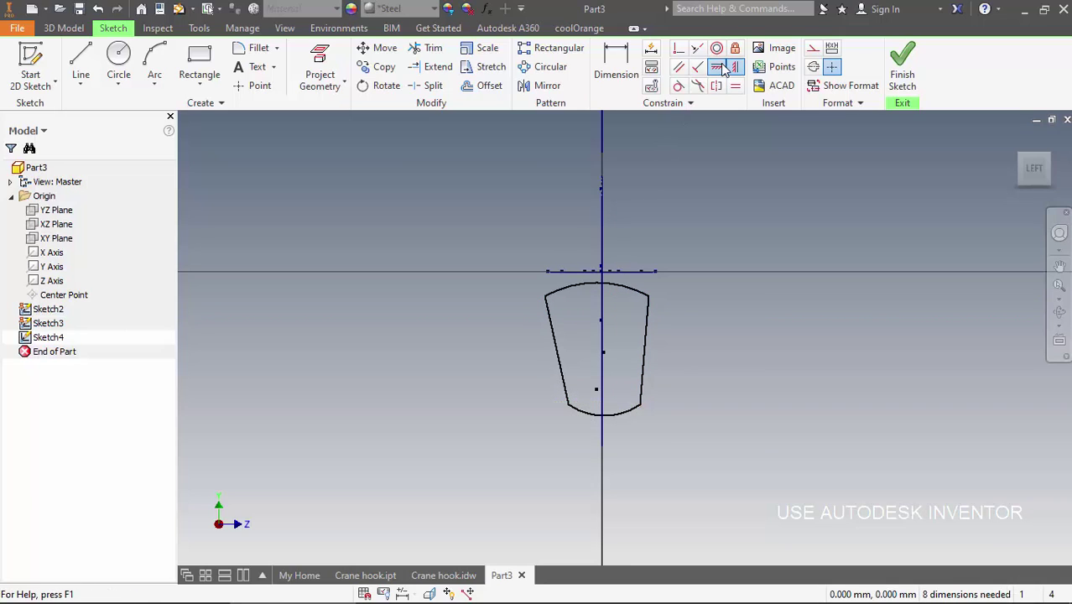
pyautogui.click(598, 283)
pyautogui.click(602, 415)
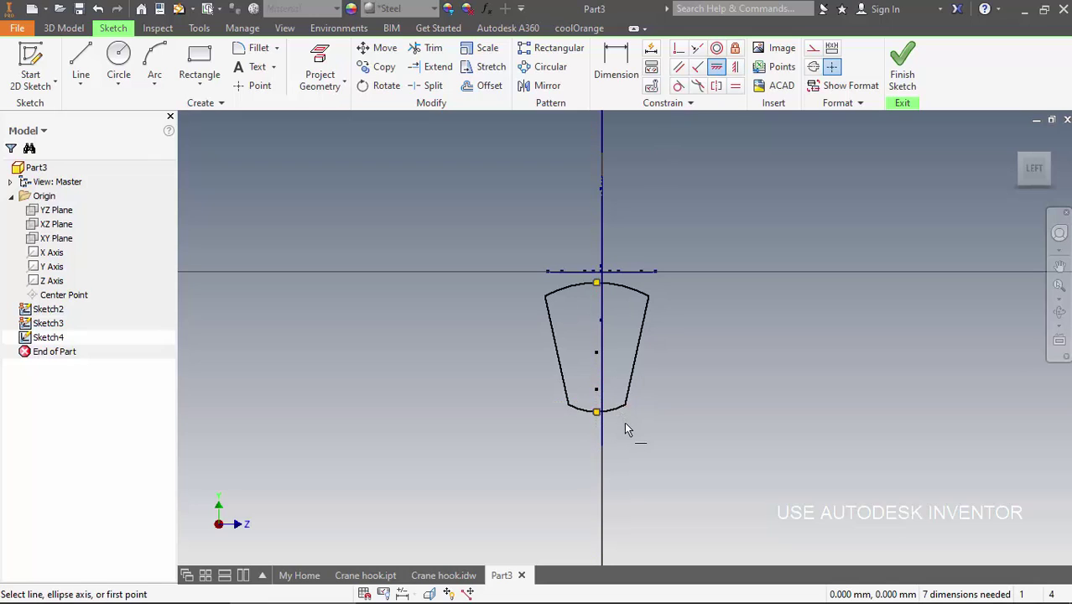
pyautogui.press('Escape')
# Dimension the upper arc with a 50 mm radius and the lower arc with a 44 mm radius
pyautogui.click(631, 295)
pyautogui.click(633, 310)
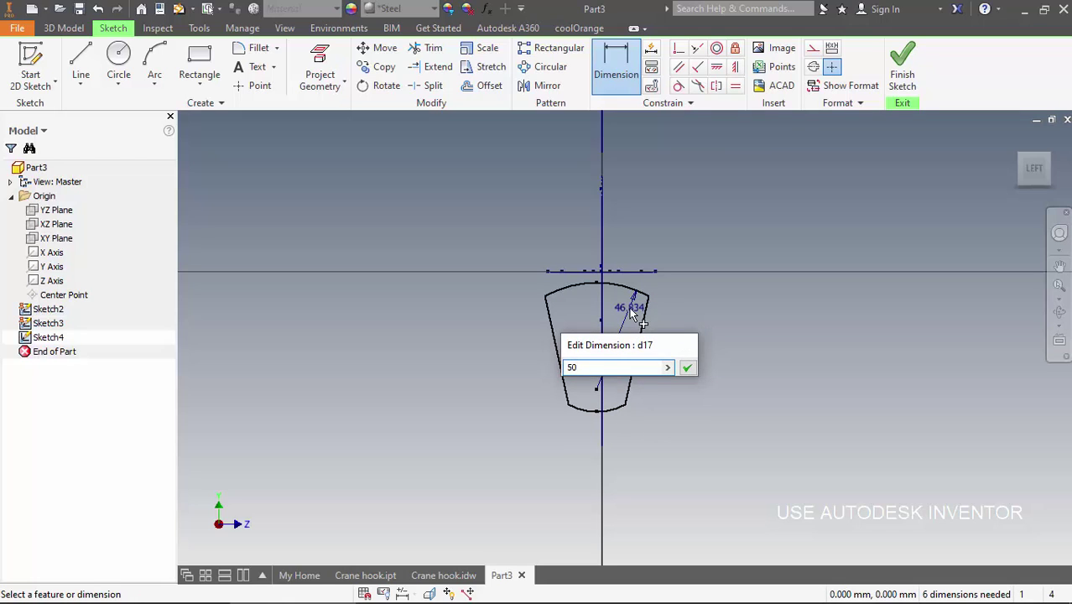
pyautogui.press('Return')
pyautogui.click(616, 422)
pyautogui.click(579, 387)
pyautogui.write('44')
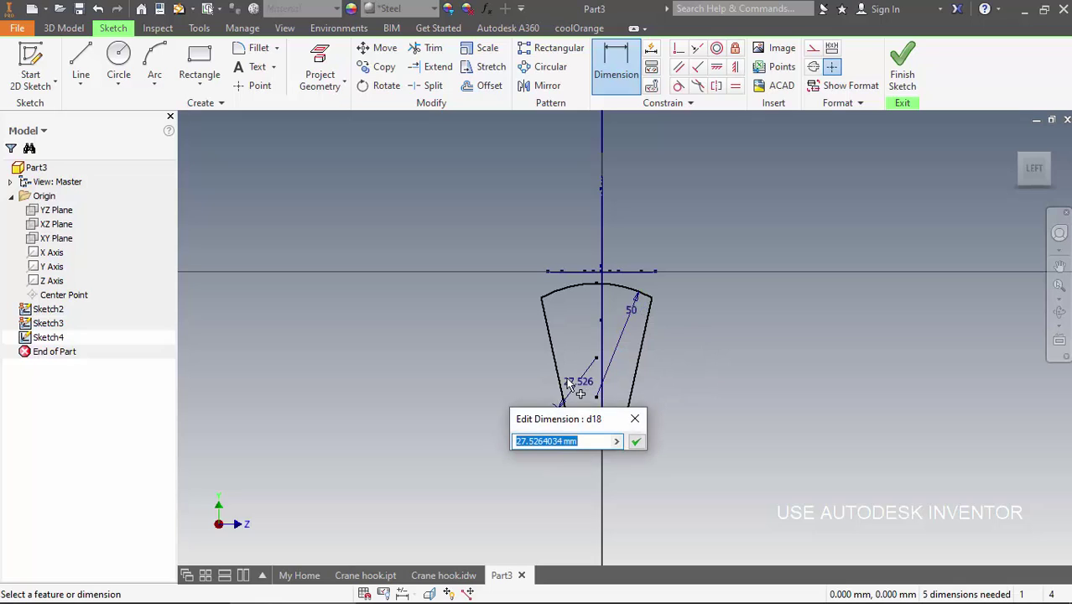
pyautogui.press('Return')
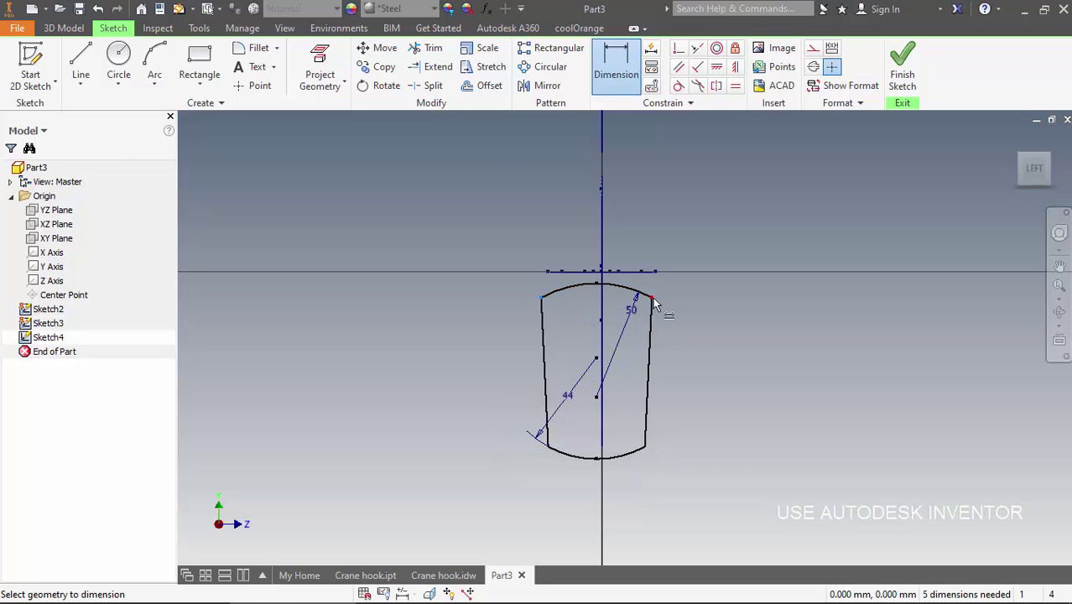
# Set the cross-section's width to 40 mm at the upper arc and 15 mm at the lower arc
pyautogui.click(623, 240)
pyautogui.write('40')
pyautogui.press('Return')
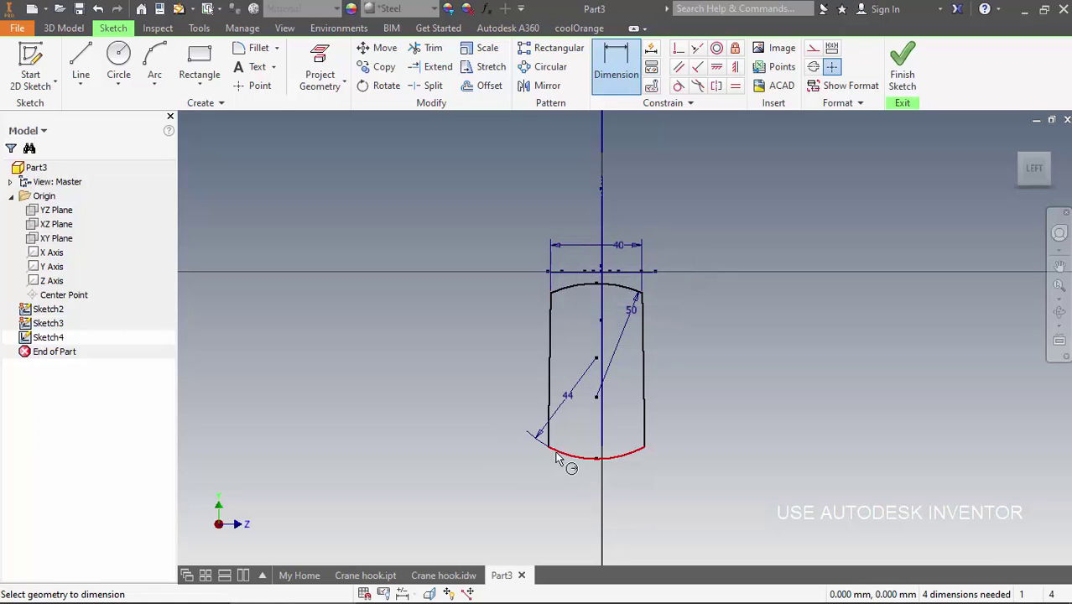
pyautogui.click(639, 449)
pyautogui.click(627, 485)
pyautogui.write('15')
pyautogui.press('Return')
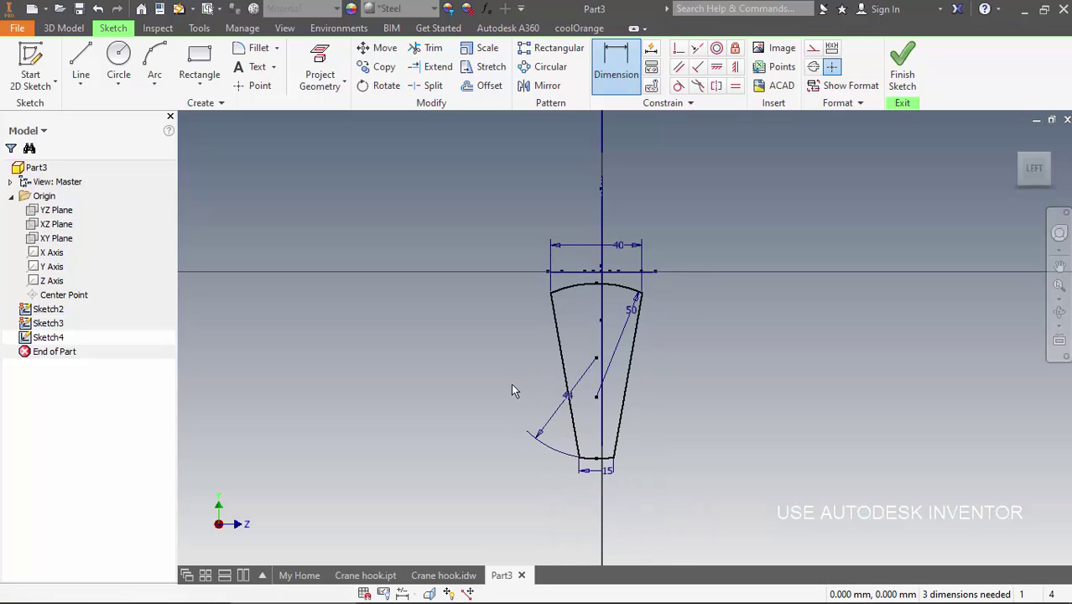
# Round the four corners of the YZ-plane cross-section with 5 mm fillets
pyautogui.click(253, 48)
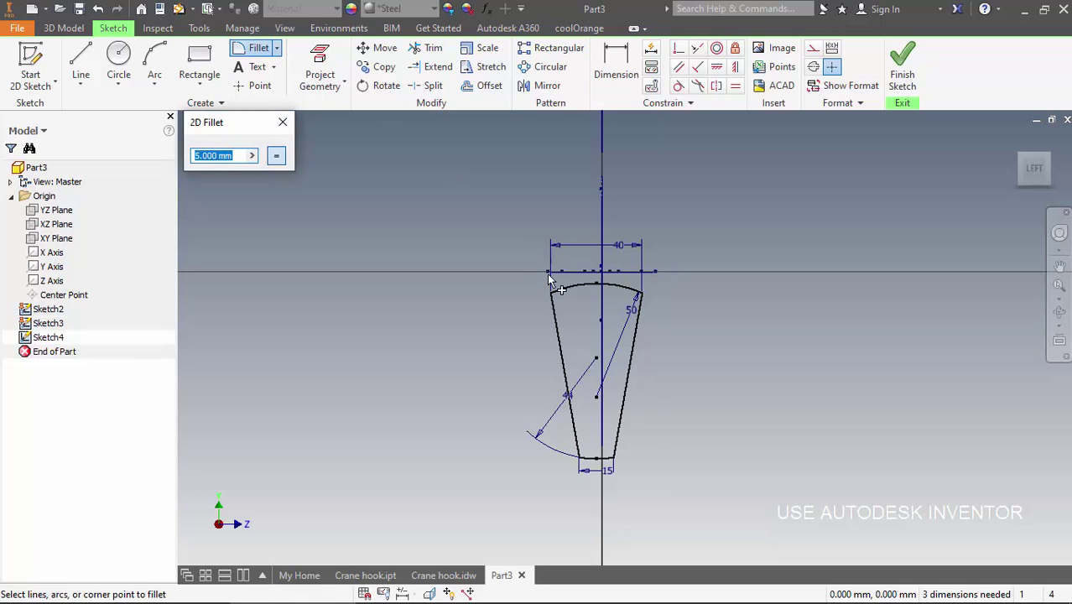
pyautogui.click(563, 288)
pyautogui.click(560, 316)
pyautogui.scroll(3, 627, 297)
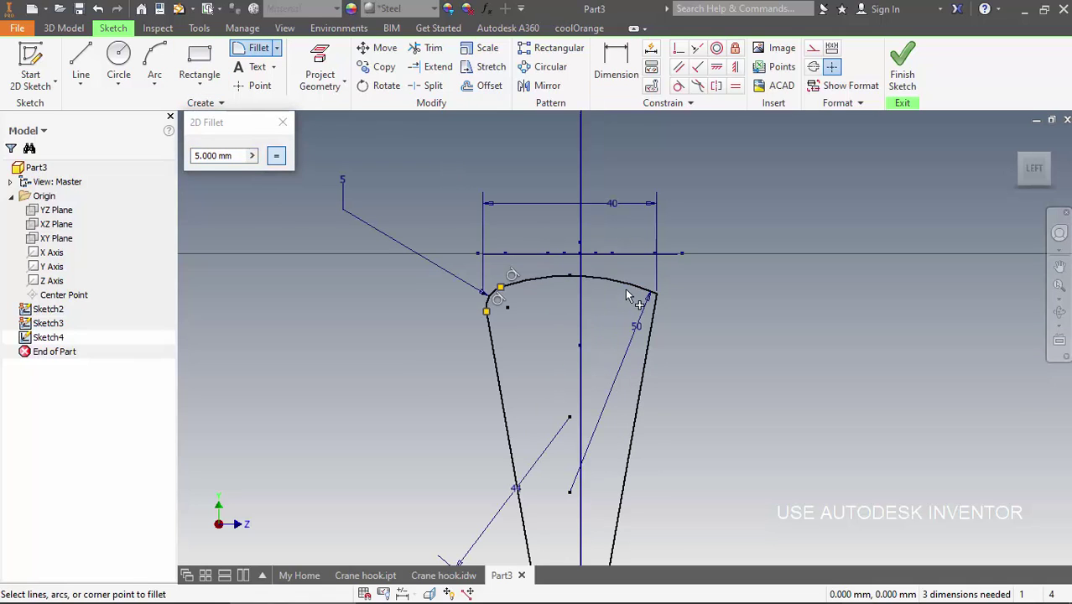
pyautogui.click(653, 316)
pyautogui.scroll(-5, 660, 247)
pyautogui.scroll(3, 644, 374)
pyautogui.click(641, 348)
pyautogui.click(634, 361)
pyautogui.scroll(2, 609, 369)
pyautogui.click(609, 369)
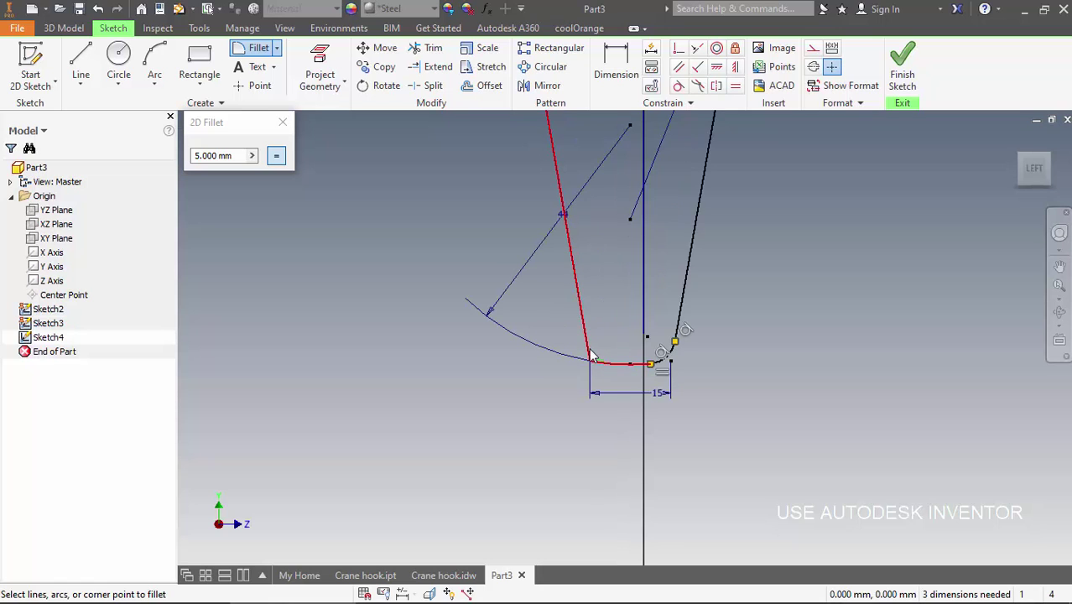
pyautogui.click(591, 355)
pyautogui.scroll(-3, 612, 404)
pyautogui.press('Escape')
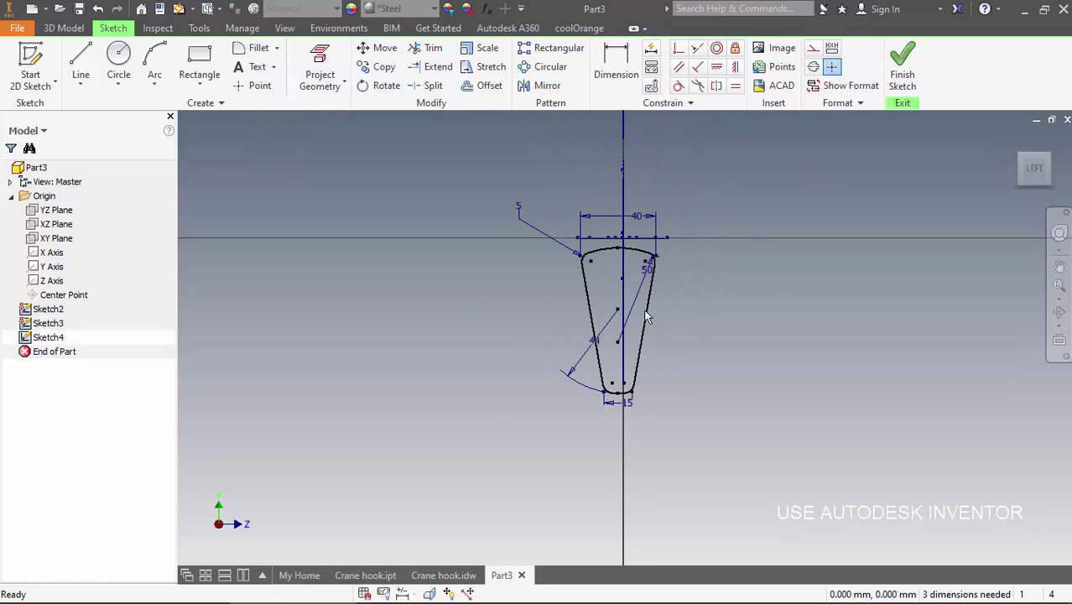
# Project the hook's lower section line and make the upper arc's midpoint coincident with its inner end
pyautogui.press('F4')
pyautogui.moveTo(598, 330)
pyautogui.mouseDown()
pyautogui.moveTo(646, 255)
pyautogui.moveTo(702, 288)
pyautogui.moveTo(697, 365)
pyautogui.moveTo(693, 350)
pyautogui.mouseUp()
pyautogui.click(314, 69)
pyautogui.scroll(2, 589, 283)
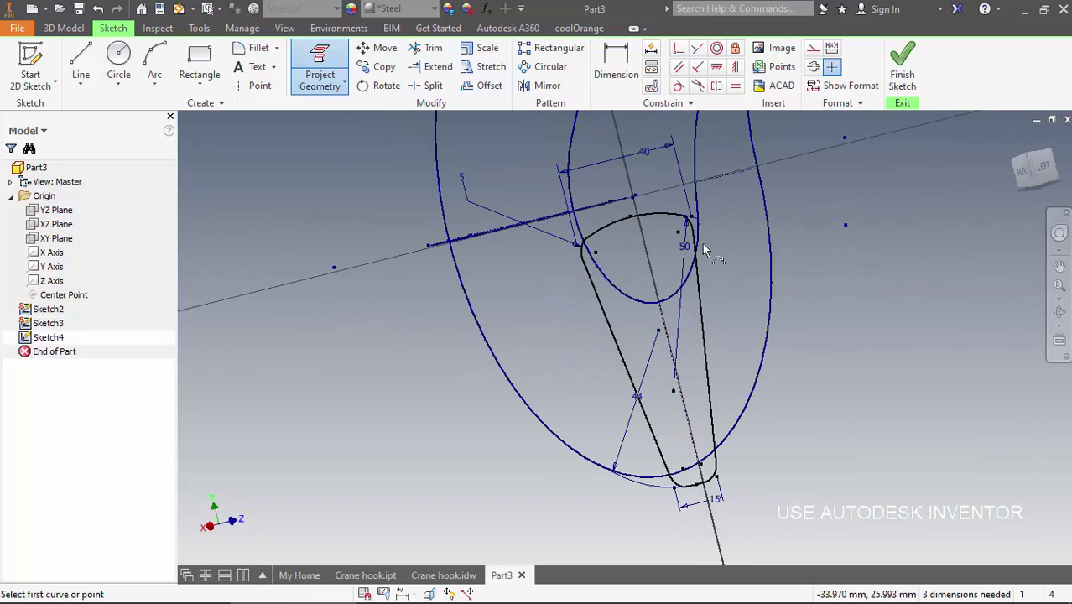
pyautogui.click(631, 220)
# Make the lower arc's midpoint coincident with the section line's outer end at the bottom of the hook
pyautogui.scroll(-2, 650, 325)
pyautogui.keyDown('shift'); pyautogui.moveTo(657, 325); pyautogui.dragTo(621, 336, button='middle'); pyautogui.keyUp('shift')
pyautogui.scroll(6, 620, 334)
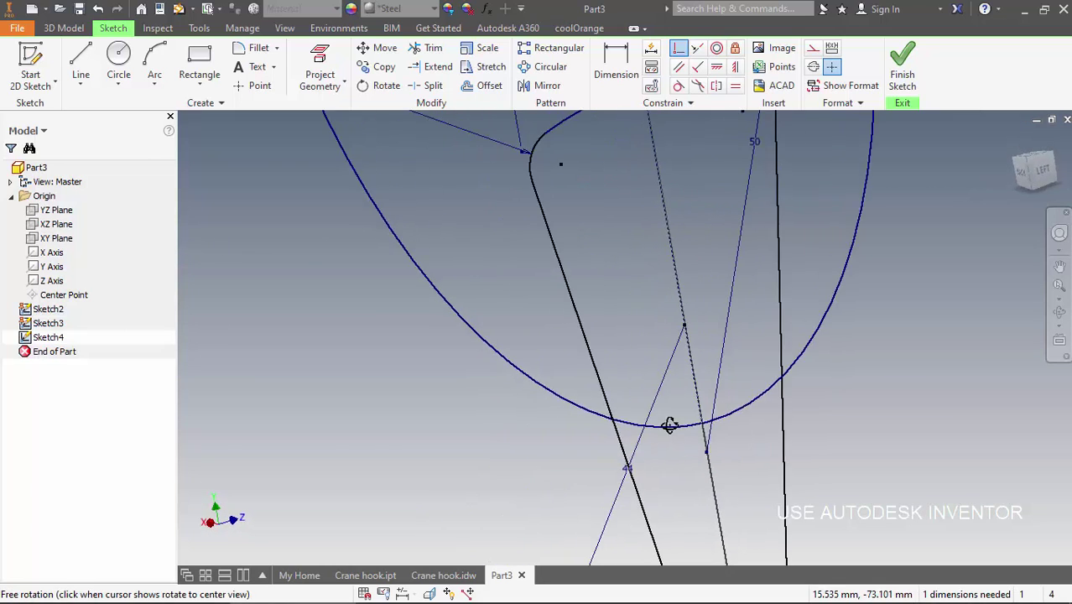
pyautogui.click(707, 433)
pyautogui.scroll(-5, 651, 348)
pyautogui.moveTo(684, 435)
pyautogui.keyDown('shift'); pyautogui.mouseDown(button='middle')
pyautogui.moveTo(662, 394)
pyautogui.moveTo(555, 364)
pyautogui.moveTo(543, 443)
pyautogui.mouseUp(button='middle'); pyautogui.keyUp('shift')
pyautogui.scroll(3, 669, 426)
pyautogui.scroll(-4, 669, 429)
pyautogui.rightClick(487, 374)
pyautogui.click(531, 382)
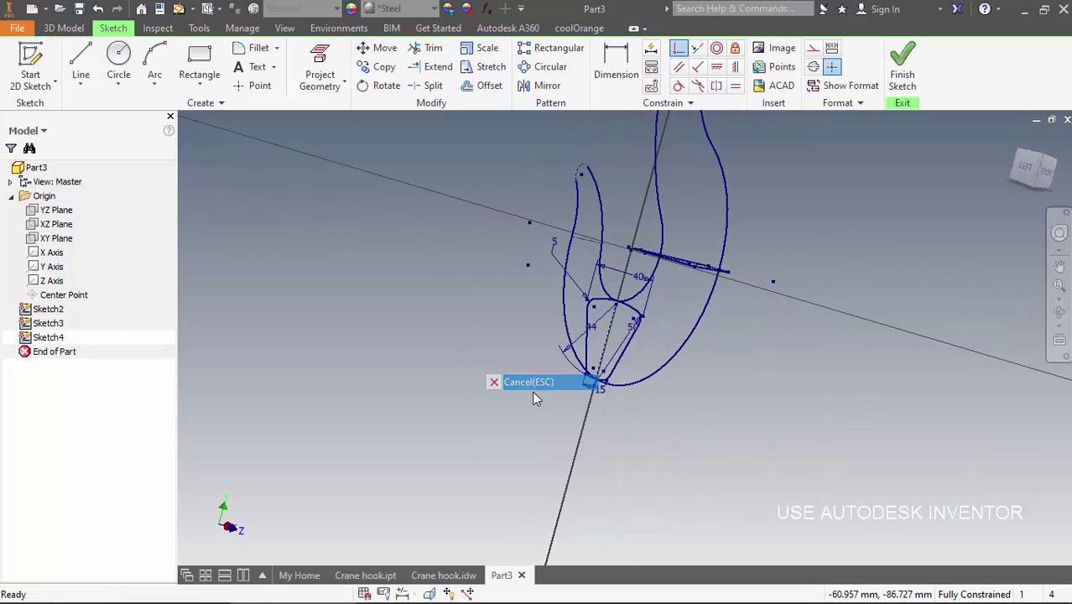
# Finish the YZ-plane cross-section sketch and hide its dimensions
pyautogui.click(899, 69)
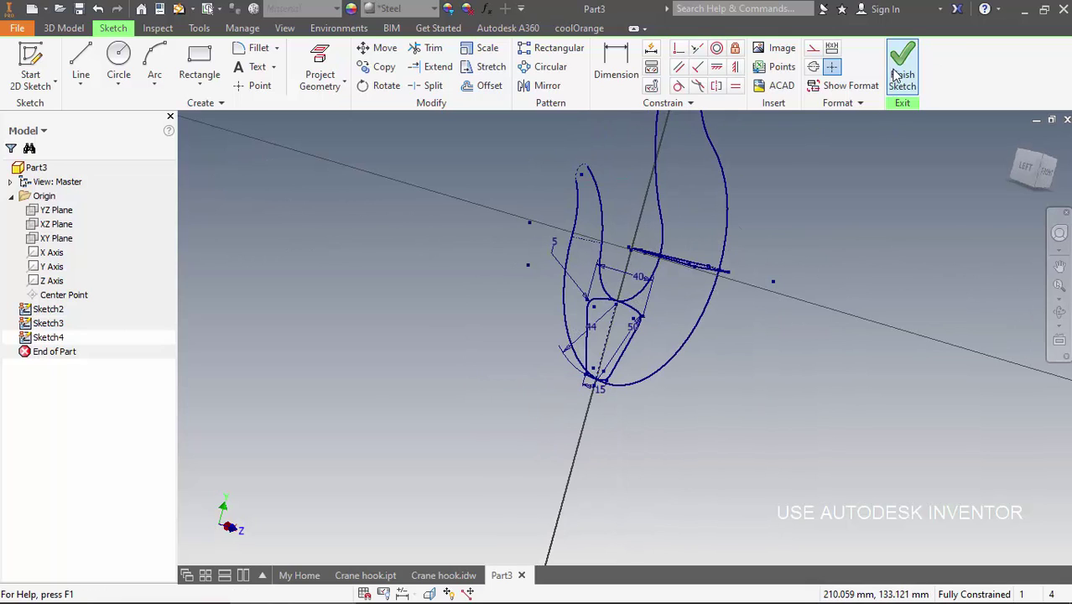
pyautogui.rightClick(60, 345)
pyautogui.click(100, 467)
pyautogui.moveTo(593, 452)
pyautogui.keyDown('shift'); pyautogui.mouseDown(button='middle')
pyautogui.moveTo(639, 383)
pyautogui.moveTo(634, 337)
pyautogui.moveTo(618, 401)
pyautogui.moveTo(645, 323)
pyautogui.moveTo(565, 331)
pyautogui.mouseUp(button='middle'); pyautogui.keyUp('shift')
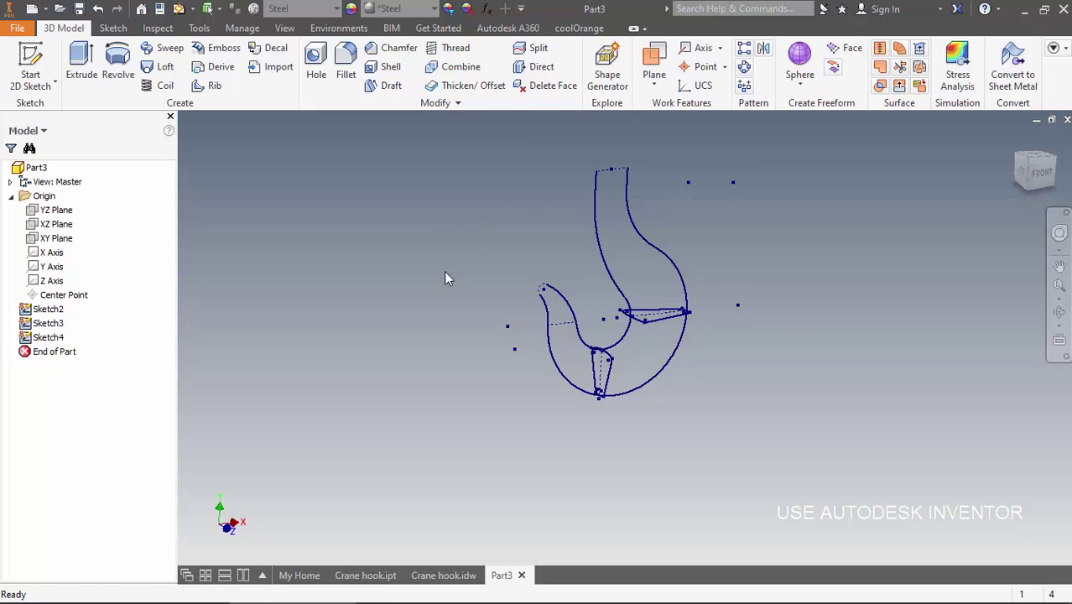
# Start a sketch on the XZ plane and project the section line across the hook's arm below the tip
pyautogui.rightClick(59, 224)
pyautogui.click(107, 279)
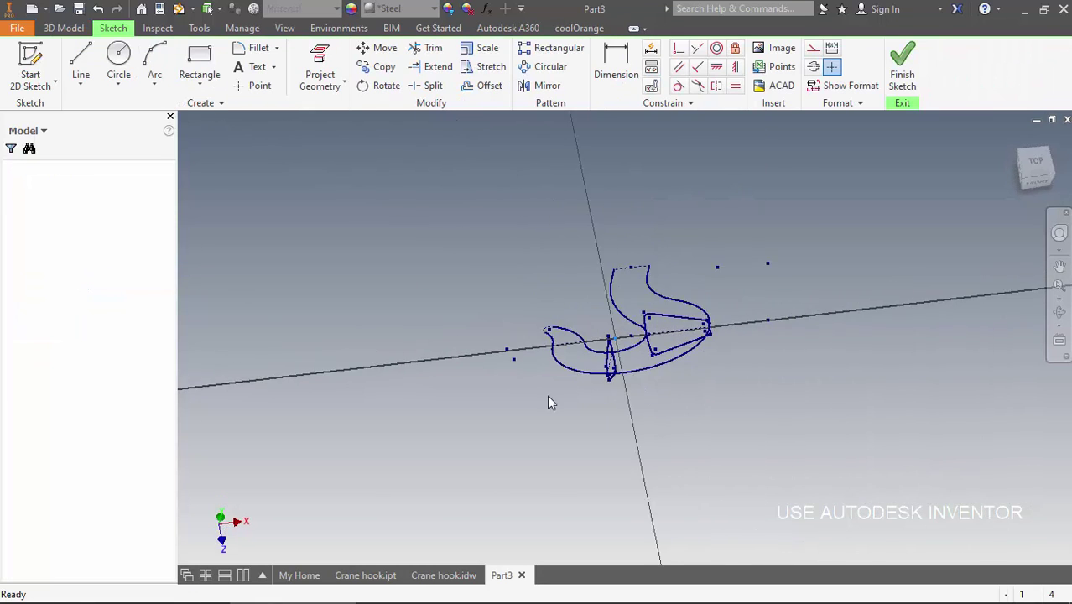
pyautogui.moveTo(596, 393)
pyautogui.keyDown('shift'); pyautogui.mouseDown(button='middle')
pyautogui.moveTo(593, 323)
pyautogui.moveTo(608, 269)
pyautogui.mouseUp(button='middle'); pyautogui.keyUp('shift')
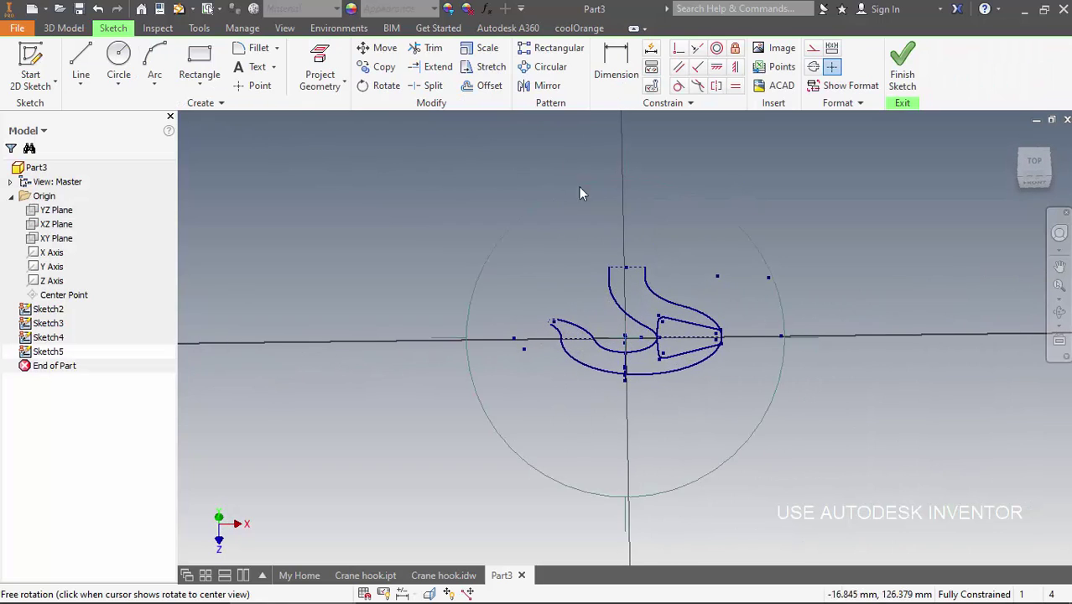
pyautogui.click(319, 74)
pyautogui.scroll(2, 567, 338)
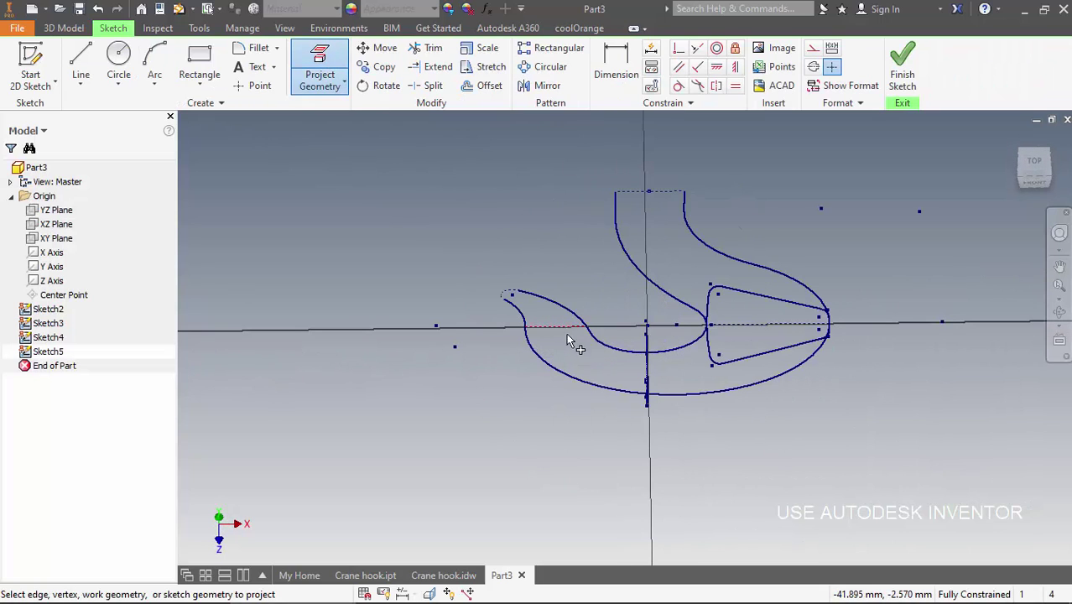
# Draw a circle centred on the midpoint of the projected section line
pyautogui.click(118, 74)
pyautogui.scroll(4, 484, 314)
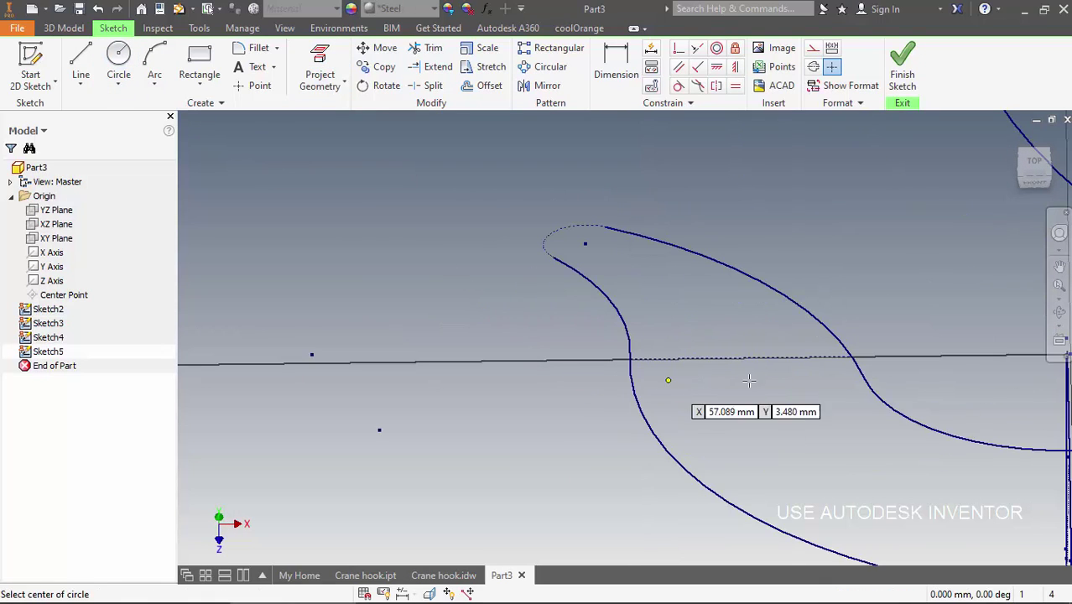
pyautogui.click(728, 358)
pyautogui.click(811, 379)
pyautogui.moveTo(802, 374); pyautogui.dragTo(709, 345, button='middle')
pyautogui.press('Escape')
# Make the circle coincident with both ends of the section line and finish the sketch
pyautogui.click(679, 49)
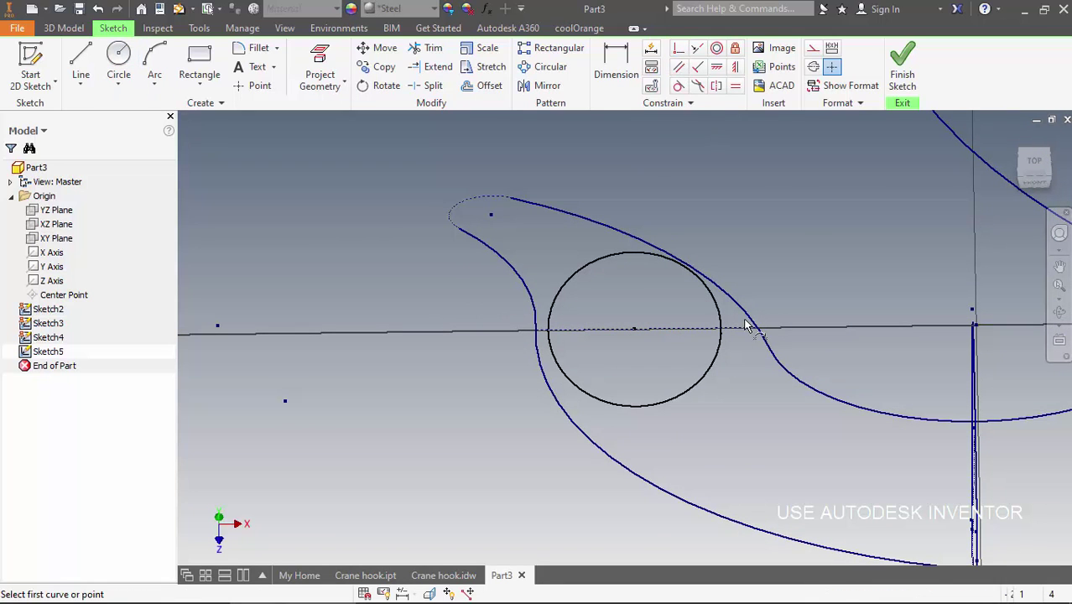
pyautogui.click(759, 329)
pyautogui.click(721, 329)
pyautogui.click(536, 331)
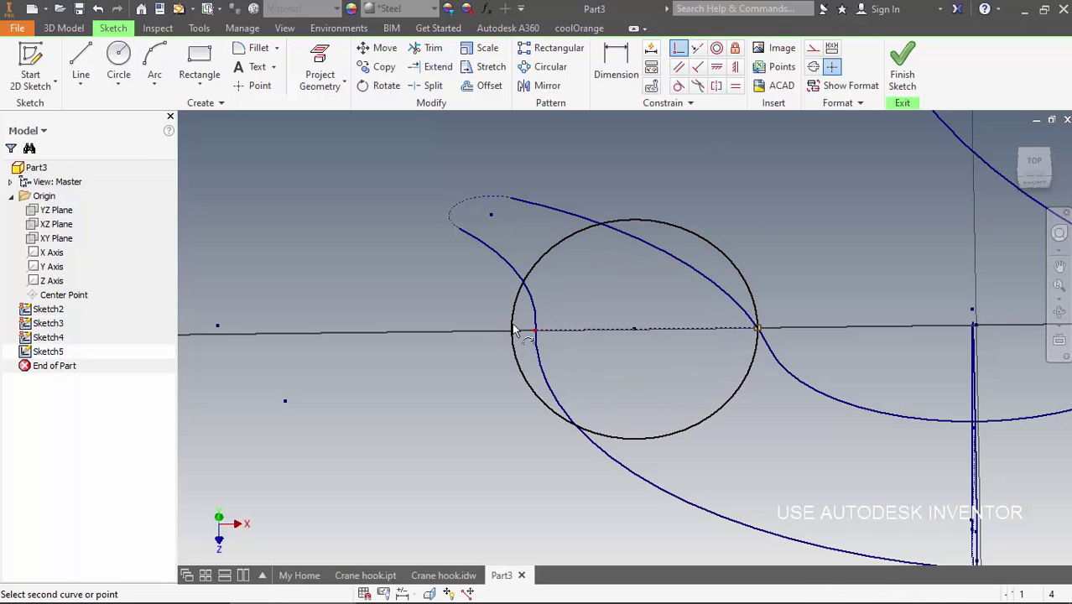
pyautogui.click(514, 323)
pyautogui.press('Escape')
pyautogui.scroll(3, 600, 365)
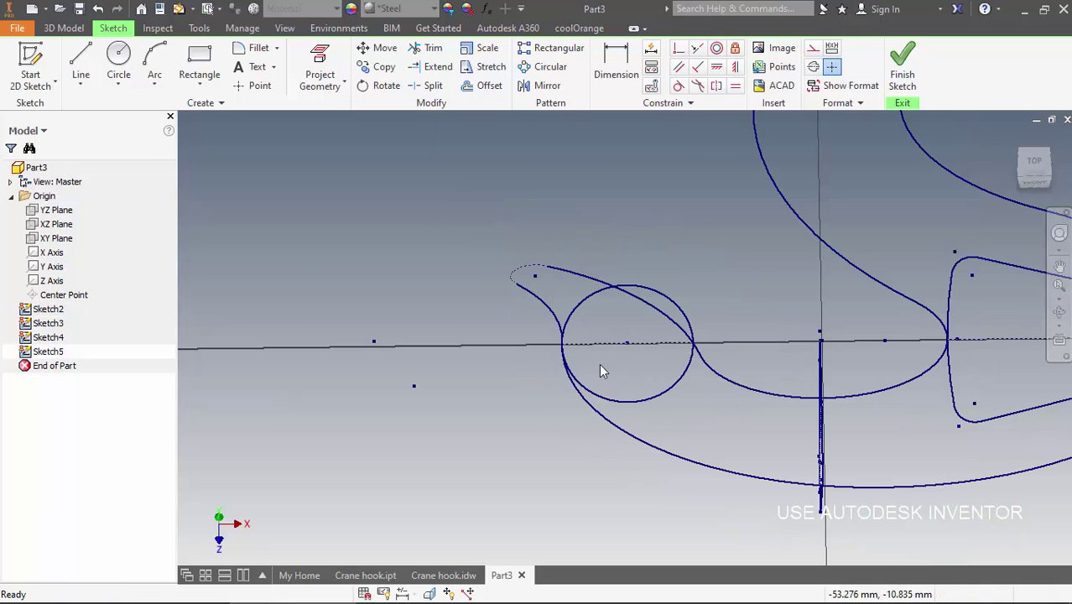
pyautogui.click(901, 66)
pyautogui.press('F4')
pyautogui.moveTo(665, 352); pyautogui.dragTo(695, 263)
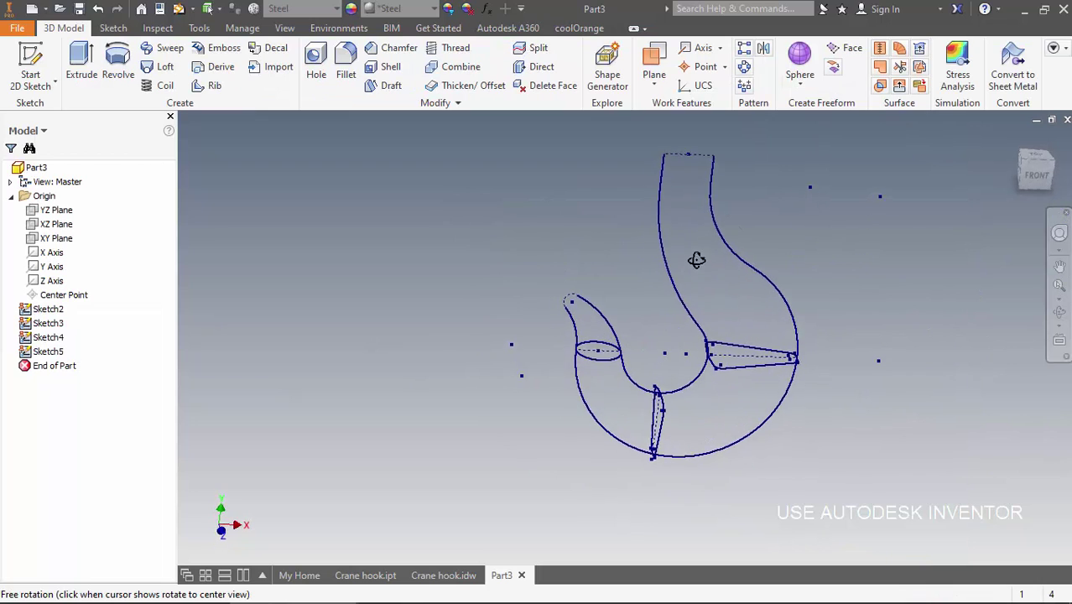
pyautogui.keyDown('shift'); pyautogui.moveTo(695, 262); pyautogui.dragTo(697, 259, button='middle'); pyautogui.keyUp('shift')
pyautogui.press('F4')
pyautogui.moveTo(638, 403); pyautogui.dragTo(694, 355)
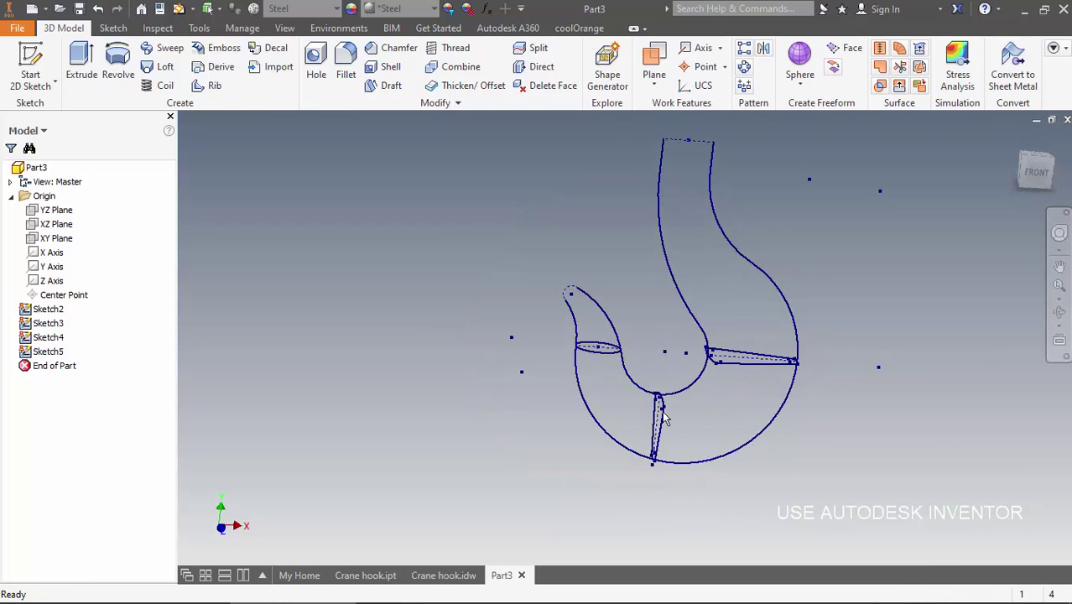
pyautogui.keyDown('shift'); pyautogui.moveTo(617, 395); pyautogui.dragTo(615, 424, button='middle'); pyautogui.keyUp('shift')
# Edit the hook profile sketch to connect the two ends of the tip arc with a construction line, and finish the sketch
pyautogui.scroll(-4, 573, 309)
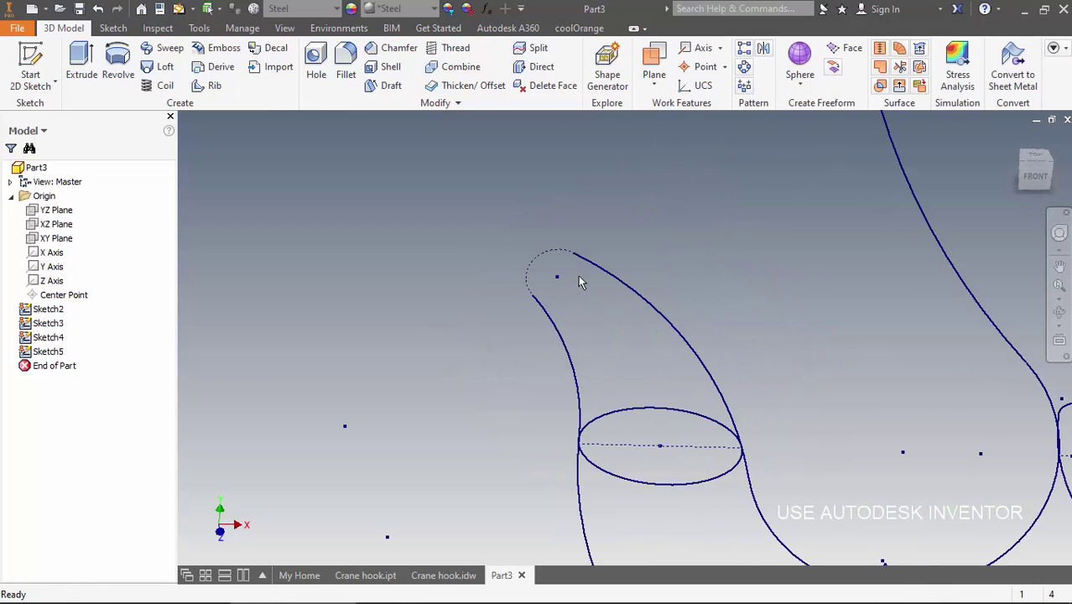
pyautogui.doubleClick(51, 322)
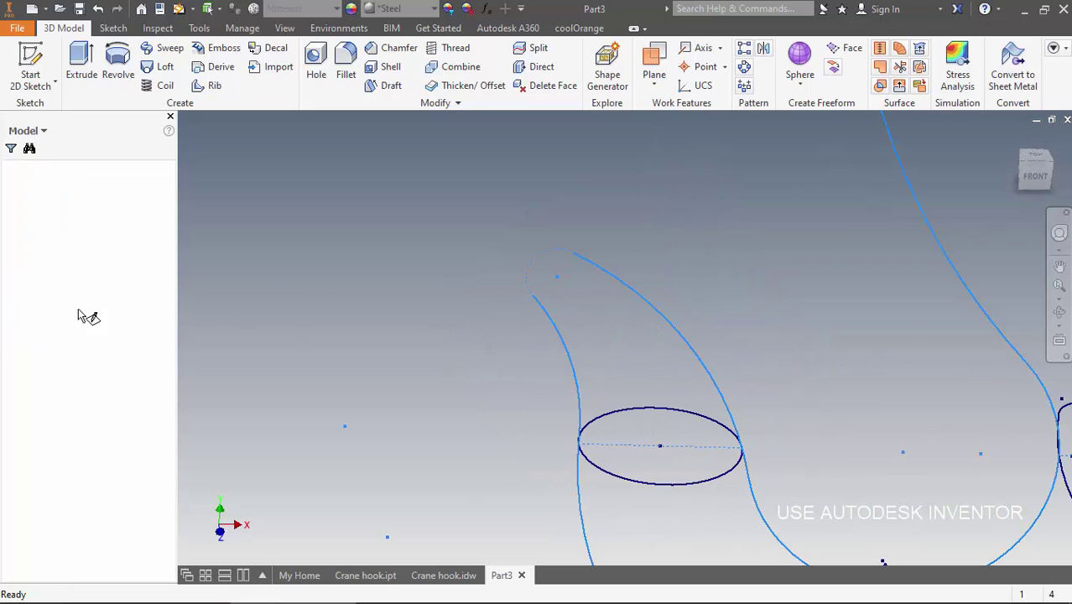
pyautogui.scroll(3, 616, 364)
pyautogui.moveTo(447, 322); pyautogui.dragTo(543, 272, button='middle')
pyautogui.press('l')
pyautogui.scroll(4, 479, 333)
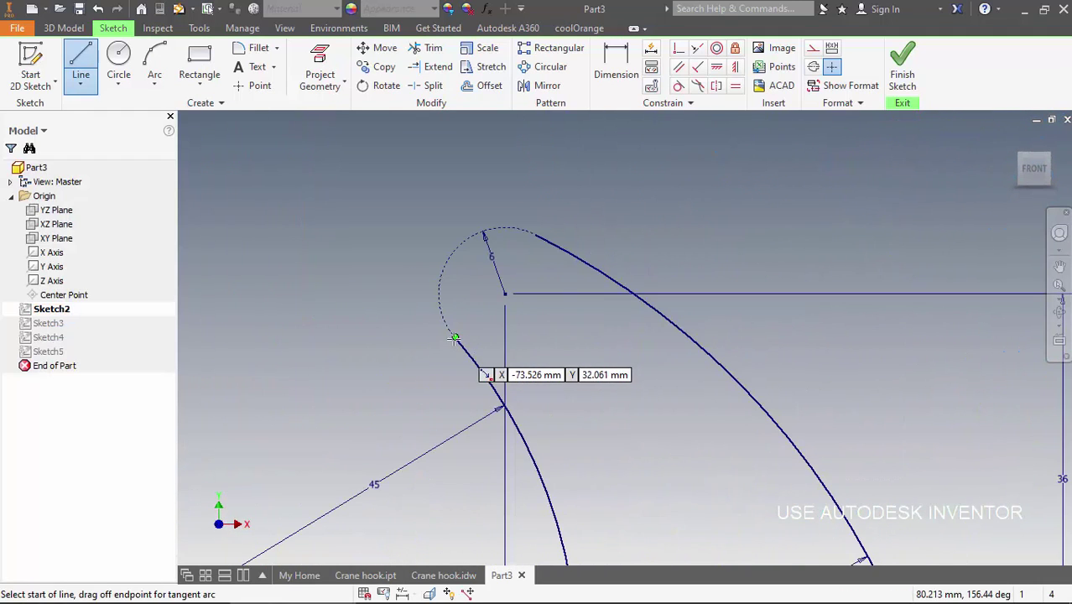
pyautogui.click(456, 338)
pyautogui.click(535, 237)
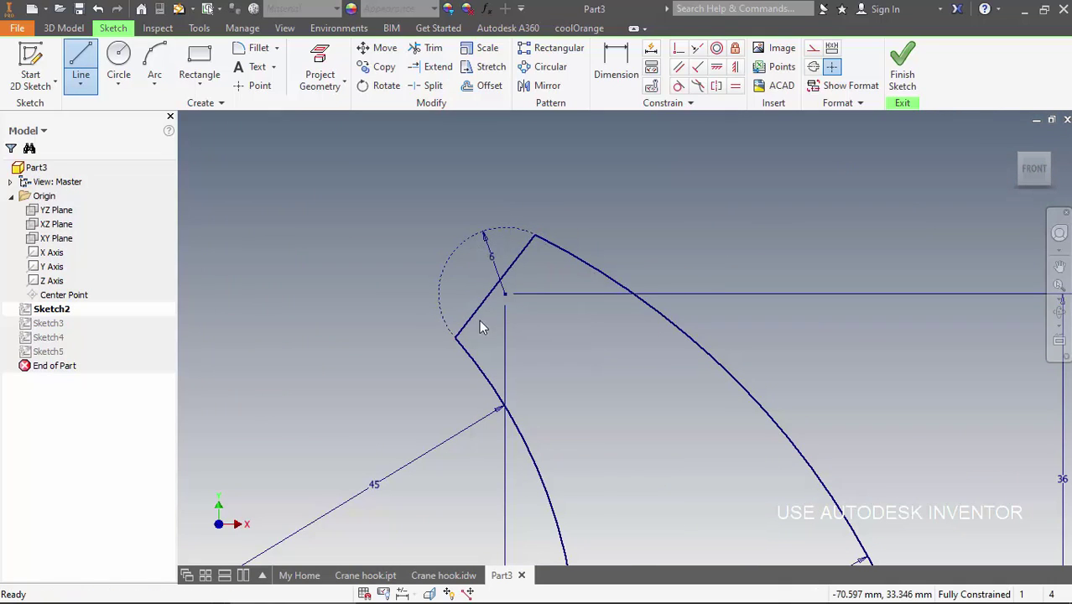
pyautogui.press('Escape')
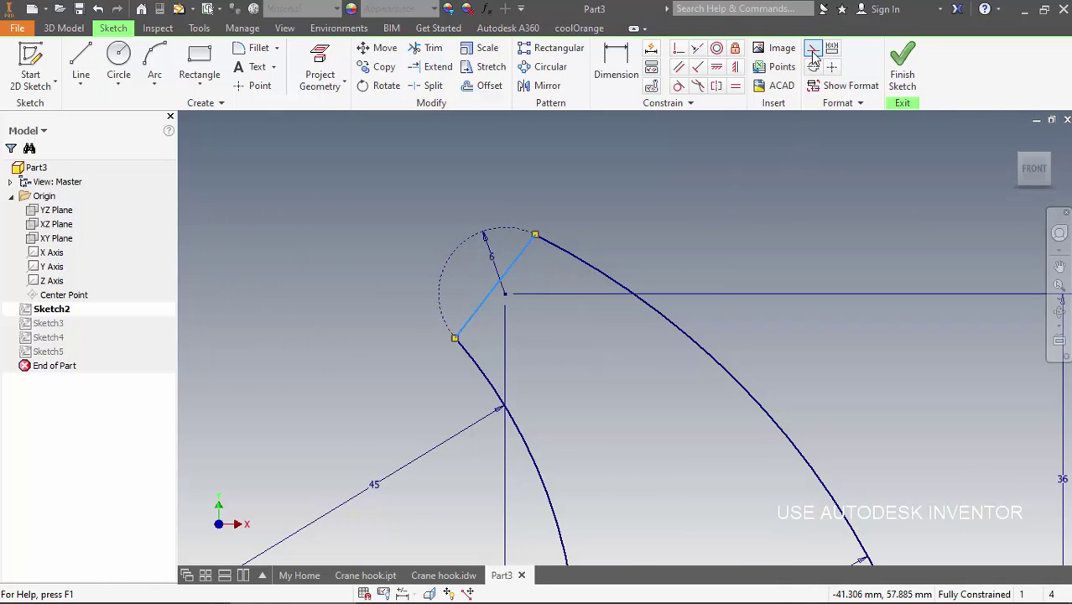
pyautogui.click(903, 60)
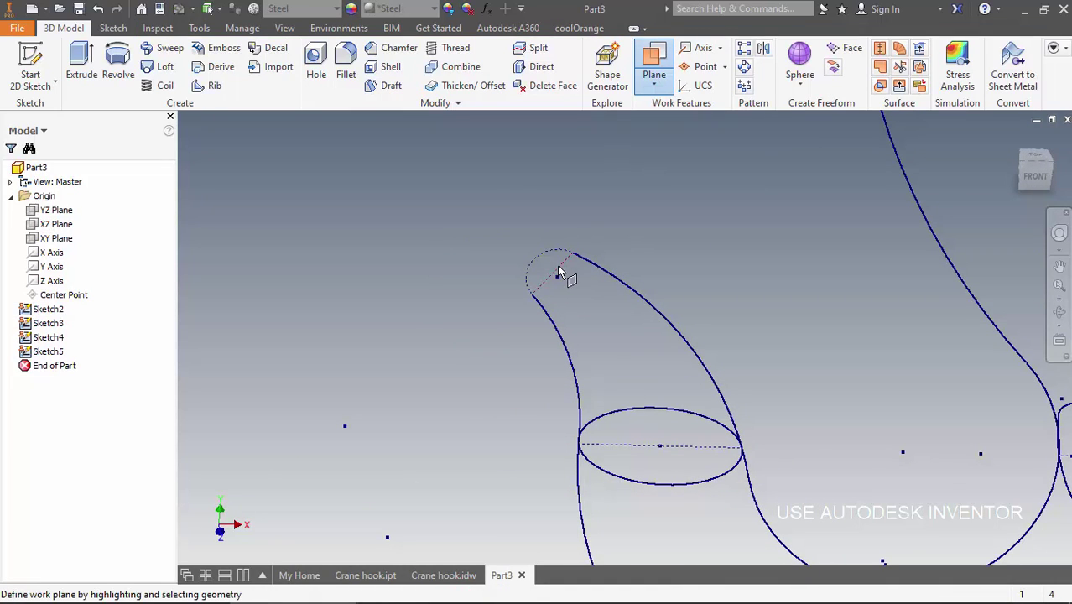
# Create a work plane through the tip's construction line at 90 degrees to the XY plane
pyautogui.scroll(5, 507, 329)
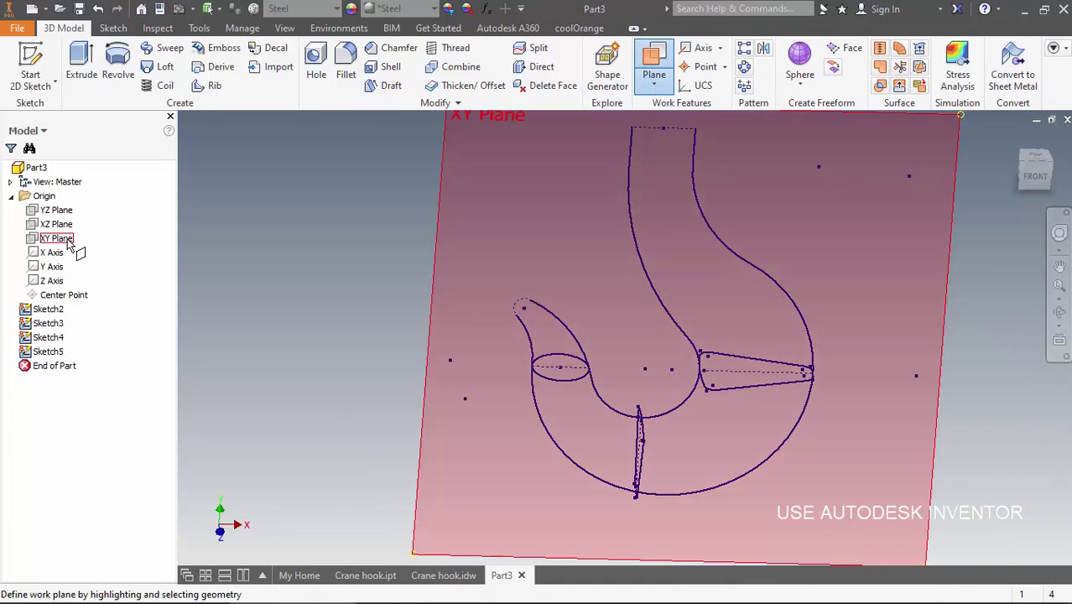
pyautogui.click(69, 239)
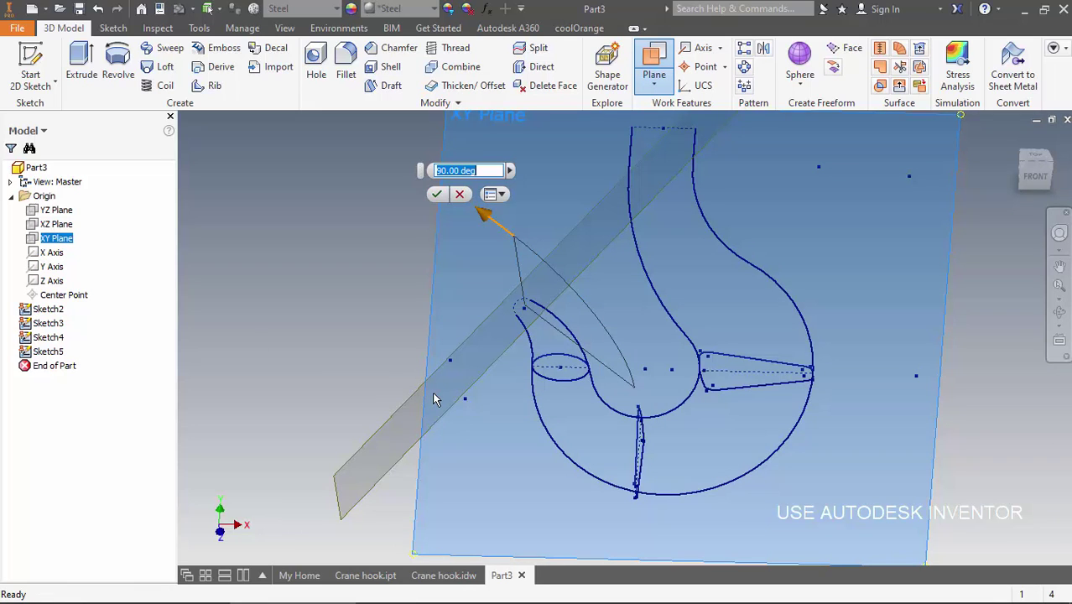
pyautogui.press('Return')
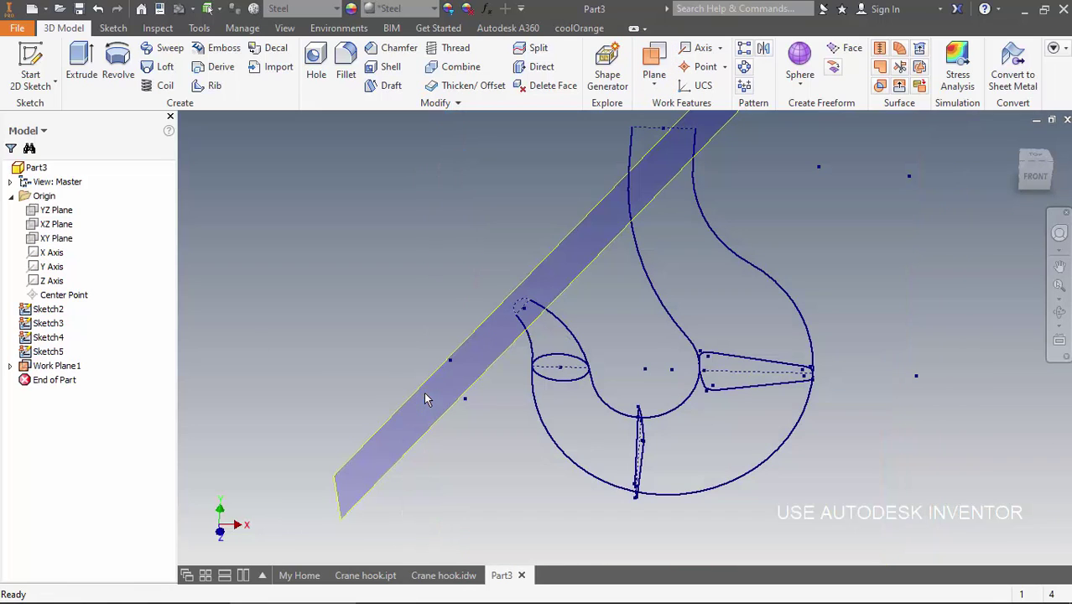
# Start a sketch on the angled work plane and project the tip's construction line
pyautogui.click(1037, 177)
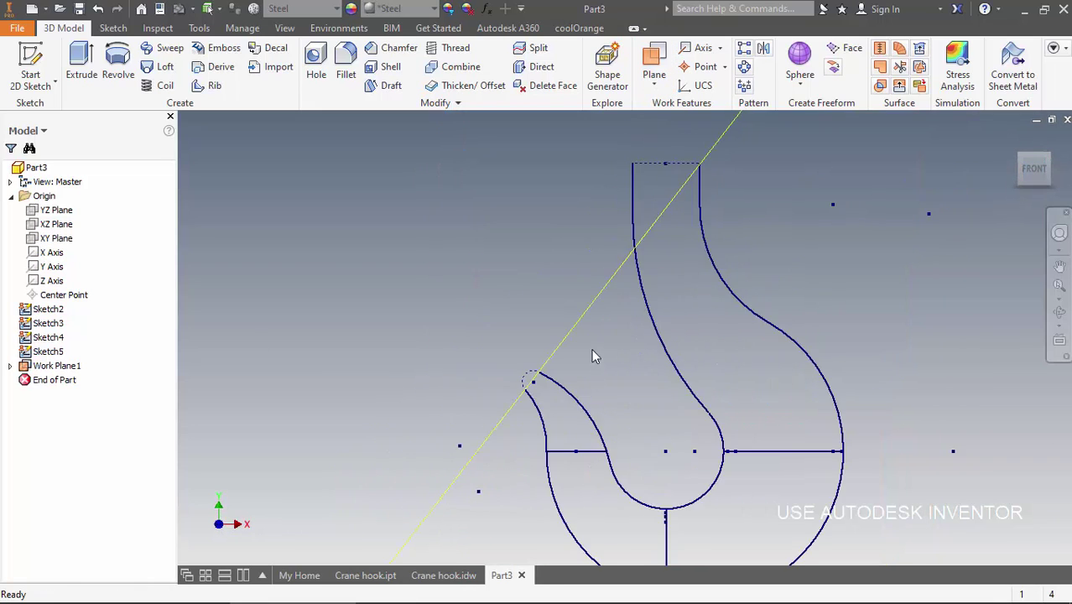
pyautogui.click(585, 330)
pyautogui.click(624, 310)
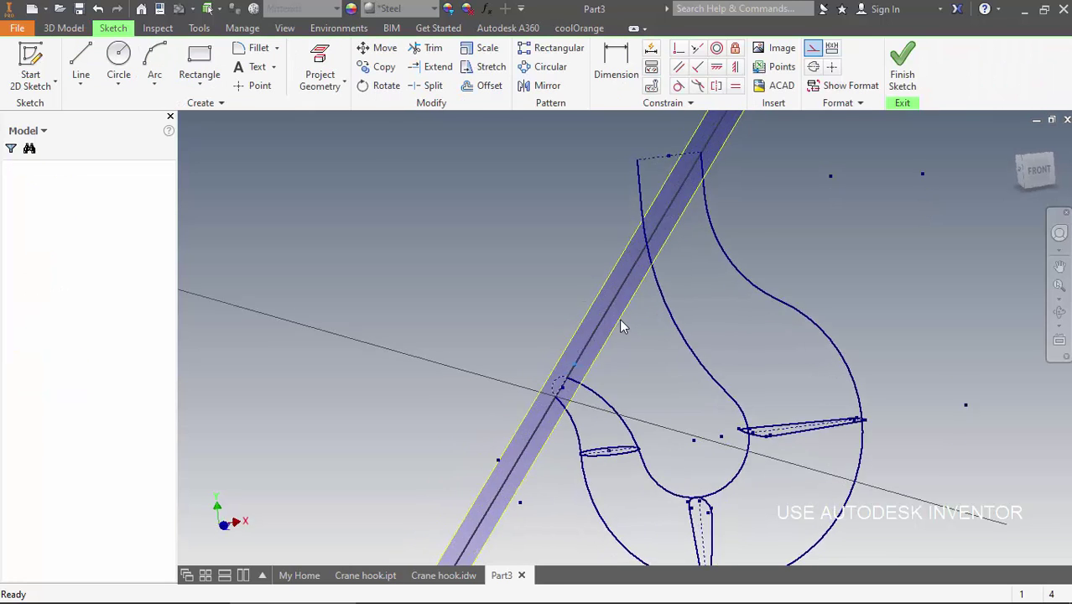
pyautogui.moveTo(637, 358)
pyautogui.keyDown('shift'); pyautogui.mouseDown(button='middle')
pyautogui.moveTo(640, 327)
pyautogui.moveTo(569, 330)
pyautogui.moveTo(581, 356)
pyautogui.mouseUp(button='middle'); pyautogui.keyUp('shift')
pyautogui.scroll(-5, 622, 372)
pyautogui.click(325, 56)
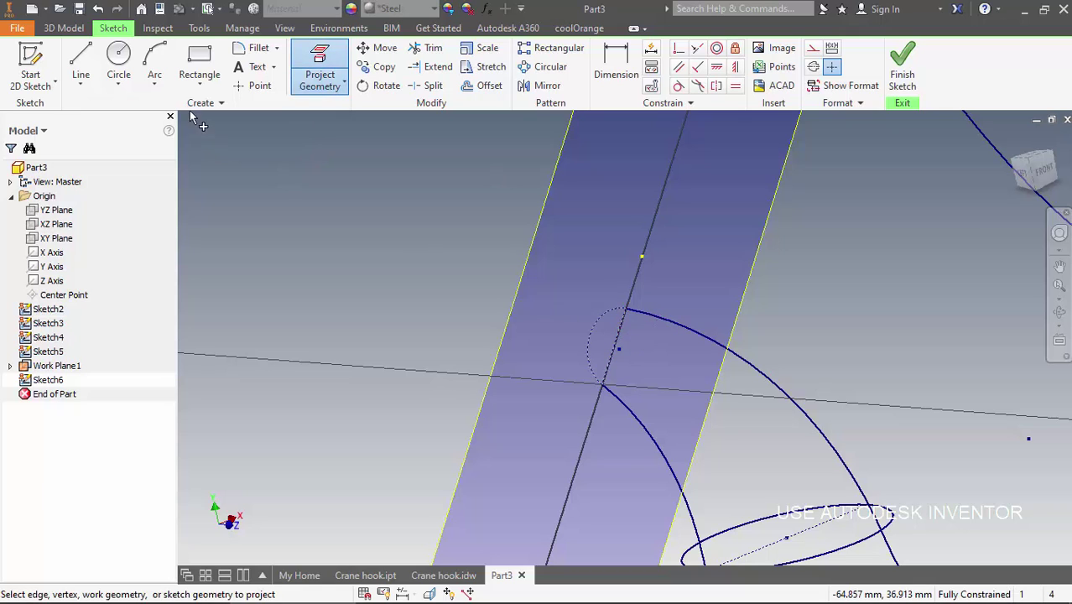
# Draw a small circle centred on the projected line at the hook's tip
pyautogui.click(118, 55)
pyautogui.click(594, 327)
pyautogui.scroll(2, 618, 328)
pyautogui.click(648, 315)
pyautogui.scroll(4, 625, 332)
pyautogui.keyDown('shift'); pyautogui.moveTo(621, 339); pyautogui.dragTo(692, 340, button='middle'); pyautogui.keyUp('shift')
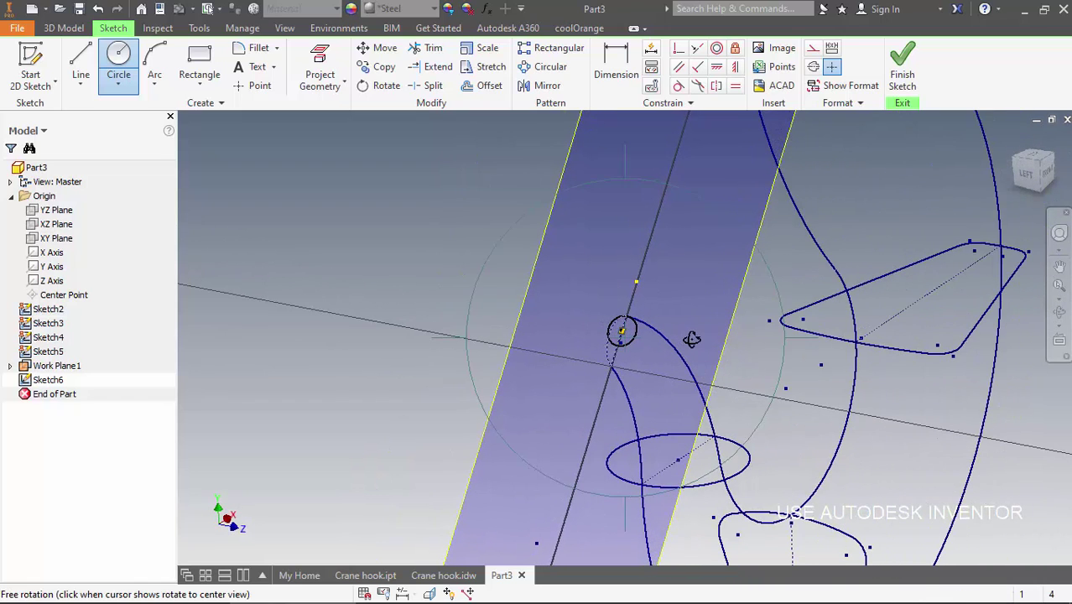
# Make the tip circle coincident with both ends of the projected line
pyautogui.click(679, 48)
pyautogui.scroll(3, 625, 314)
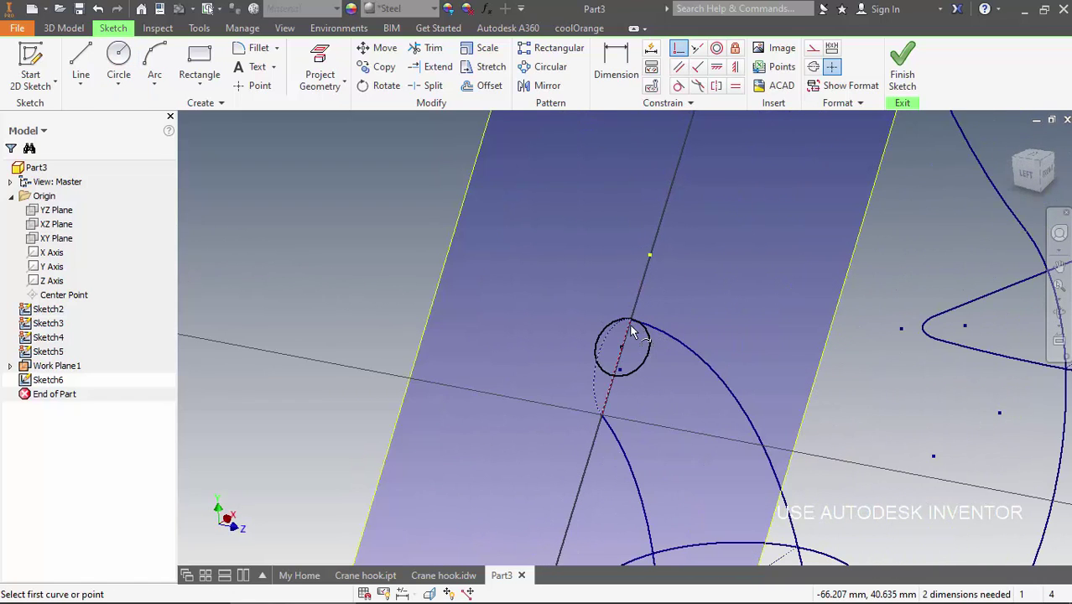
pyautogui.scroll(2, 633, 329)
pyautogui.click(633, 312)
pyautogui.click(641, 311)
pyautogui.scroll(-3, 656, 269)
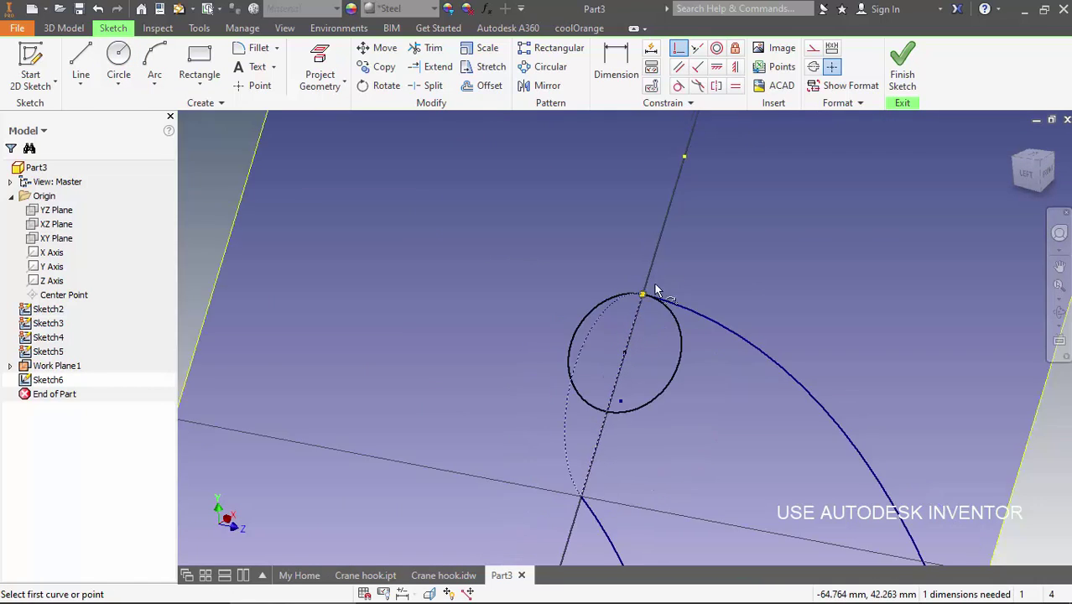
pyautogui.click(581, 501)
pyautogui.scroll(-3, 624, 408)
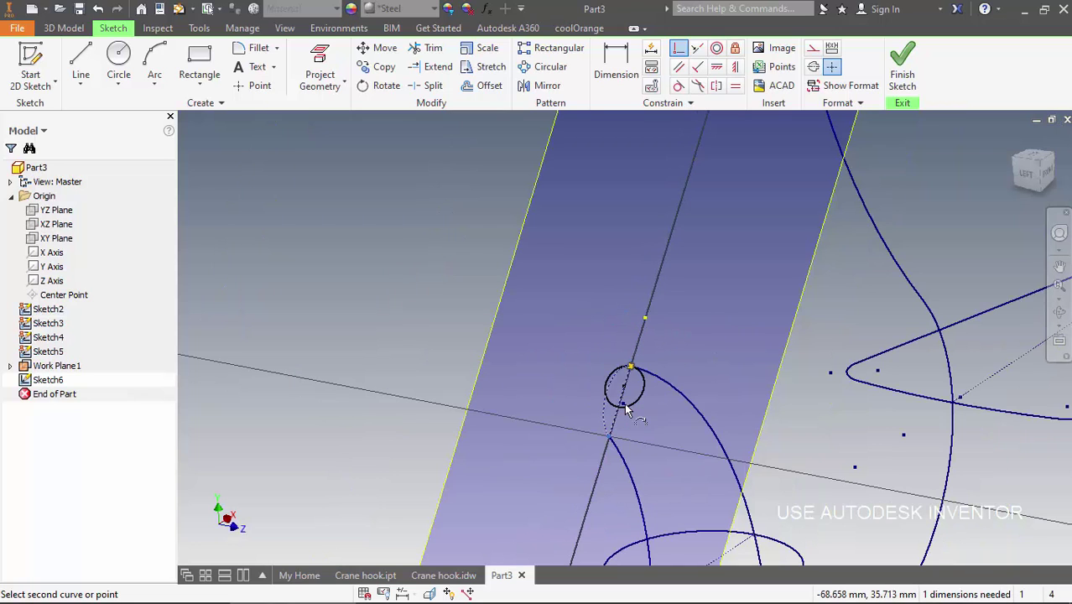
pyautogui.click(631, 411)
pyautogui.scroll(-2, 569, 306)
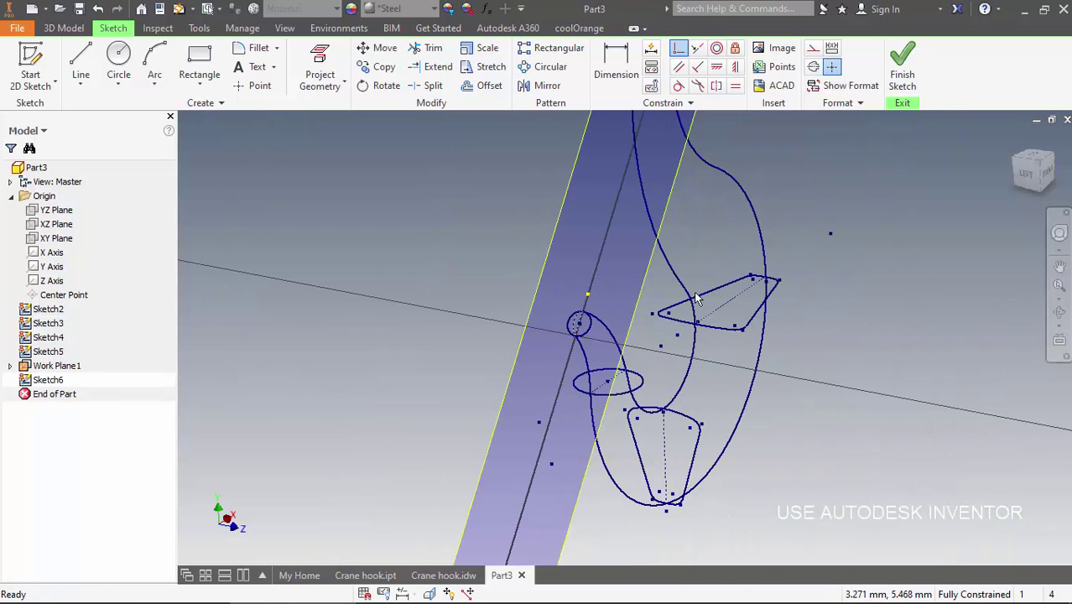
# Finish the tip circle's sketch and hide the angled work plane
pyautogui.click(902, 67)
pyautogui.rightClick(640, 319)
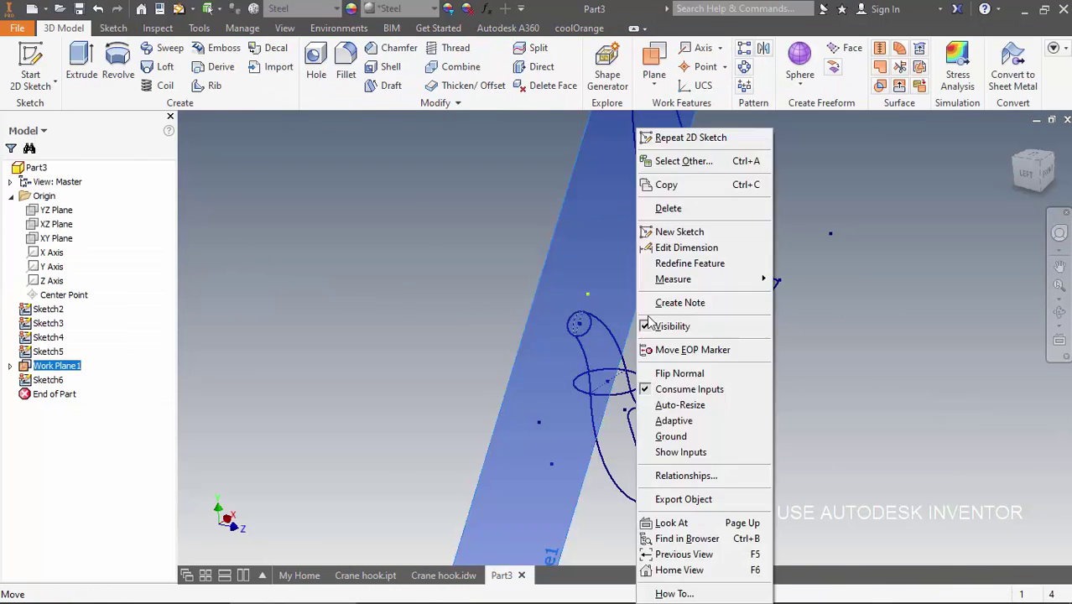
pyautogui.click(692, 325)
# Create a work plane parallel to the XZ plane through the lower end of the shank's straight outer edge
pyautogui.scroll(-5, 732, 358)
pyautogui.moveTo(731, 358)
pyautogui.keyDown('shift'); pyautogui.mouseDown(button='middle')
pyautogui.moveTo(682, 342)
pyautogui.moveTo(569, 342)
pyautogui.moveTo(600, 442)
pyautogui.mouseUp(button='middle'); pyautogui.keyUp('shift')
pyautogui.scroll(3, 669, 390)
pyautogui.keyDown('shift'); pyautogui.moveTo(609, 304); pyautogui.dragTo(657, 373, button='middle'); pyautogui.keyUp('shift')
pyautogui.click(656, 75)
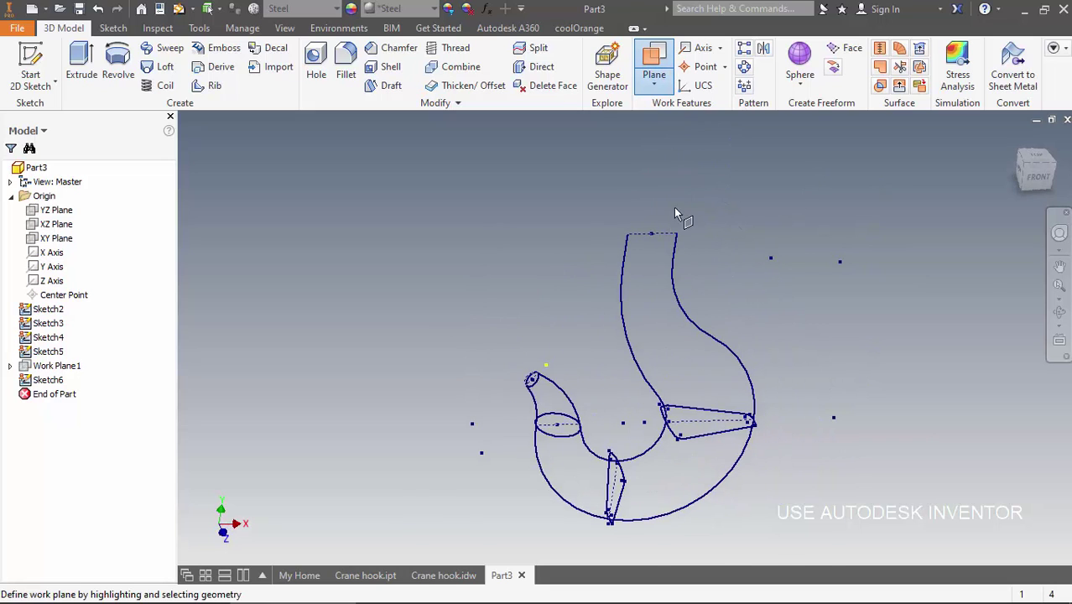
pyautogui.scroll(3, 681, 297)
pyautogui.click(682, 277)
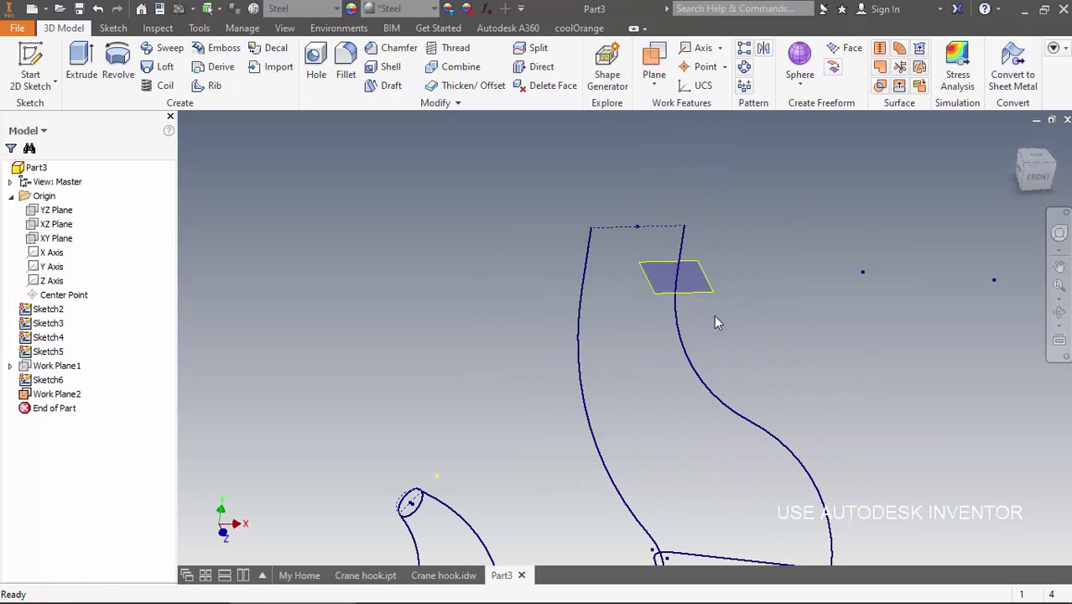
# Start a sketch on the shank's work plane and draw a circle from the projected origin point out to the shank's outer edge
pyautogui.click(721, 281)
pyautogui.press('s')
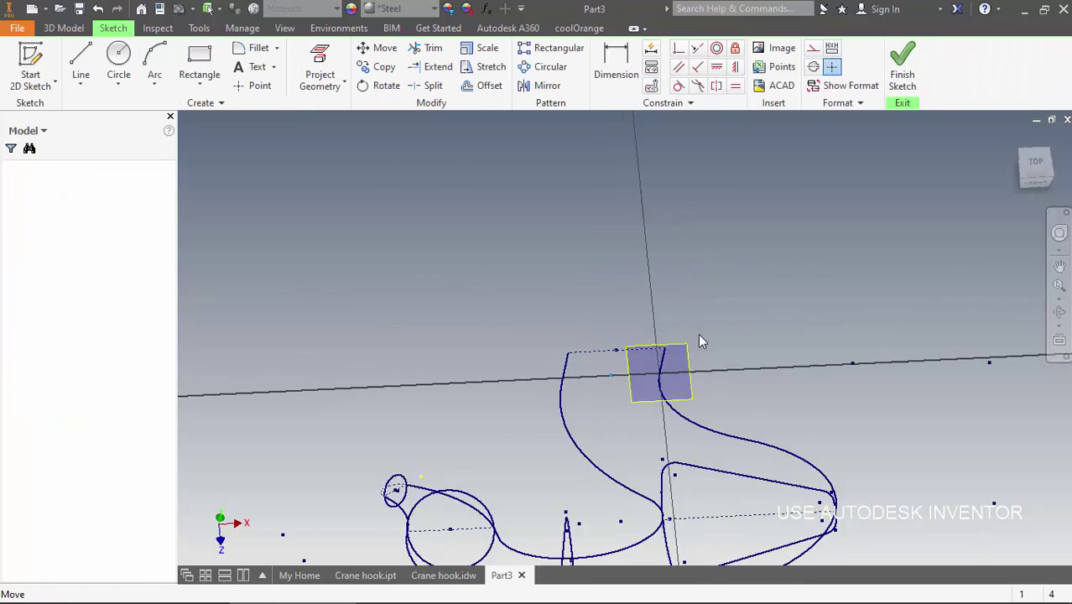
pyautogui.keyDown('shift'); pyautogui.moveTo(663, 373); pyautogui.dragTo(659, 299, button='middle'); pyautogui.keyUp('shift')
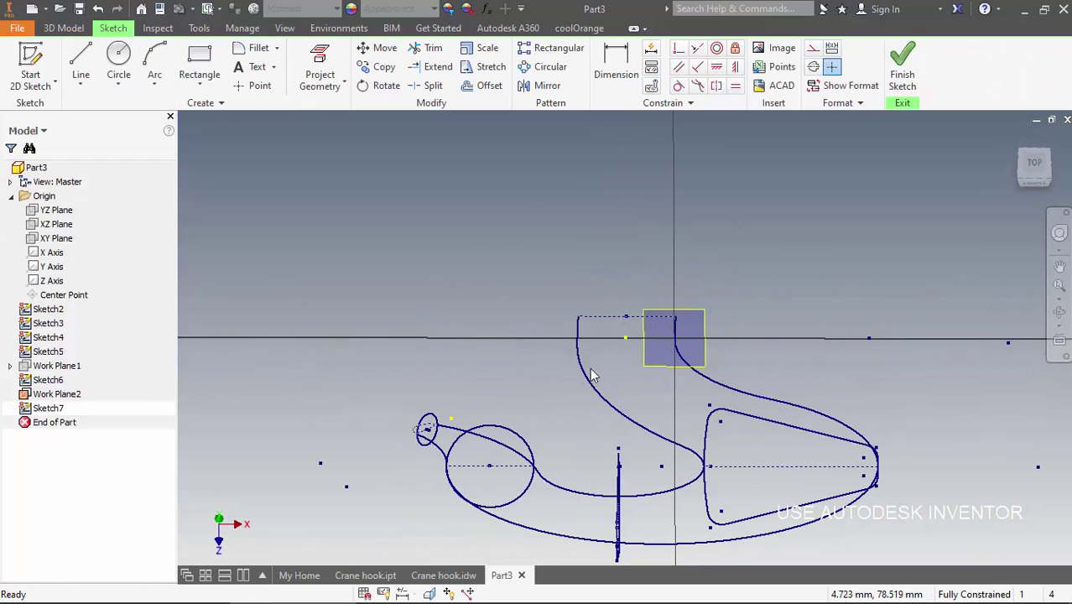
pyautogui.press('c')
pyautogui.scroll(3, 641, 354)
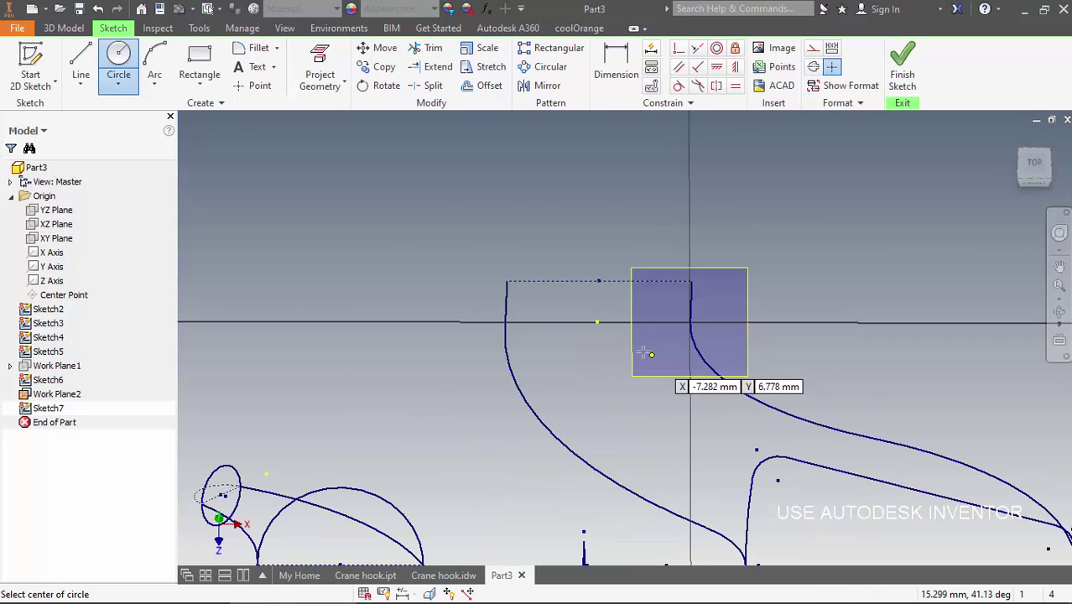
pyautogui.click(596, 321)
pyautogui.click(690, 321)
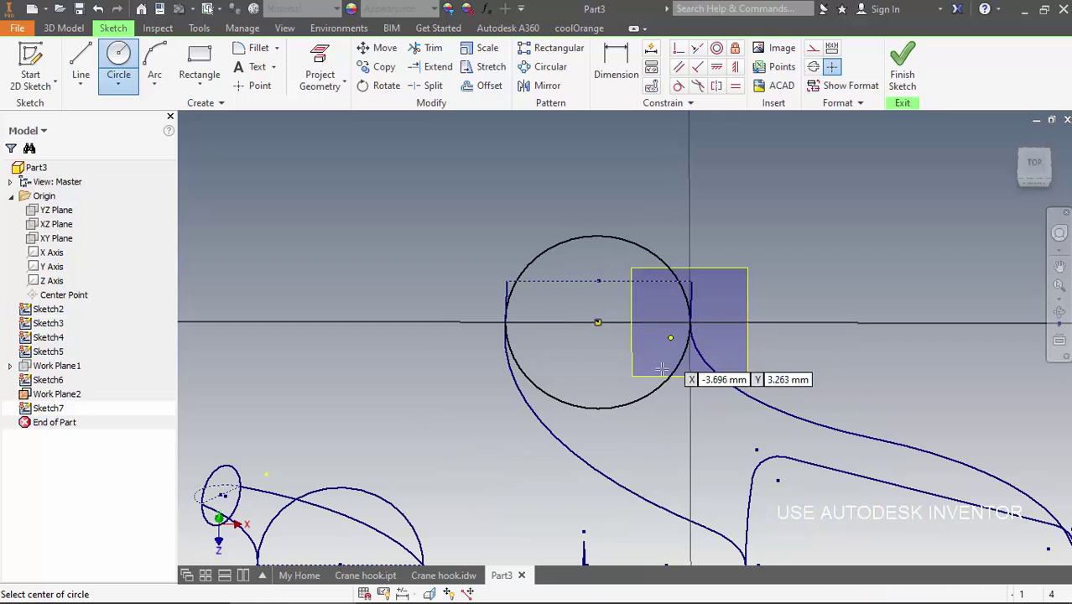
# Project the end point of the shank's outer edge and make the shank circle coincident with it
pyautogui.press('p')
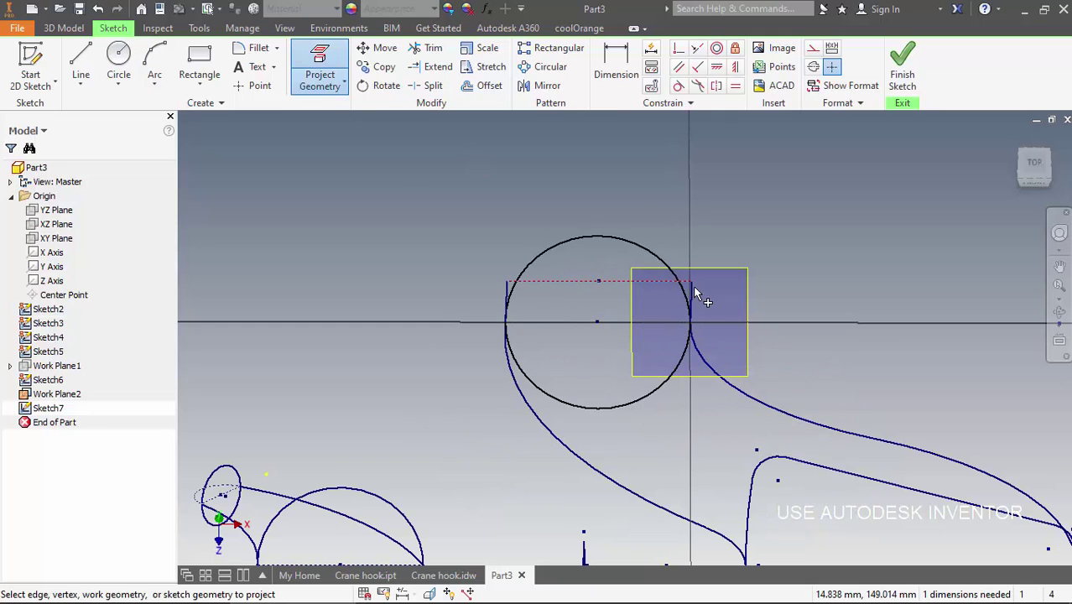
pyautogui.click(678, 48)
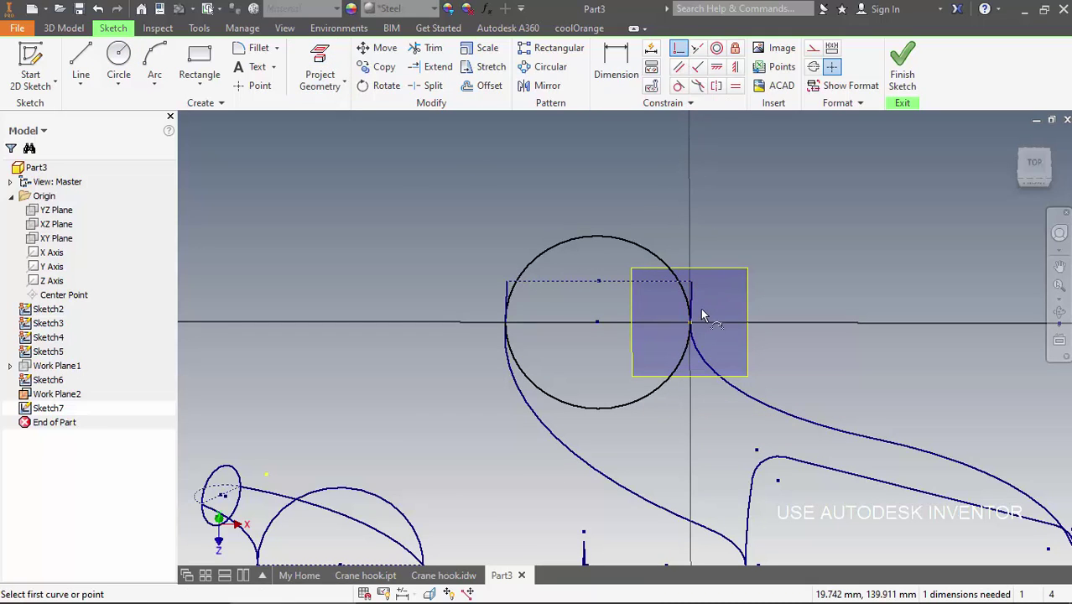
pyautogui.click(691, 327)
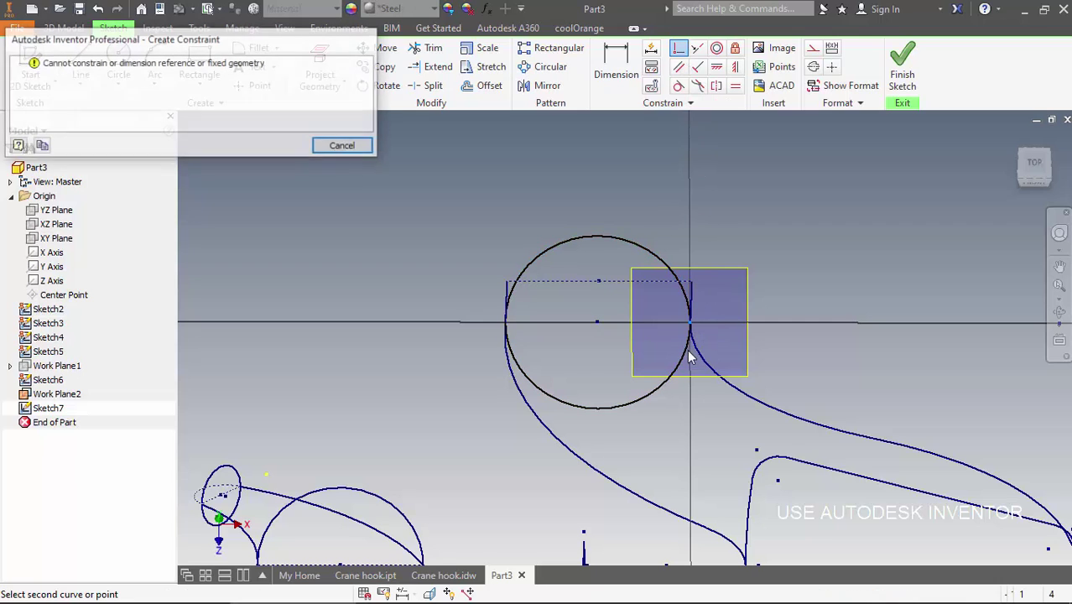
pyautogui.press('Return')
pyautogui.click(690, 328)
pyautogui.click(693, 357)
# Finish the shank circle's sketch and hide its work plane
pyautogui.click(902, 67)
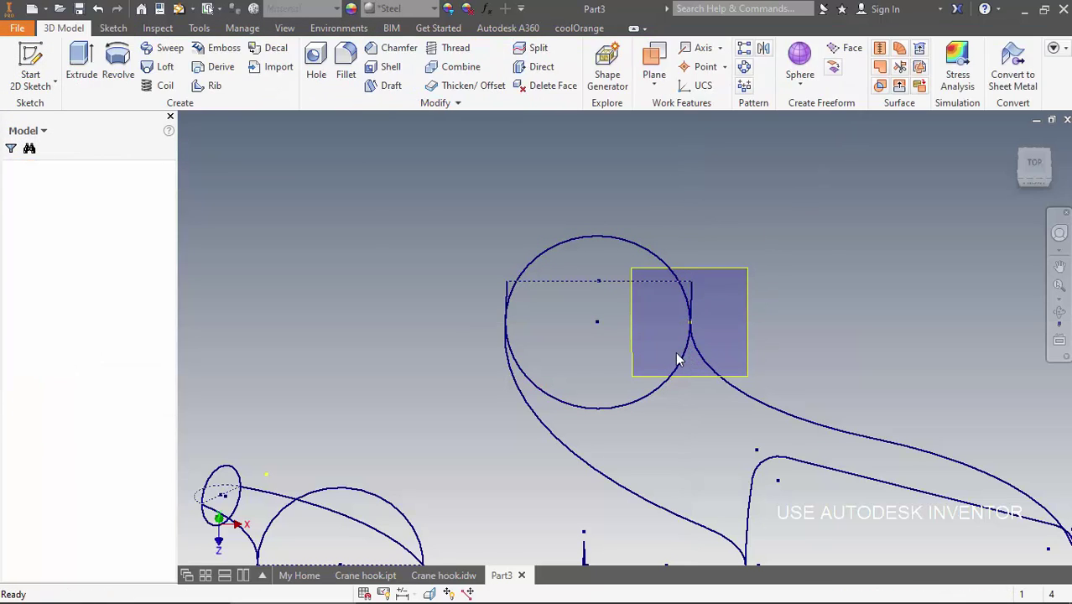
pyautogui.click(752, 375)
pyautogui.rightClick(753, 371)
pyautogui.click(762, 329)
pyautogui.press('F4')
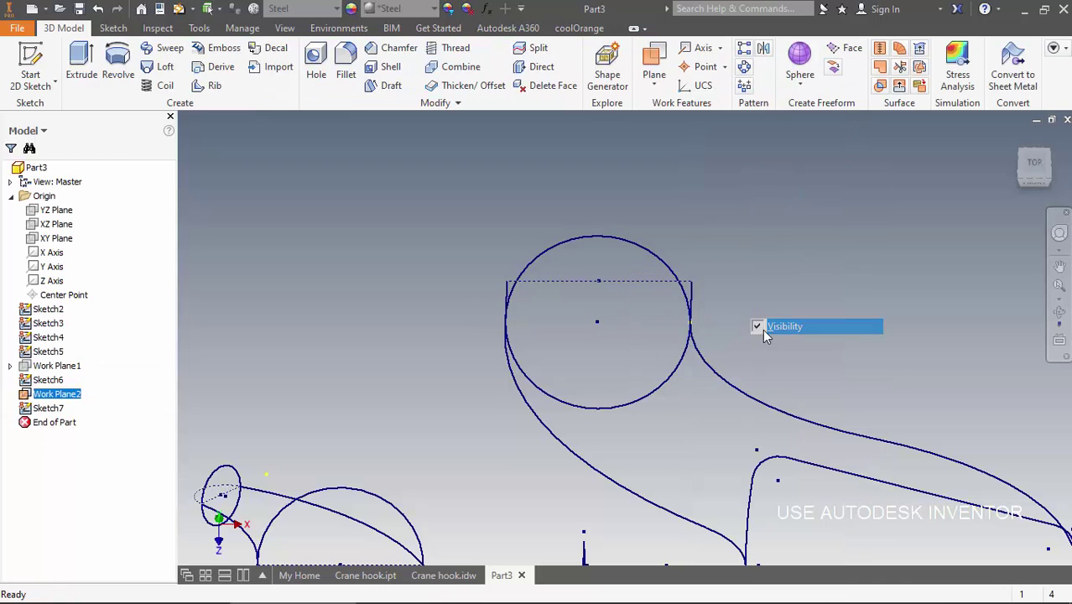
# Create a work plane perpendicular to the shank's straight outer edge at its upper end and start a sketch on it
pyautogui.moveTo(660, 382); pyautogui.dragTo(675, 305)
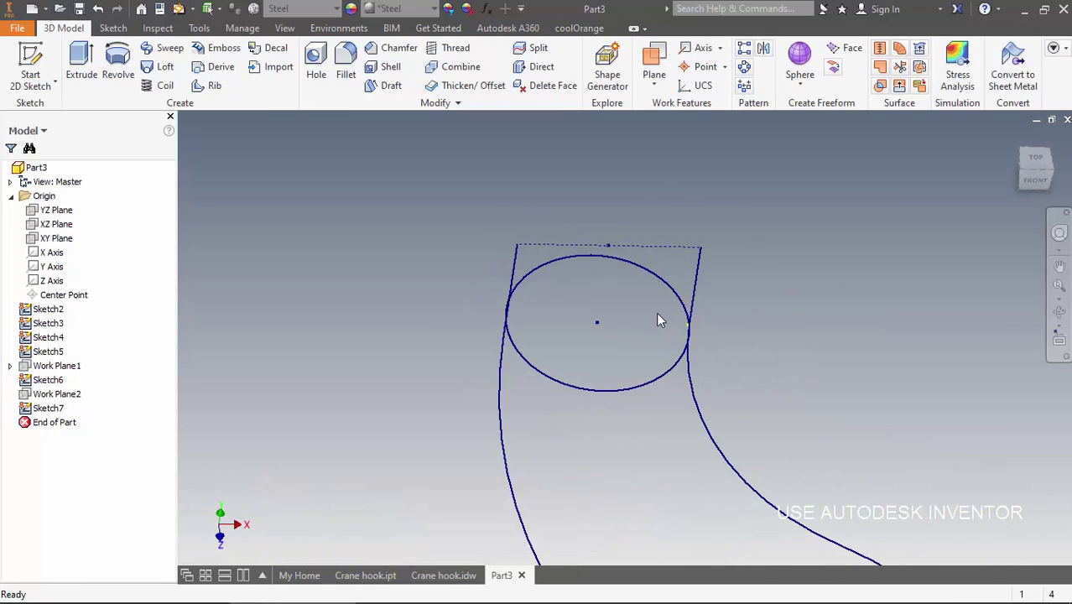
pyautogui.scroll(5, 598, 180)
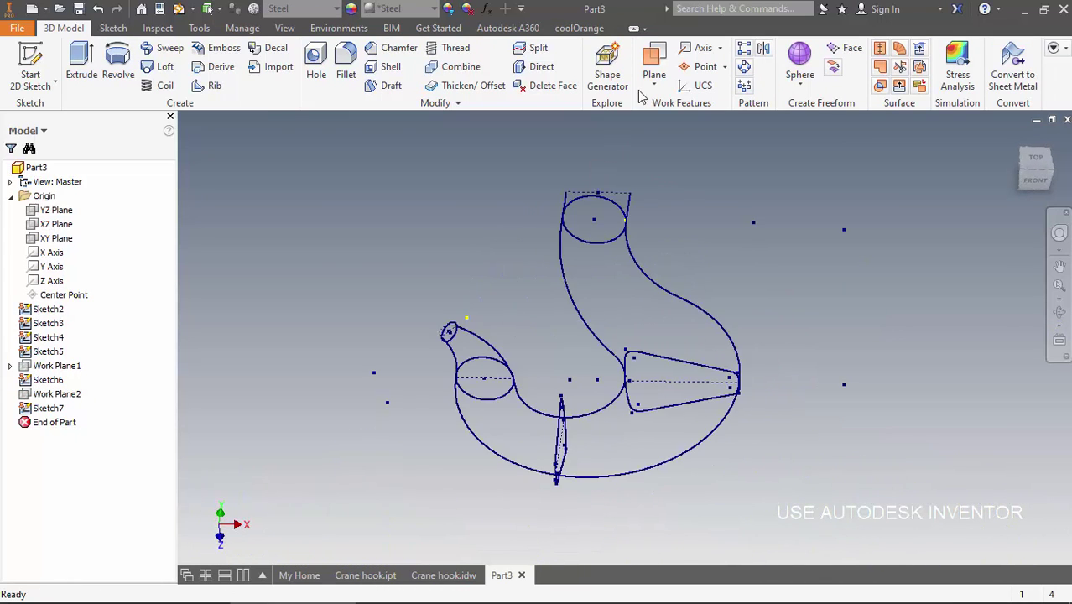
pyautogui.click(666, 52)
pyautogui.scroll(-3, 632, 195)
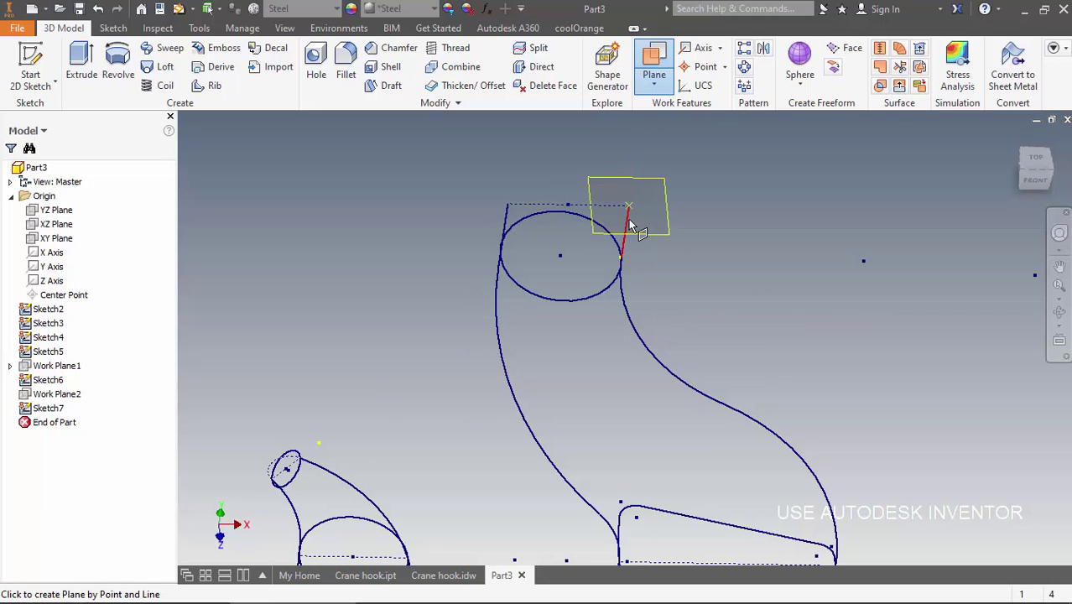
pyautogui.click(629, 225)
pyautogui.click(651, 233)
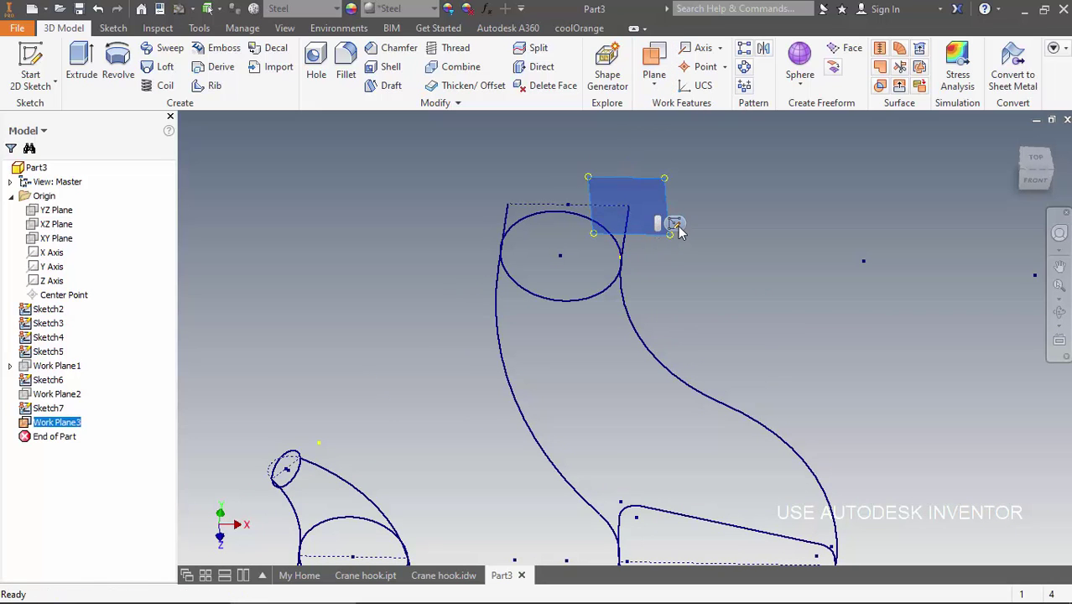
pyautogui.click(677, 227)
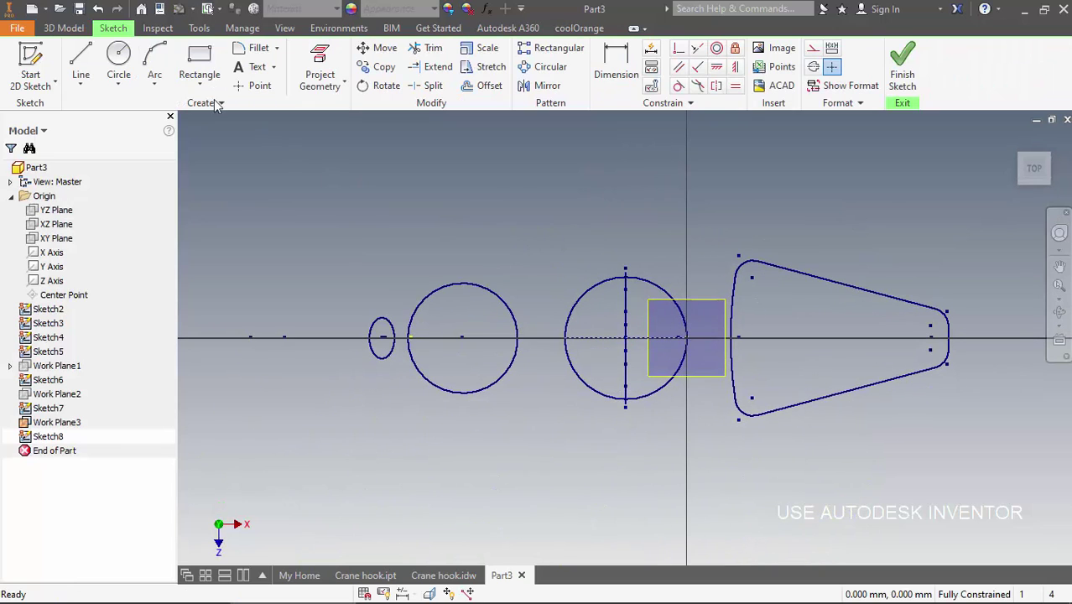
# Draw a circle centred on the midpoint of the dashed line across the top of the shank
pyautogui.click(118, 62)
pyautogui.click(646, 337)
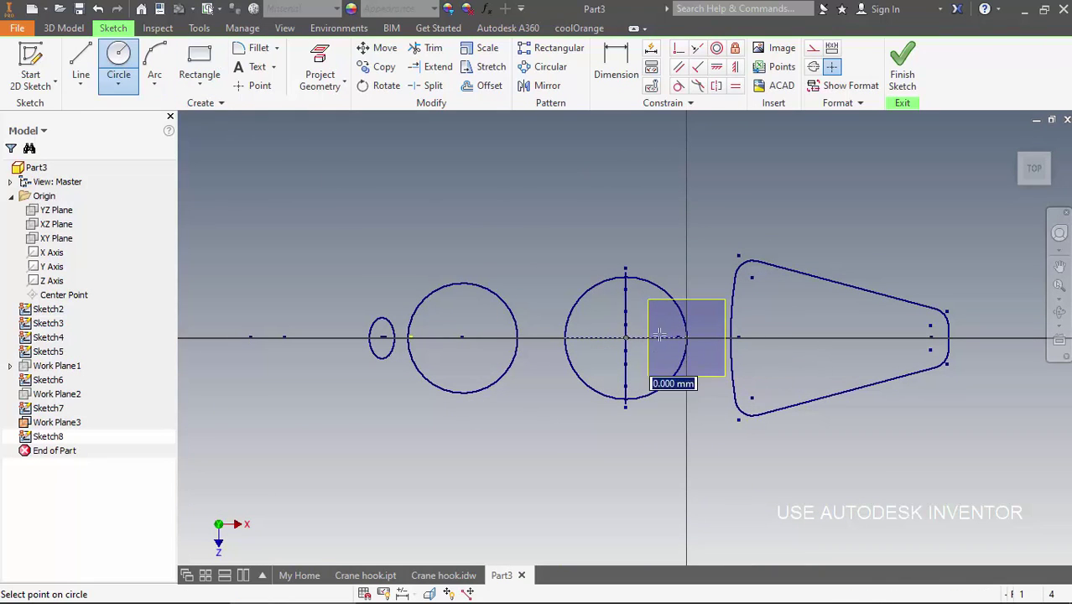
pyautogui.keyDown('shift'); pyautogui.moveTo(655, 318); pyautogui.dragTo(656, 239, button='middle'); pyautogui.keyUp('shift')
pyautogui.scroll(-5, 668, 327)
pyautogui.click(673, 356)
# Project the upper end of the shank's outer edge and make the top circle coincident with it
pyautogui.scroll(-5, 672, 355)
pyautogui.moveTo(673, 356)
pyautogui.keyDown('shift'); pyautogui.mouseDown(button='middle')
pyautogui.moveTo(671, 306)
pyautogui.moveTo(704, 293)
pyautogui.mouseUp(button='middle'); pyautogui.keyUp('shift')
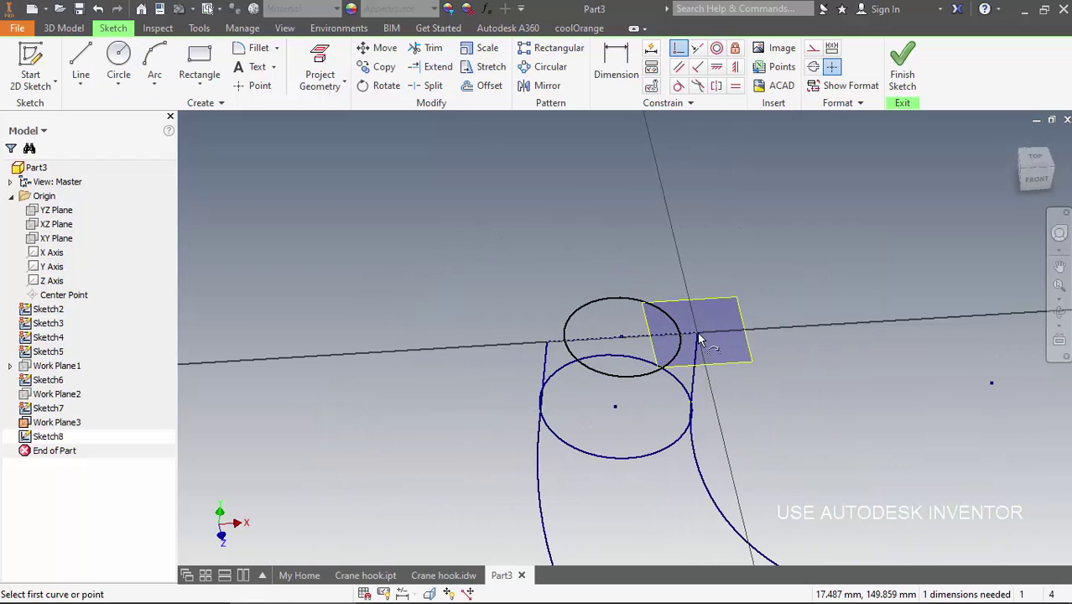
pyautogui.click(319, 68)
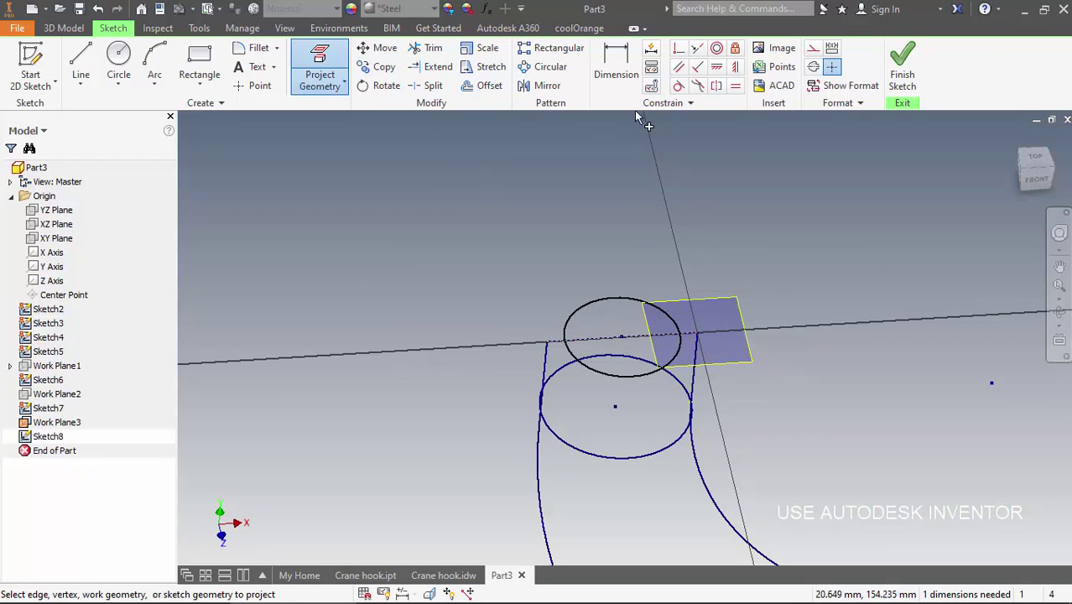
pyautogui.click(678, 48)
pyautogui.click(676, 329)
# Finish the top circle's sketch and hide the work plane at the shank's upper end
pyautogui.click(903, 68)
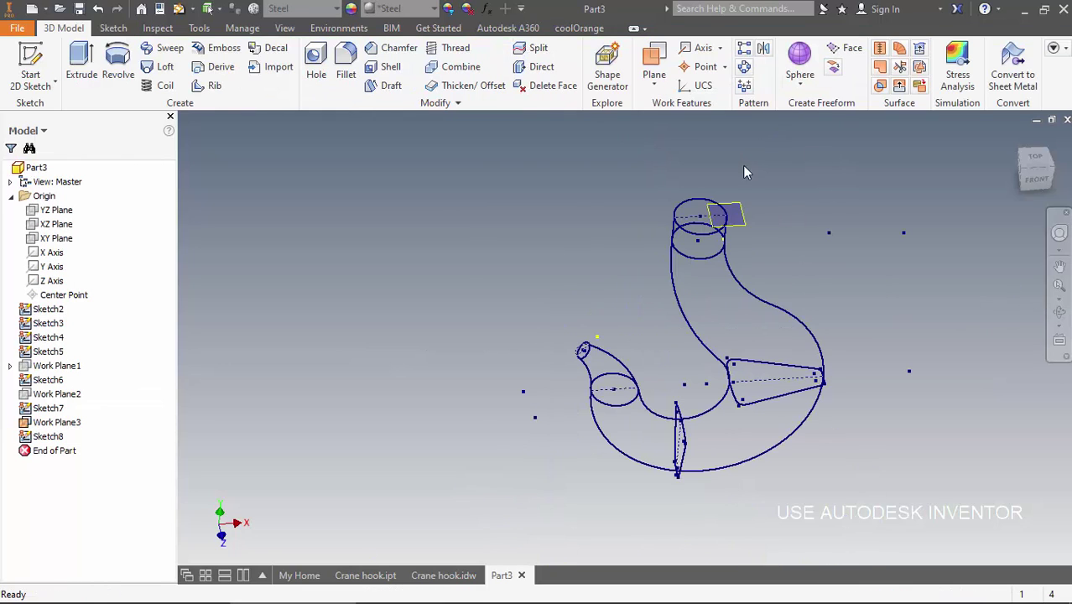
pyautogui.rightClick(745, 220)
pyautogui.click(797, 328)
pyautogui.press('F4')
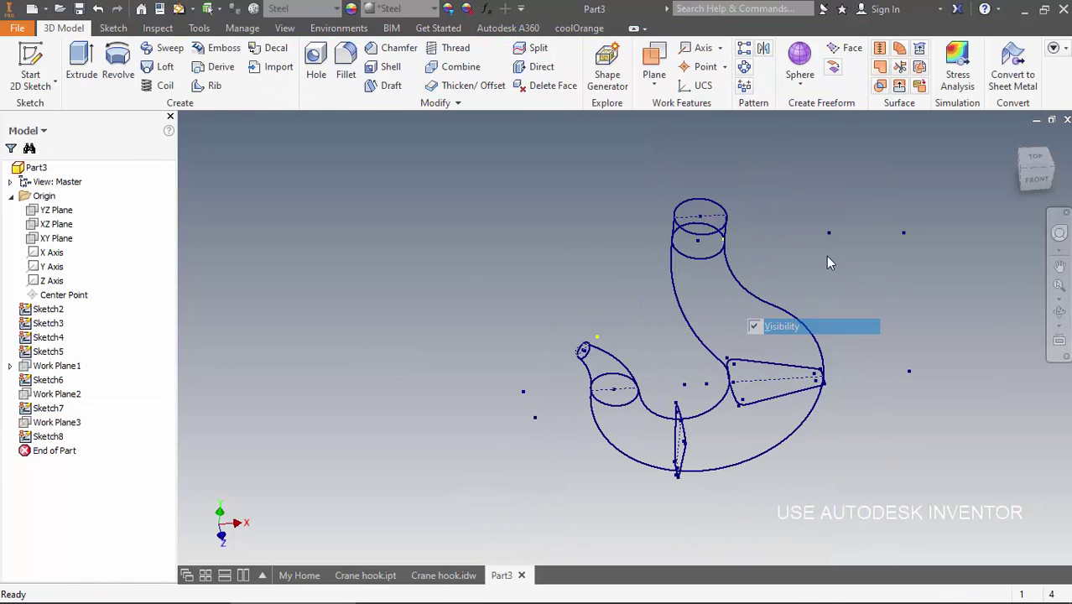
# Examine the arrangement of the cross-section sketches along the hook profile from the shank to the tip
pyautogui.moveTo(719, 365); pyautogui.dragTo(677, 245)
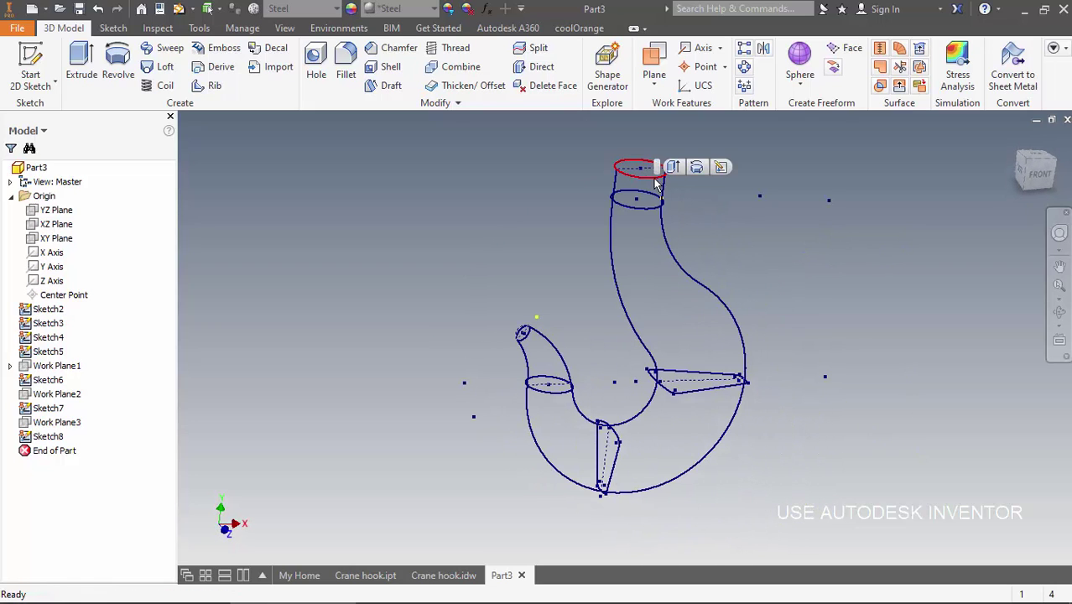
pyautogui.click(656, 210)
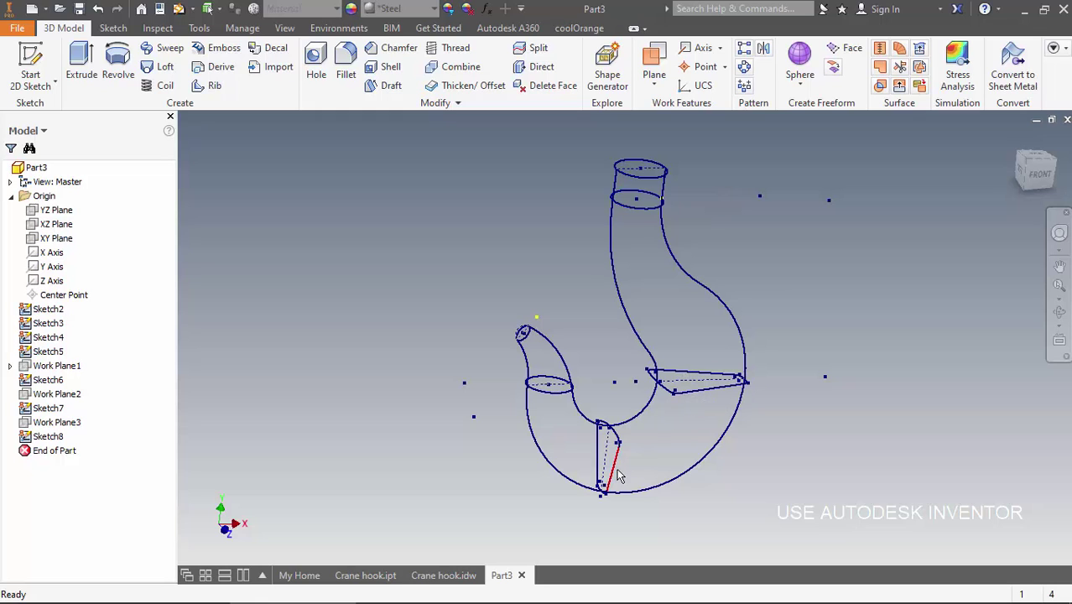
pyautogui.moveTo(713, 463)
pyautogui.keyDown('shift'); pyautogui.mouseDown(button='middle')
pyautogui.moveTo(629, 342)
pyautogui.moveTo(541, 414)
pyautogui.moveTo(585, 384)
pyautogui.moveTo(594, 422)
pyautogui.moveTo(663, 476)
pyautogui.mouseUp(button='middle'); pyautogui.keyUp('shift')
pyautogui.moveTo(640, 535); pyautogui.dragTo(607, 310)
pyautogui.moveTo(607, 311); pyautogui.dragTo(606, 332, button='middle')
pyautogui.keyDown('shift'); pyautogui.moveTo(607, 332); pyautogui.dragTo(607, 295, button='middle'); pyautogui.keyUp('shift')
pyautogui.moveTo(759, 268); pyautogui.dragTo(743, 276, button='middle')
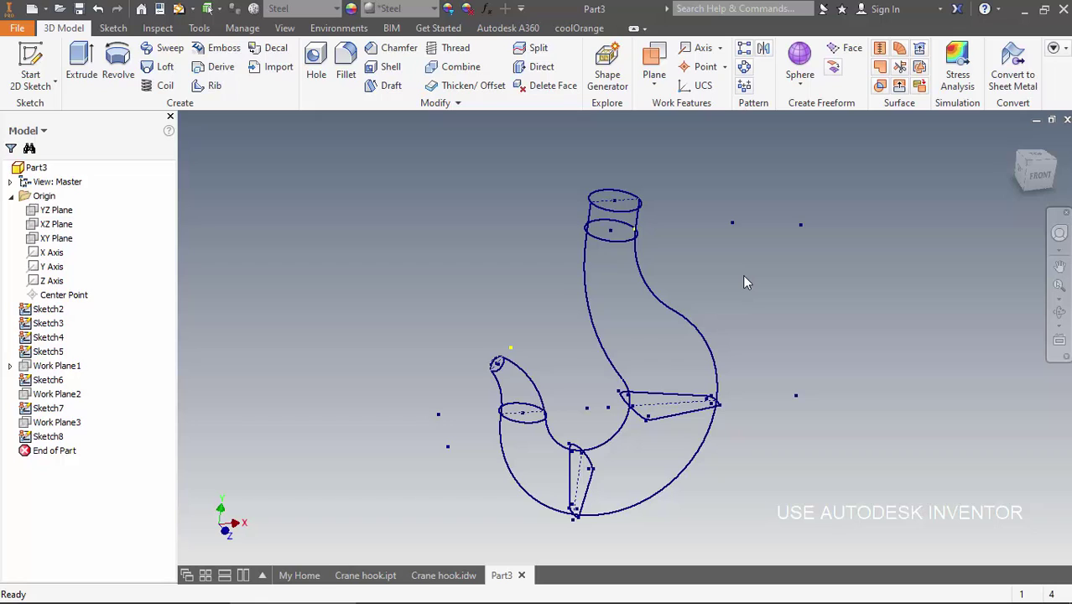
# Start a solid loft and add all six cross-sections in order from the shank's top circle to the tip circle
pyautogui.click(165, 68)
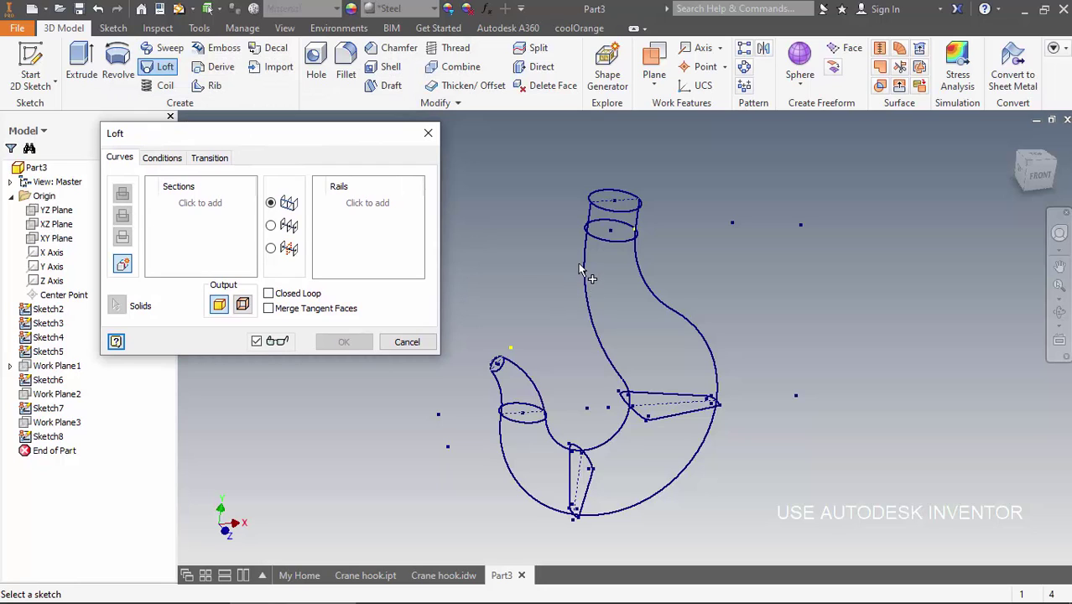
pyautogui.click(620, 209)
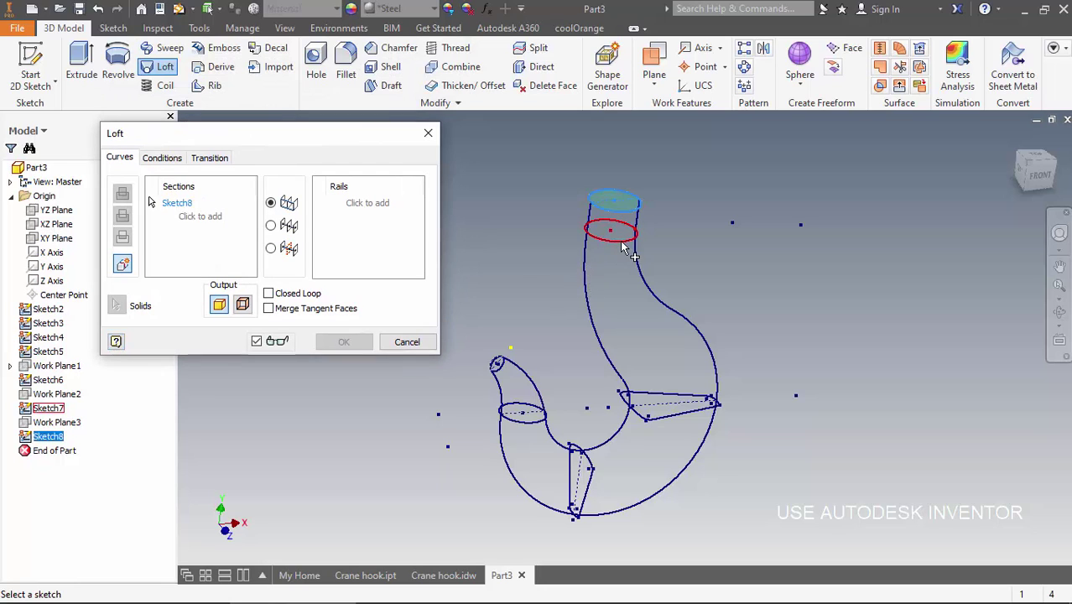
pyautogui.click(629, 243)
pyautogui.click(651, 391)
pyautogui.click(573, 453)
pyautogui.click(538, 422)
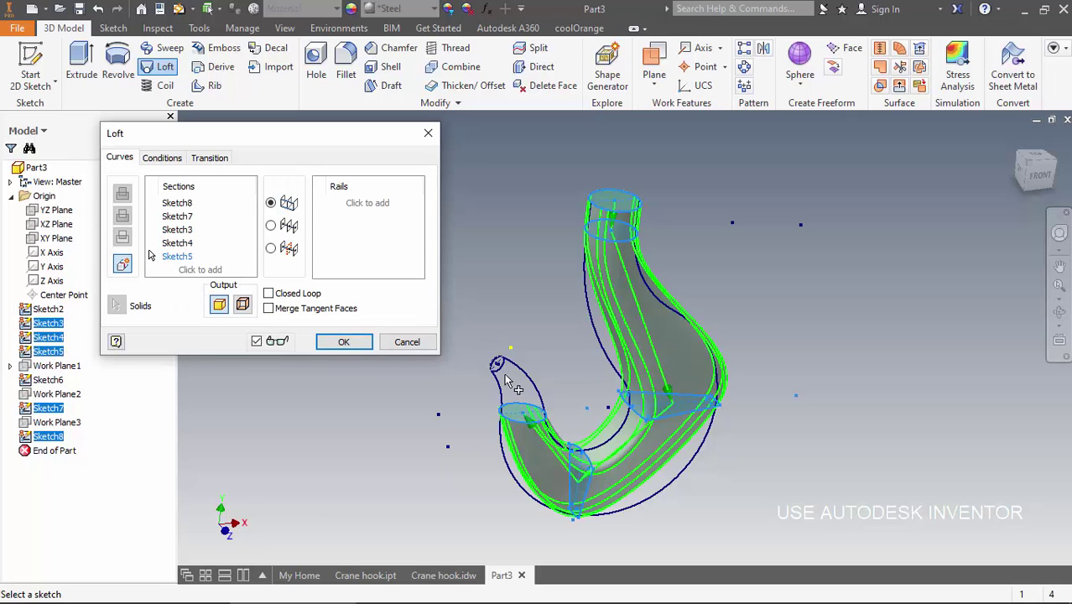
pyautogui.click(499, 367)
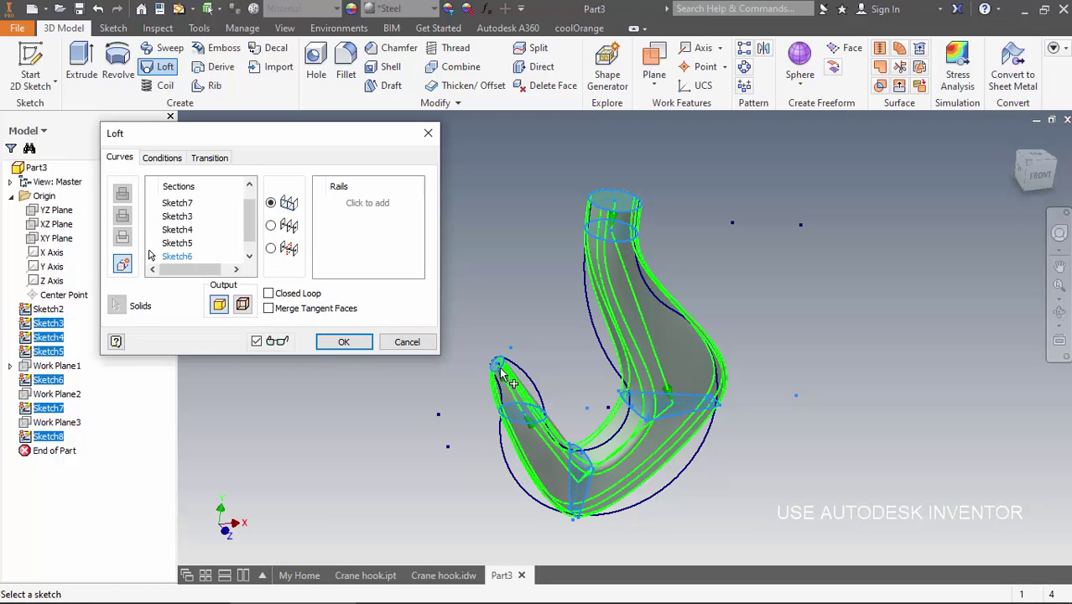
# Add the hook profile's outer and inner curves from Sketch2 as the loft's rails
pyautogui.click(1037, 174)
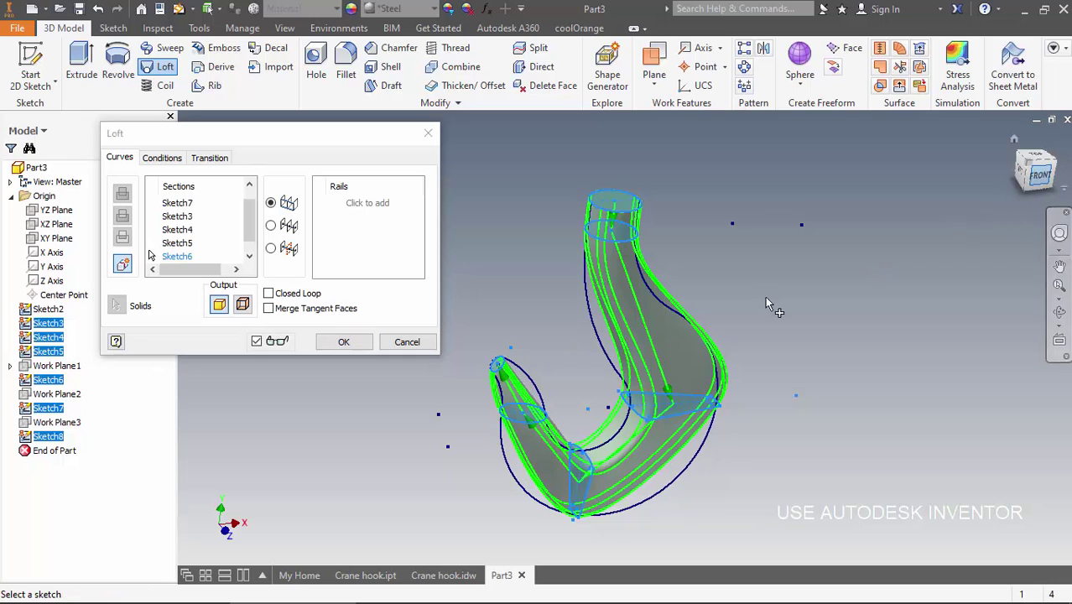
pyautogui.moveTo(669, 352)
pyautogui.mouseDown(button='middle')
pyautogui.moveTo(718, 327)
pyautogui.moveTo(649, 357)
pyautogui.mouseUp(button='middle')
pyautogui.scroll(-4, 667, 342)
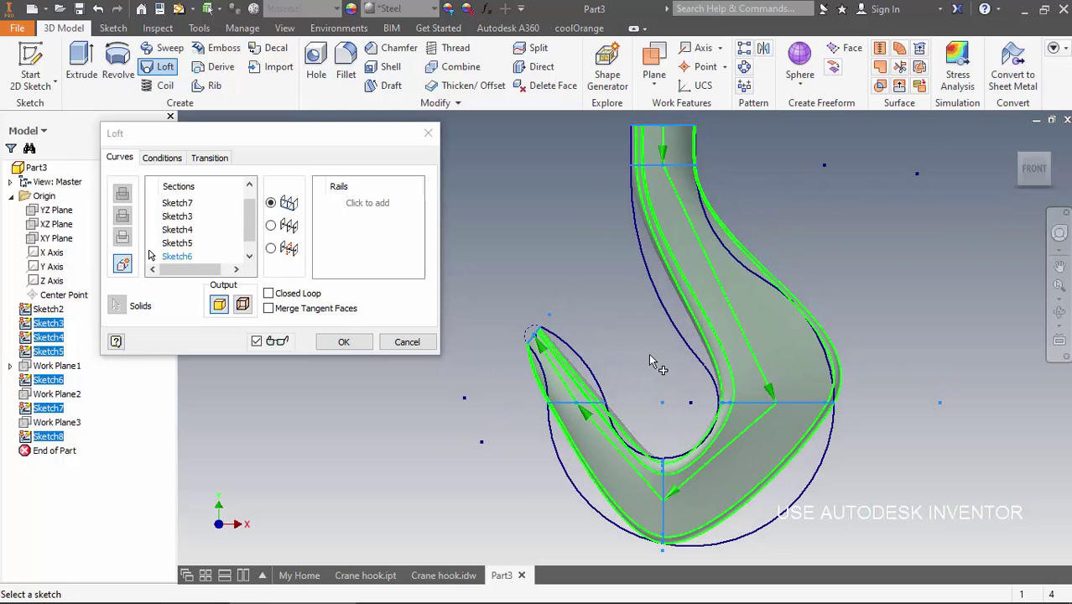
pyautogui.click(375, 216)
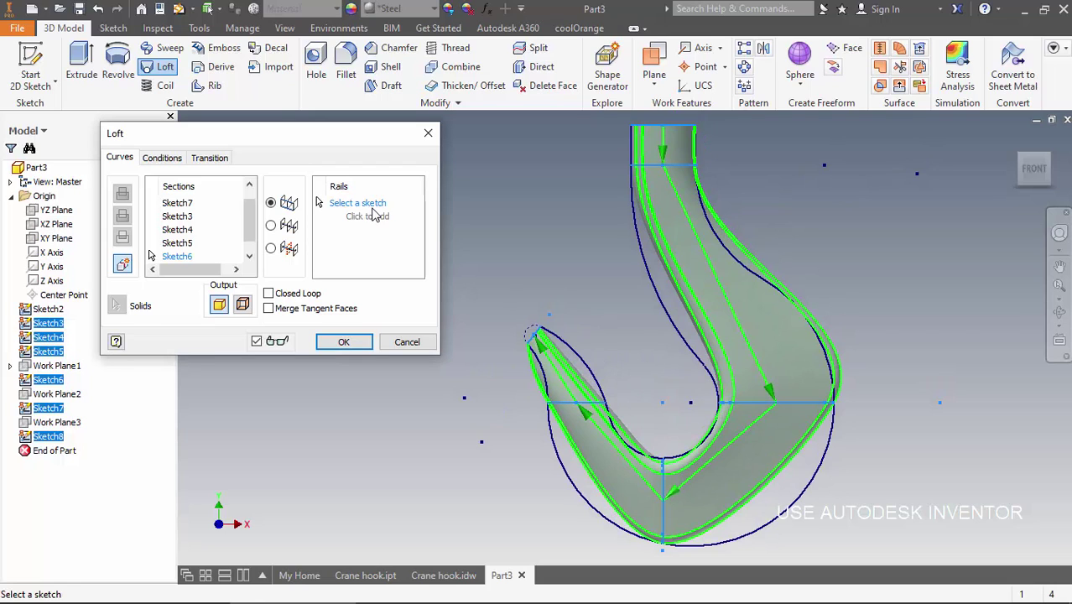
pyautogui.click(752, 279)
pyautogui.click(678, 336)
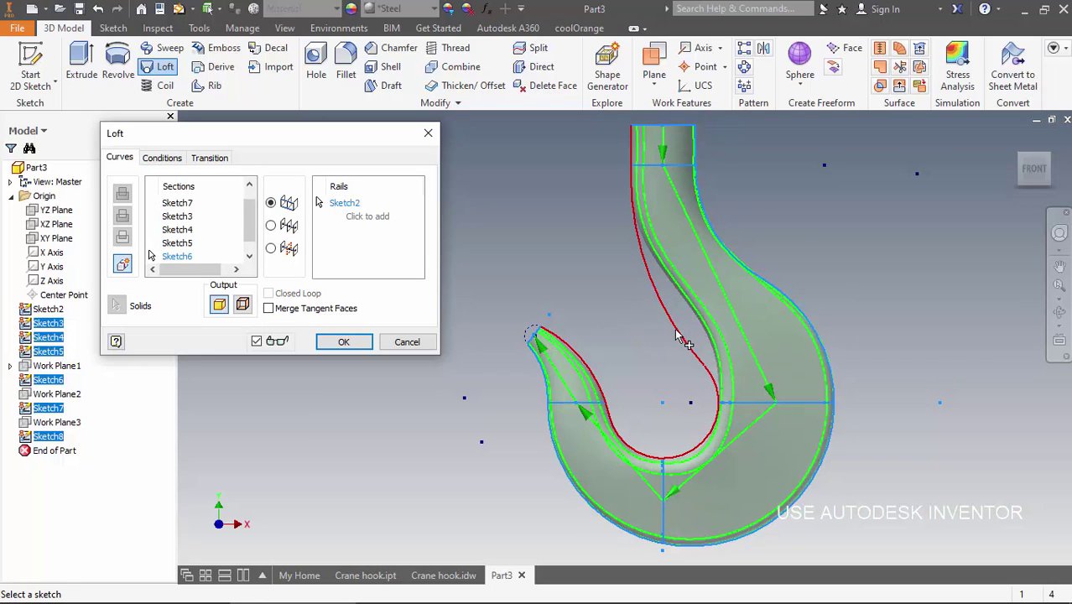
# Inspect the loft preview along both rails from the tip around the bend to the shank
pyautogui.scroll(2, 534, 359)
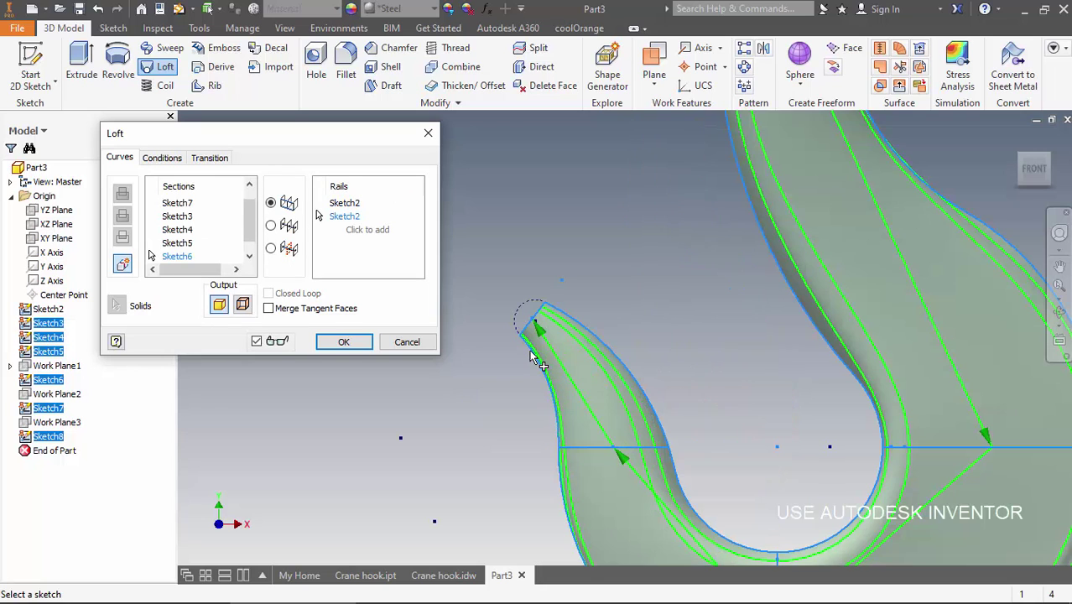
pyautogui.scroll(2, 551, 355)
pyautogui.scroll(-3, 537, 269)
pyautogui.moveTo(634, 365); pyautogui.dragTo(584, 215, button='middle')
pyautogui.moveTo(665, 389); pyautogui.dragTo(633, 307, button='middle')
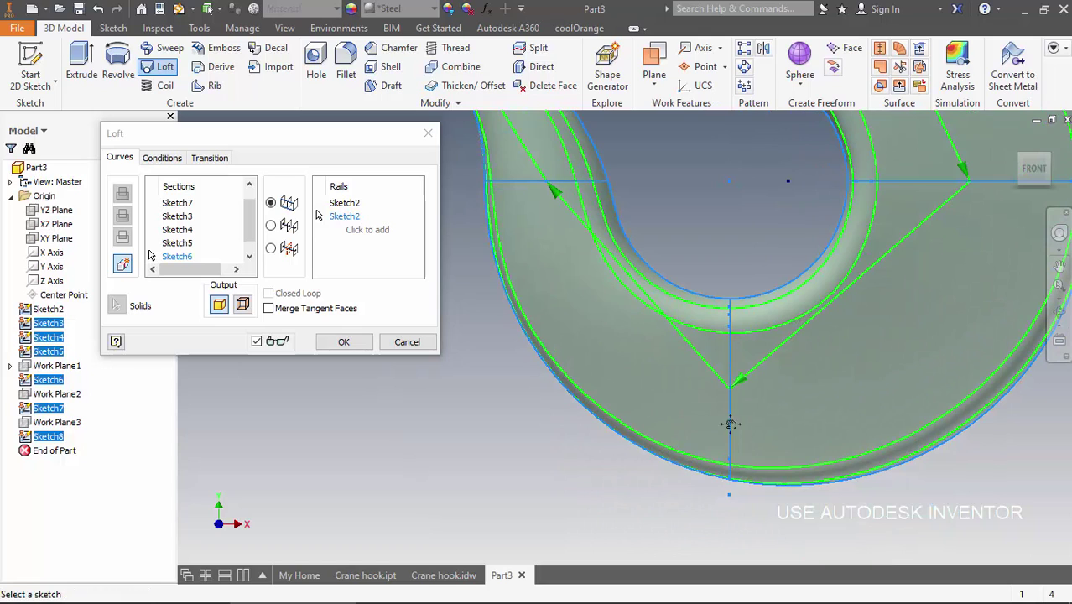
pyautogui.moveTo(737, 426); pyautogui.dragTo(613, 446, button='middle')
pyautogui.moveTo(916, 434); pyautogui.dragTo(826, 520, button='middle')
pyautogui.moveTo(841, 261); pyautogui.dragTo(920, 439, button='middle')
pyautogui.moveTo(777, 249); pyautogui.dragTo(797, 172, button='middle')
pyautogui.moveTo(811, 241); pyautogui.dragTo(798, 179, button='middle')
pyautogui.scroll(-3, 797, 297)
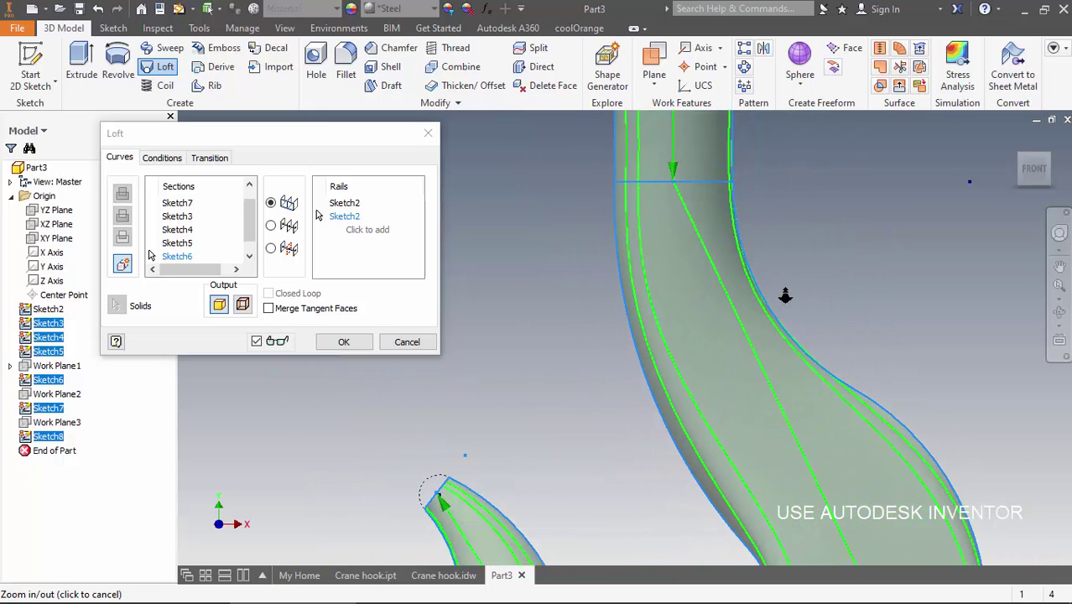
pyautogui.moveTo(795, 444); pyautogui.dragTo(731, 341, button='middle')
pyautogui.scroll(-3, 786, 339)
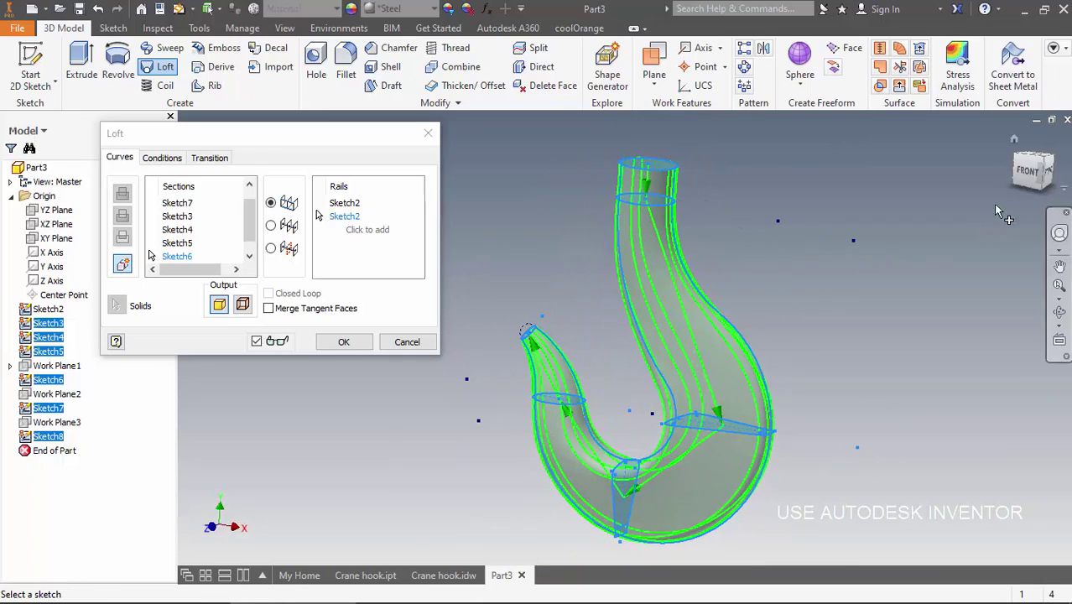
pyautogui.click(1031, 174)
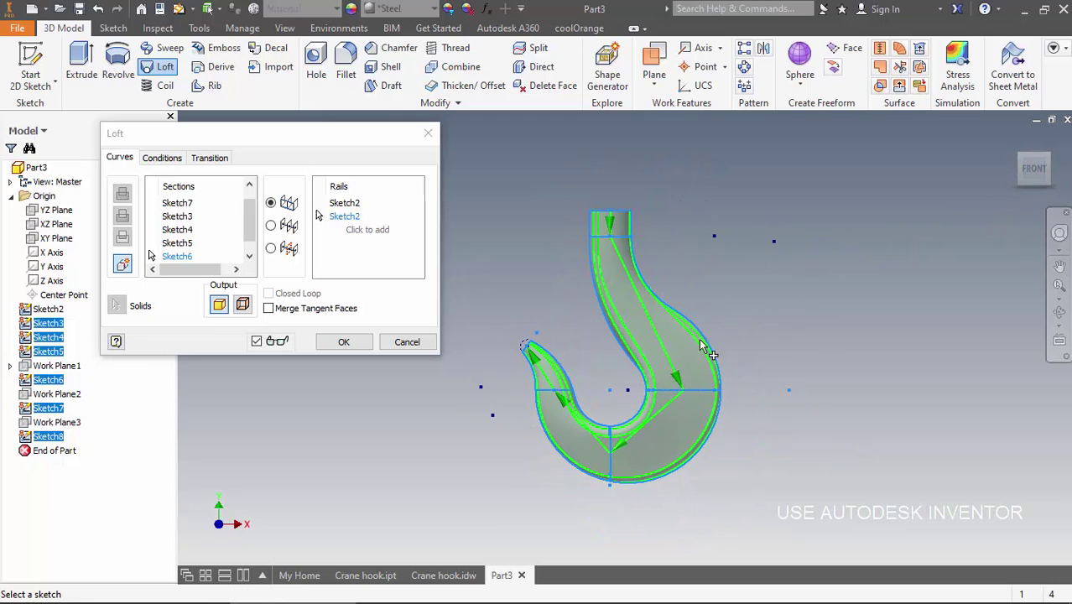
pyautogui.scroll(-4, 661, 343)
pyautogui.moveTo(703, 354); pyautogui.dragTo(762, 335, button='middle')
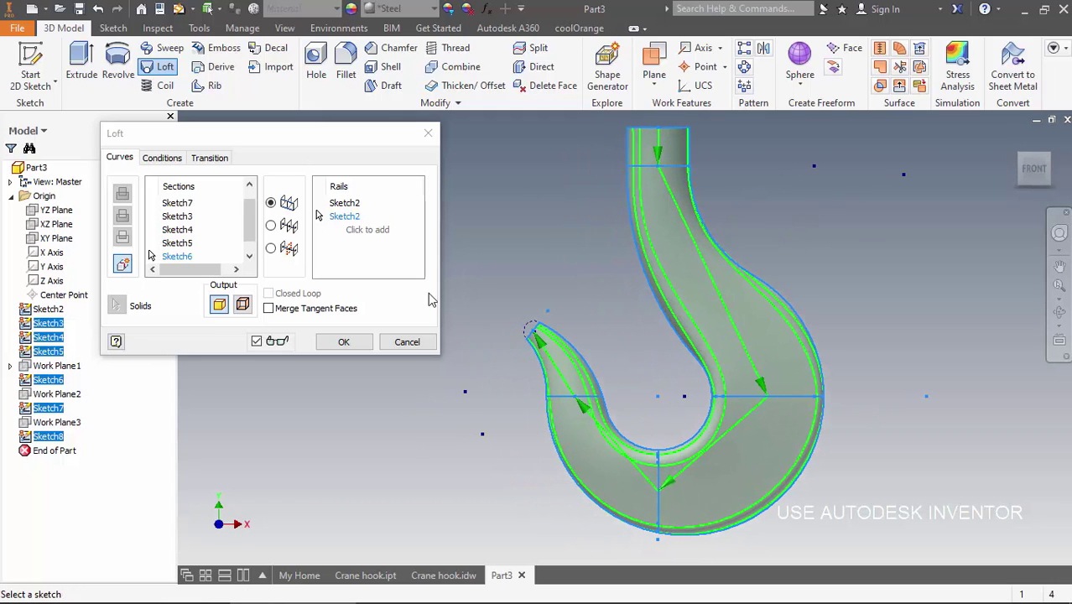
# Turn on Merge Tangent Faces for the loft and check the smoothed preview around the hook's neck
pyautogui.click(268, 308)
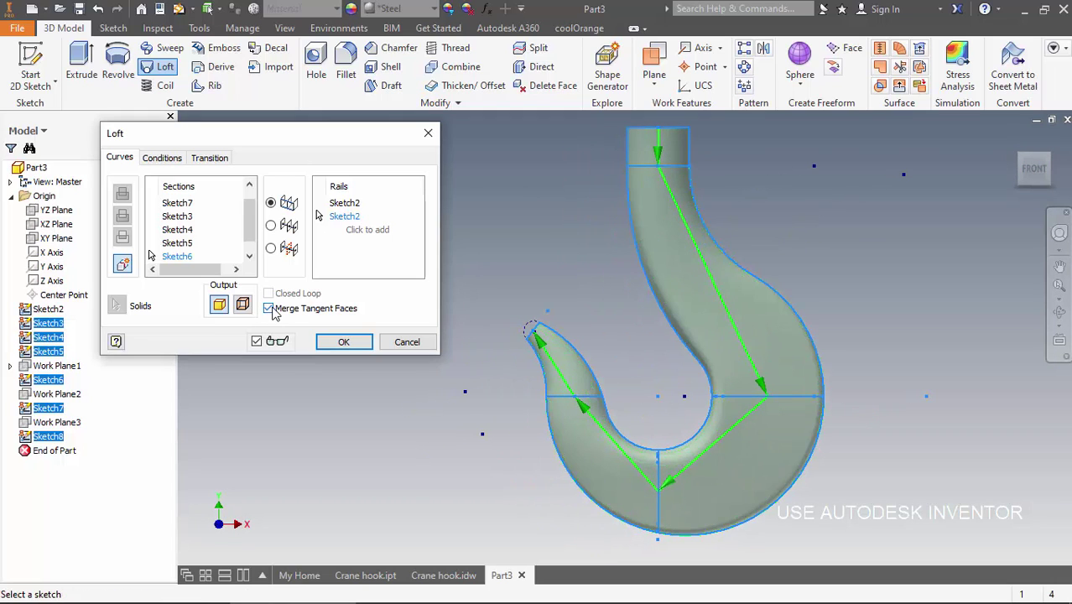
pyautogui.scroll(3, 696, 165)
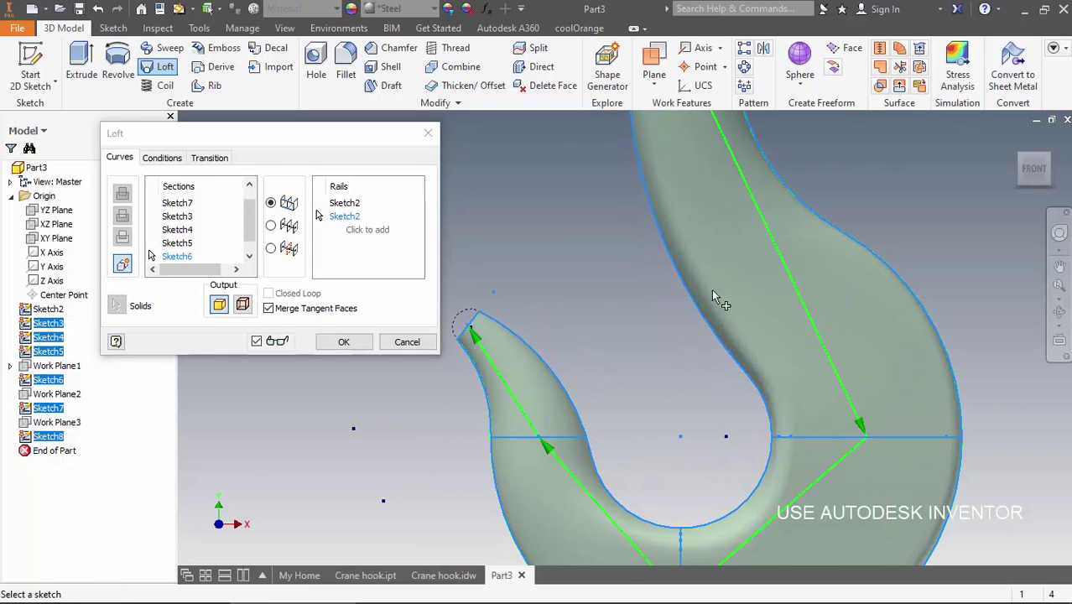
pyautogui.scroll(1, 701, 268)
pyautogui.moveTo(834, 216); pyautogui.dragTo(739, 216, button='middle')
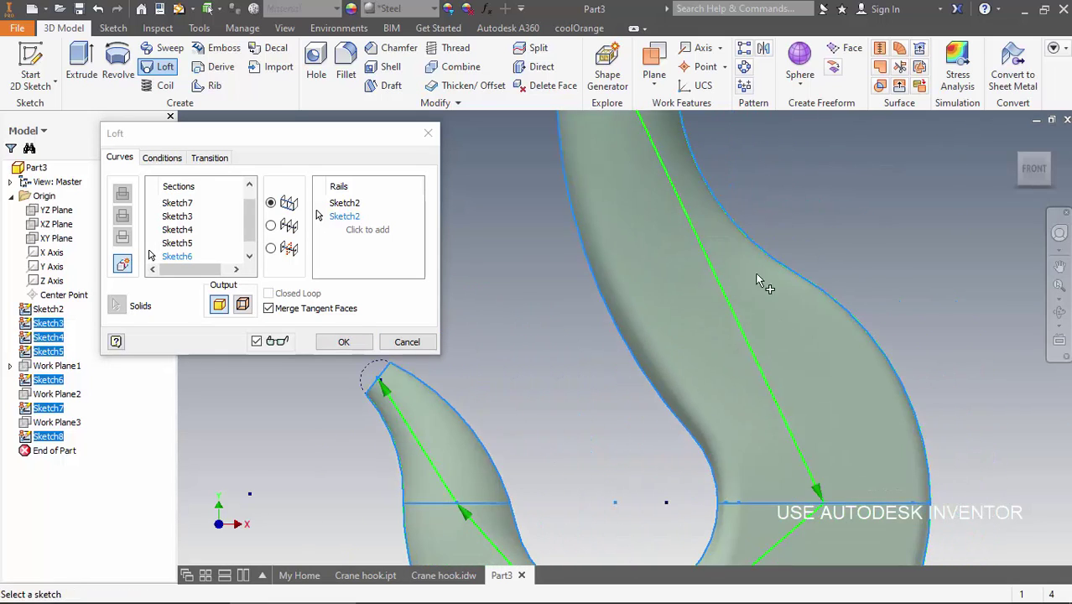
# Examine the loft preview around the hook's bend, up to the tip and over the whole profile
pyautogui.moveTo(793, 351); pyautogui.dragTo(768, 239, button='middle')
pyautogui.moveTo(797, 316); pyautogui.dragTo(873, 241, button='middle')
pyautogui.moveTo(761, 418); pyautogui.dragTo(823, 296, button='middle')
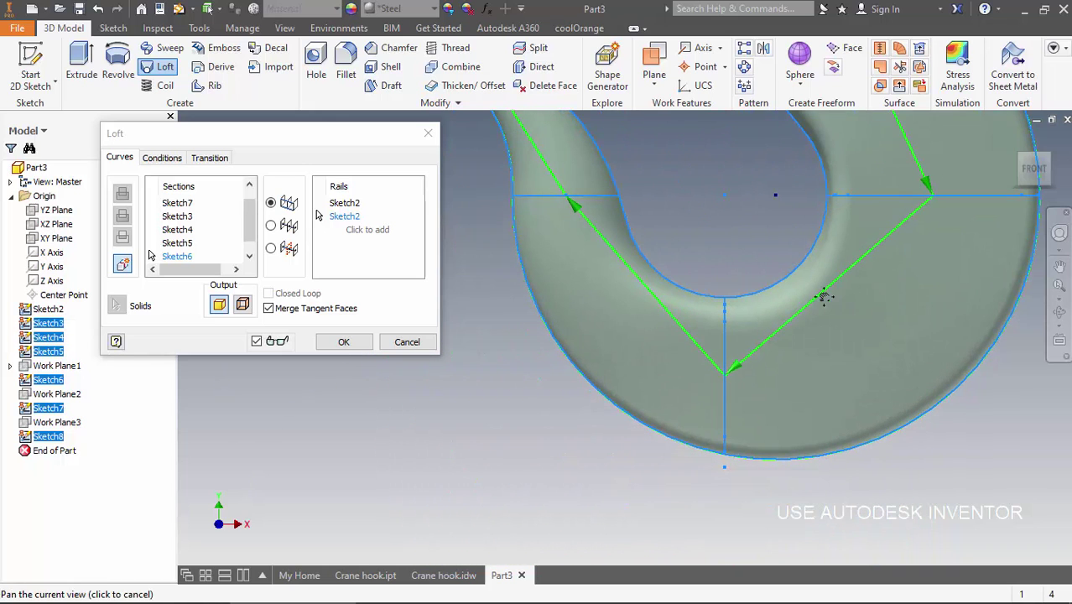
pyautogui.moveTo(693, 220); pyautogui.dragTo(728, 351, button='middle')
pyautogui.moveTo(677, 311); pyautogui.dragTo(663, 362, button='middle')
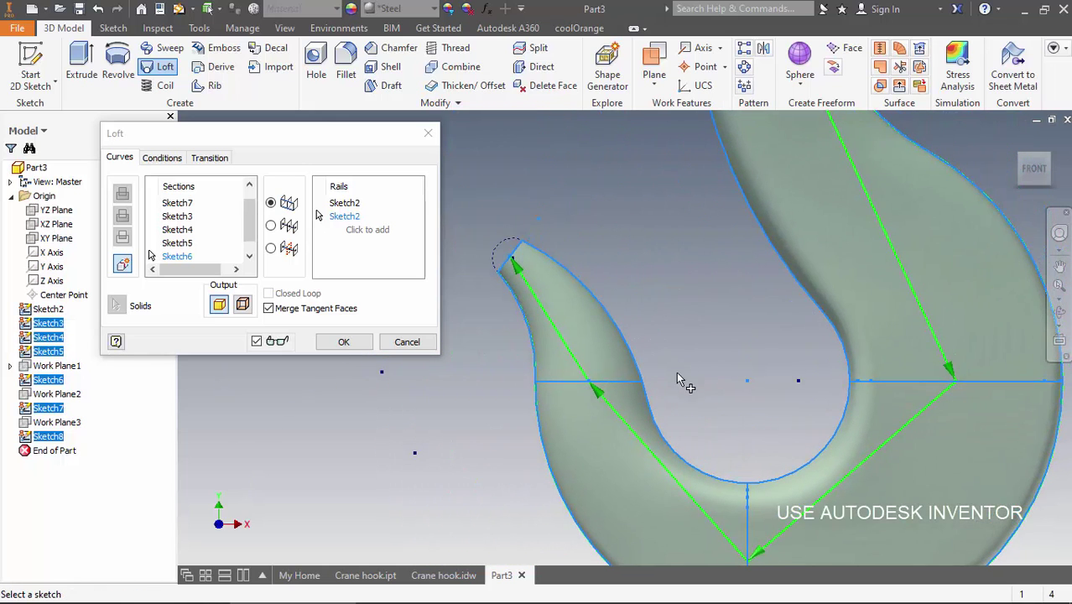
pyautogui.scroll(2, 678, 329)
pyautogui.moveTo(682, 316); pyautogui.dragTo(679, 356, button='middle')
pyautogui.scroll(-1, 678, 360)
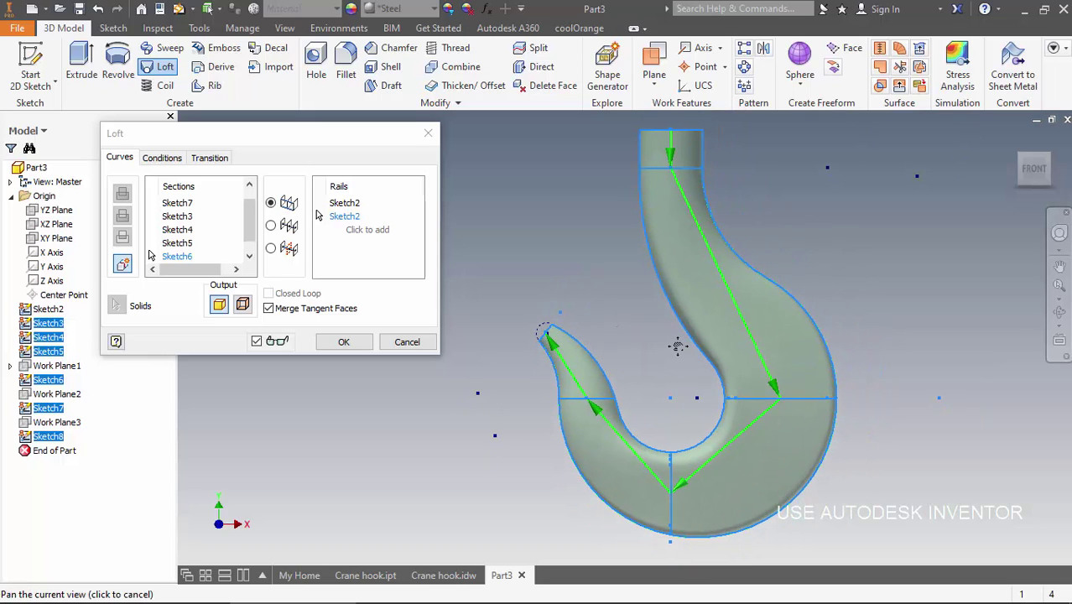
# Create the loft and inspect the solid hook body from the front, back and an angle
pyautogui.click(343, 341)
pyautogui.scroll(-1, 617, 361)
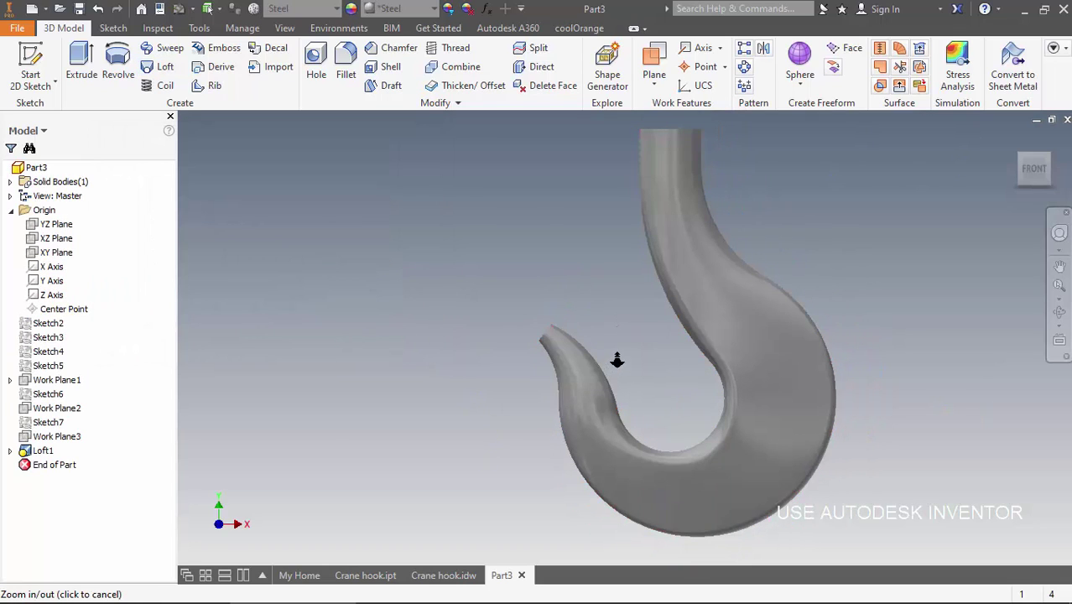
pyautogui.keyDown('shift'); pyautogui.moveTo(625, 351); pyautogui.dragTo(597, 304, button='middle'); pyautogui.keyUp('shift')
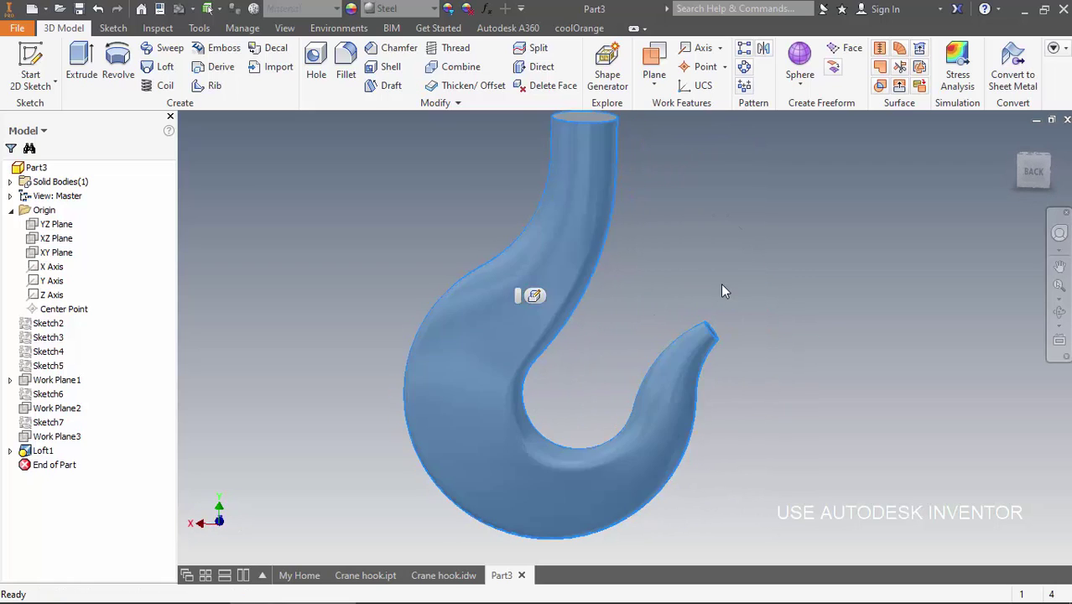
pyautogui.keyDown('shift'); pyautogui.moveTo(663, 320); pyautogui.dragTo(701, 388, button='middle'); pyautogui.keyUp('shift')
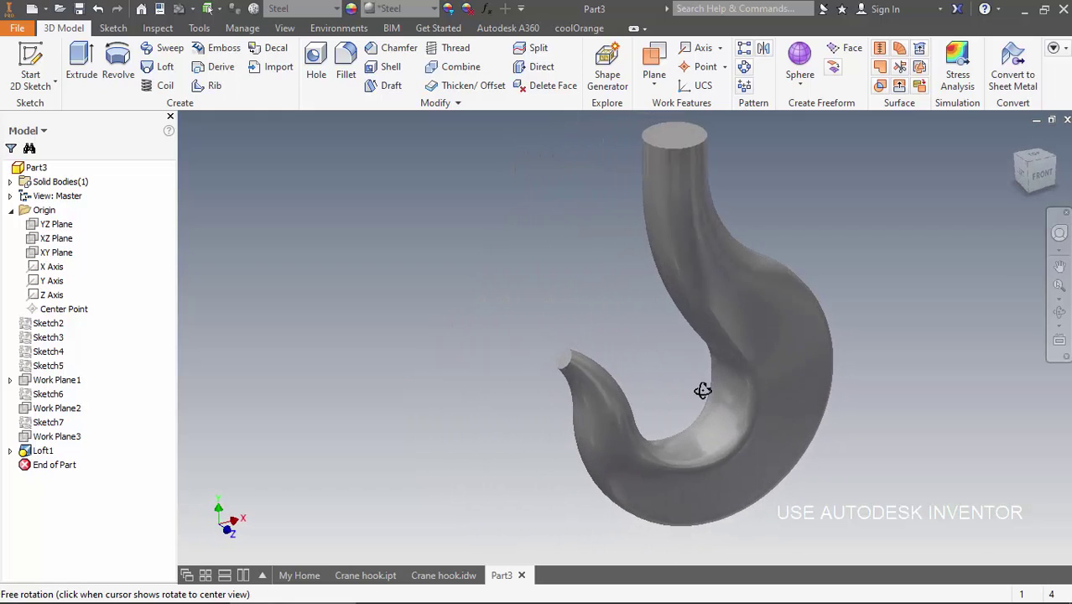
pyautogui.moveTo(680, 331); pyautogui.dragTo(643, 352, button='middle')
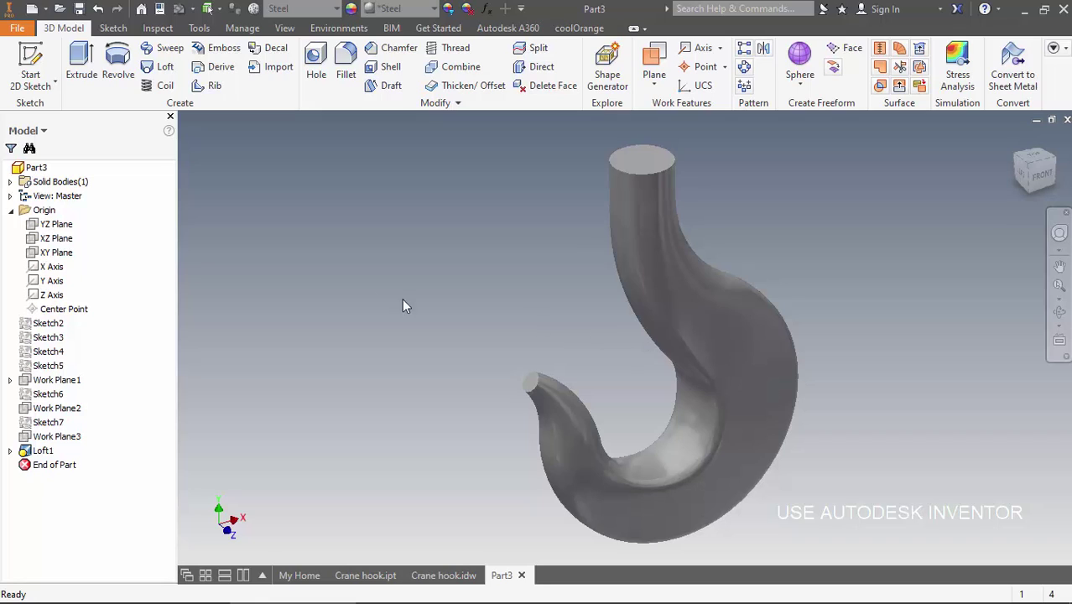
# Start a new sketch on the XY Plane and turn on Slice Graphics to expose the hook's mid-section
pyautogui.rightClick(57, 252)
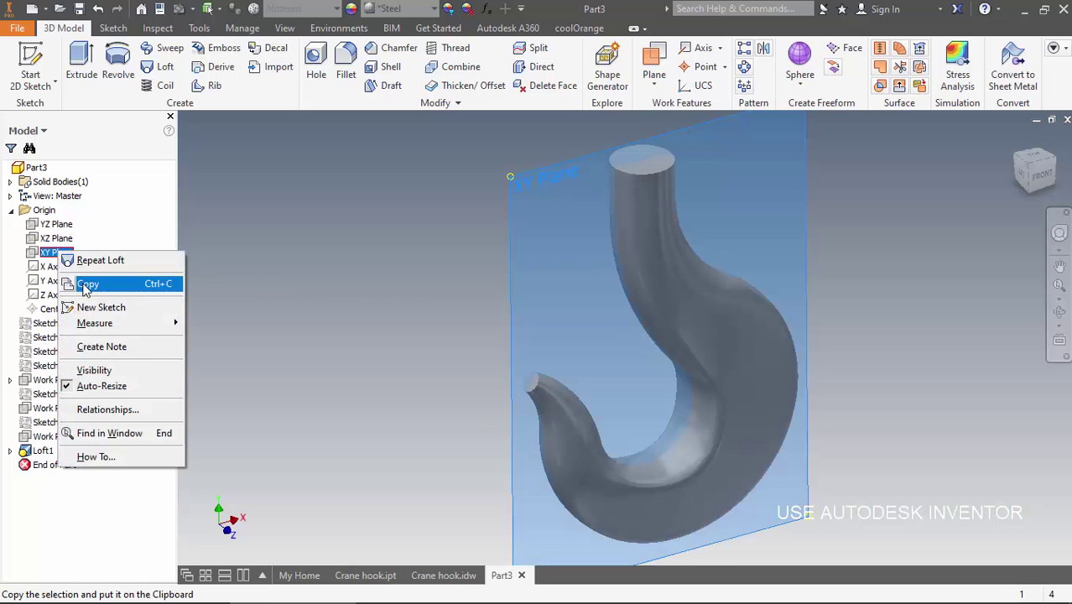
pyautogui.click(99, 307)
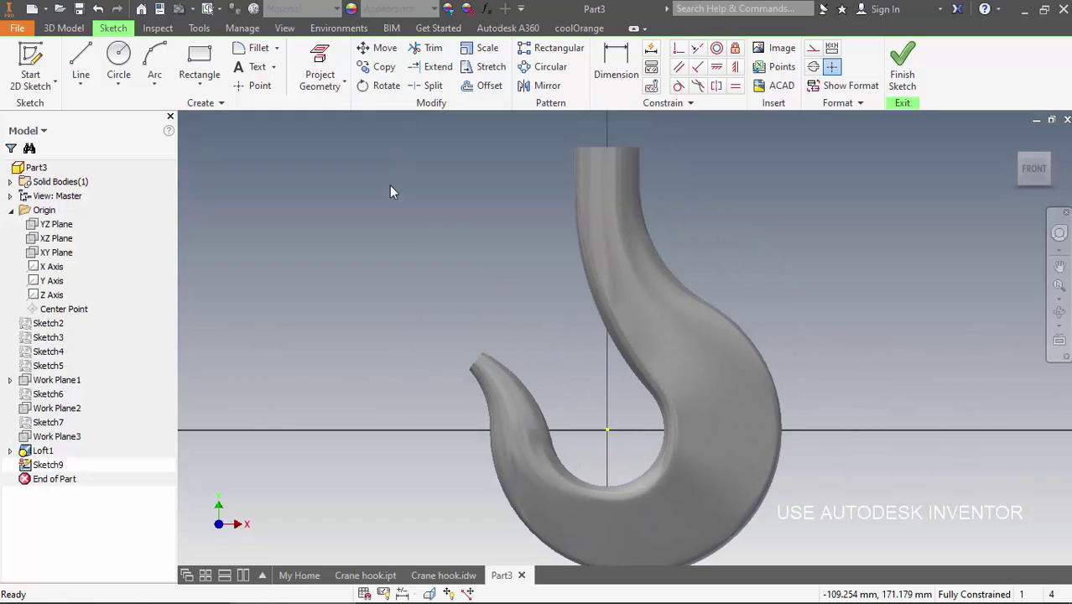
pyautogui.click(284, 28)
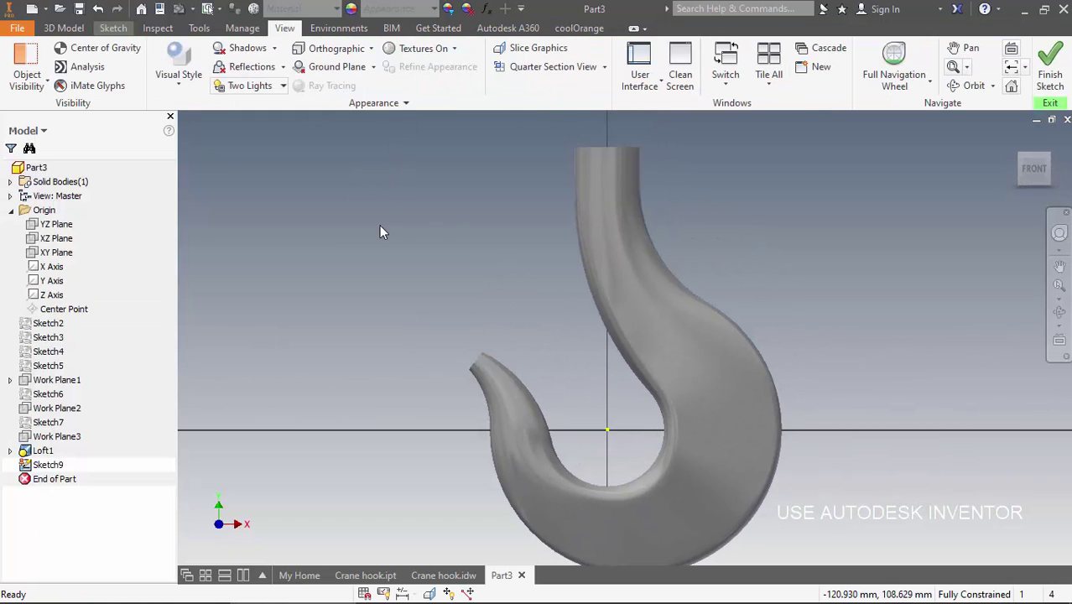
pyautogui.click(509, 48)
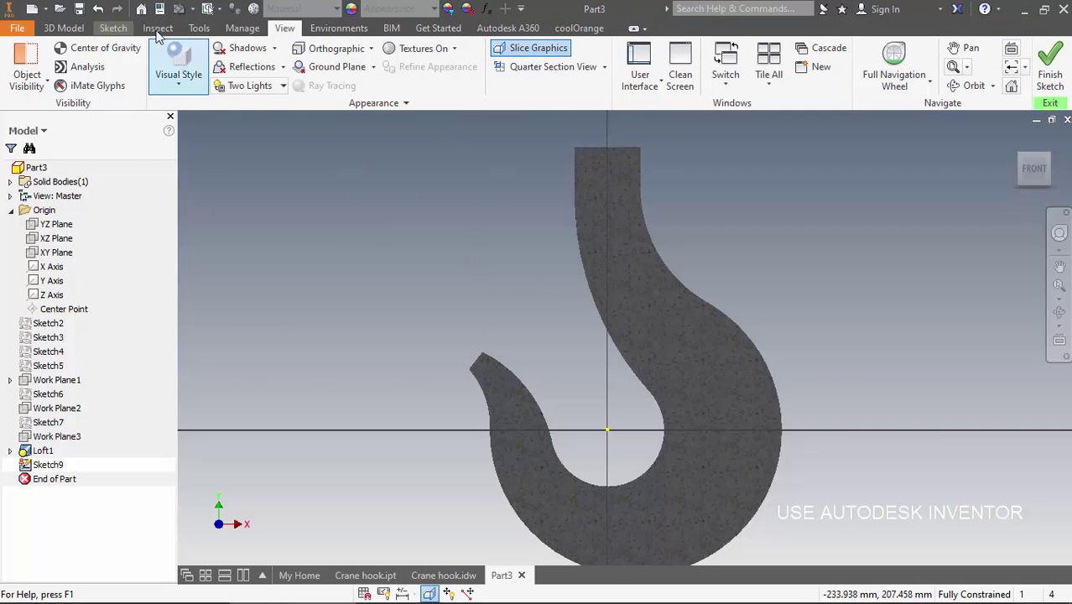
# Project the shank's top edge into the sketch
pyautogui.click(112, 28)
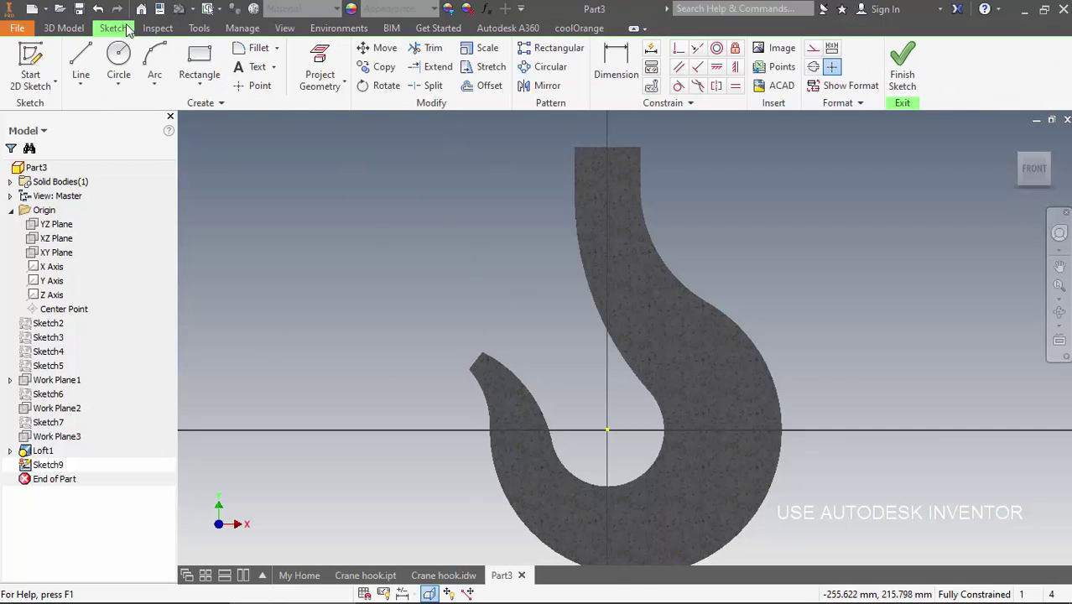
pyautogui.click(319, 74)
pyautogui.click(586, 150)
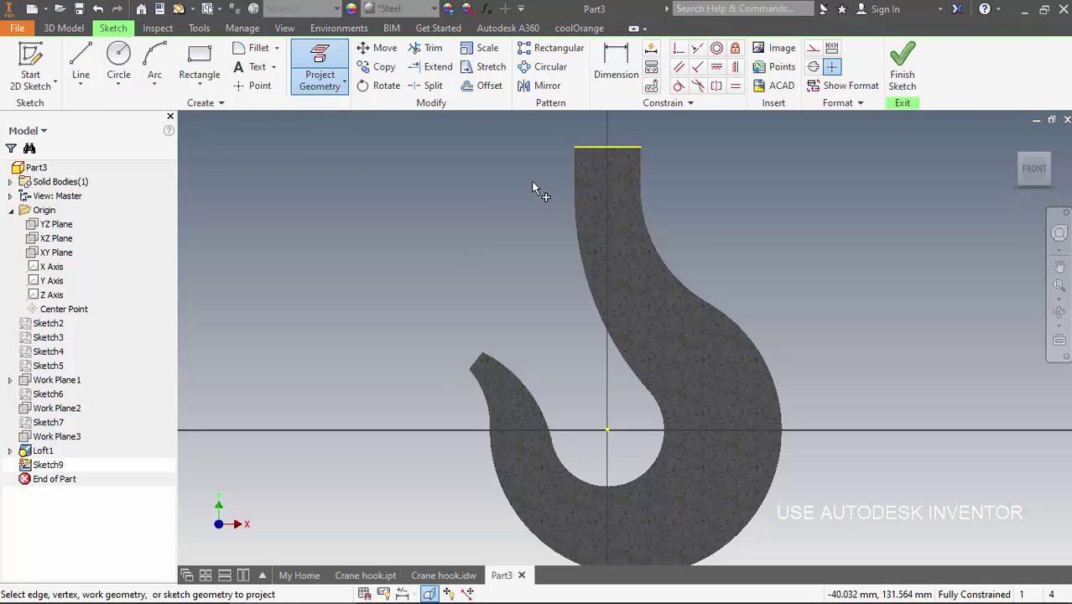
pyautogui.moveTo(532, 182); pyautogui.dragTo(519, 286, button='middle')
# Draw a vertical line up from the projected edge's midpoint, a 17.5 mm horizontal line outward, and a vertical line partway back down
pyautogui.click(81, 61)
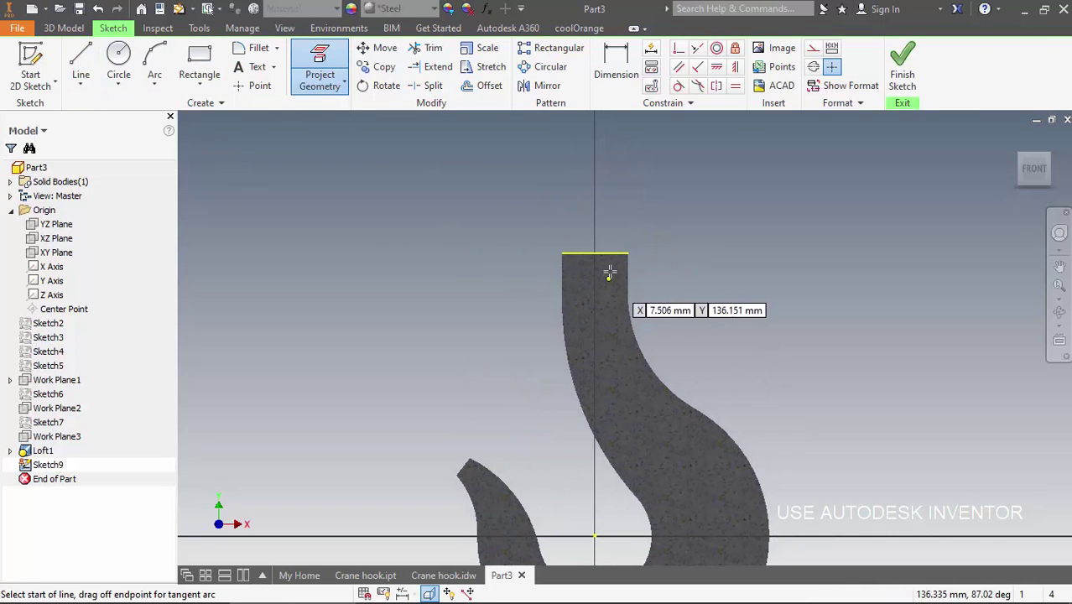
pyautogui.click(595, 253)
pyautogui.moveTo(594, 153); pyautogui.dragTo(595, 330, button='middle')
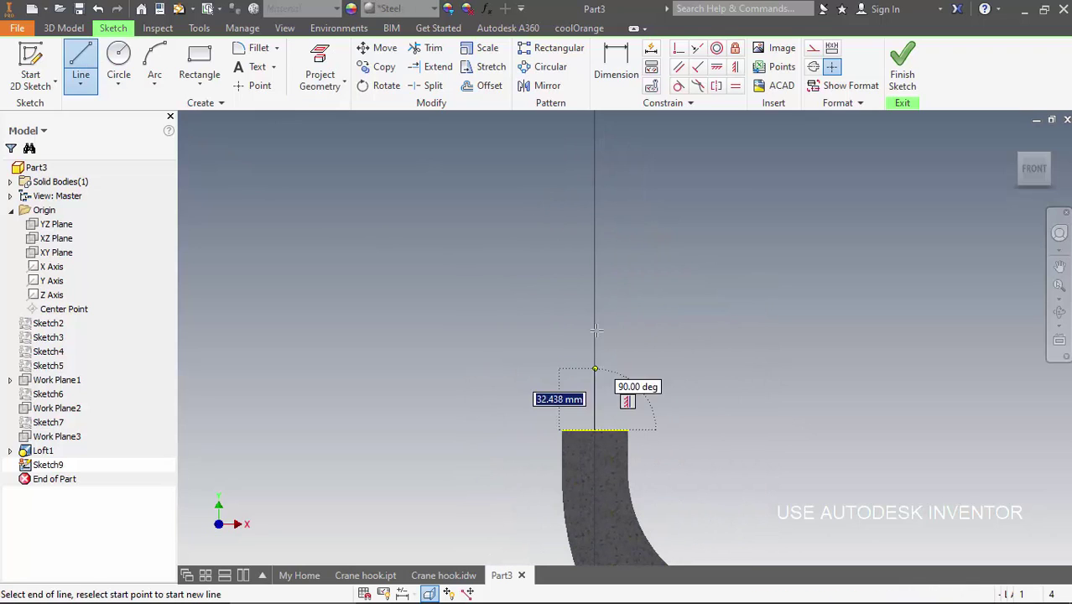
pyautogui.click(594, 228)
pyautogui.click(628, 228)
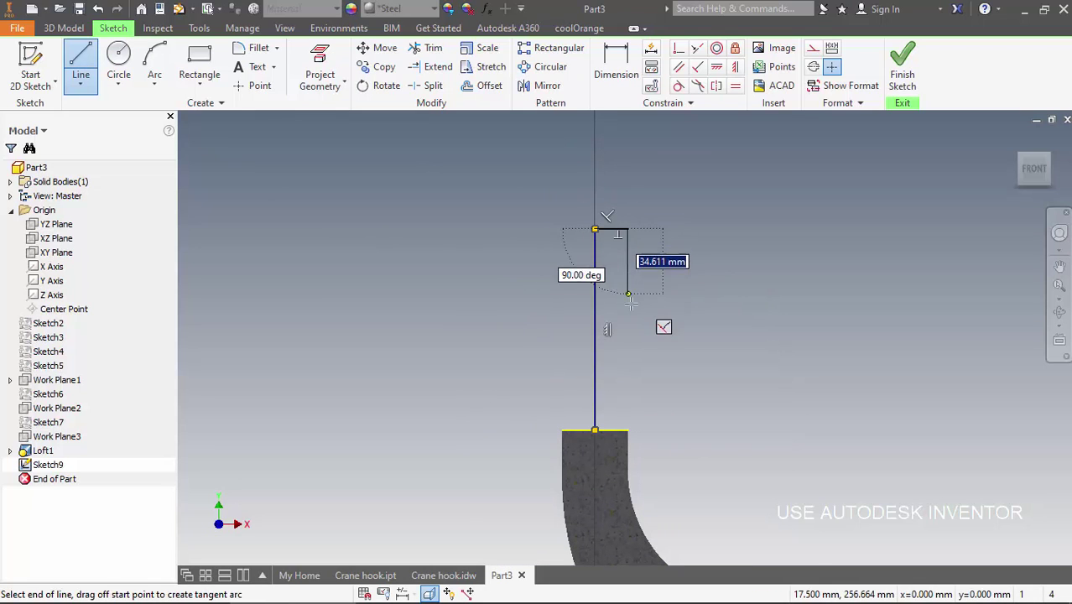
pyautogui.click(628, 302)
# Continue the profile with an inward groove about 11 mm tall and an outer line running down past the shank's top edge
pyautogui.scroll(-3, 628, 303)
pyautogui.click(606, 303)
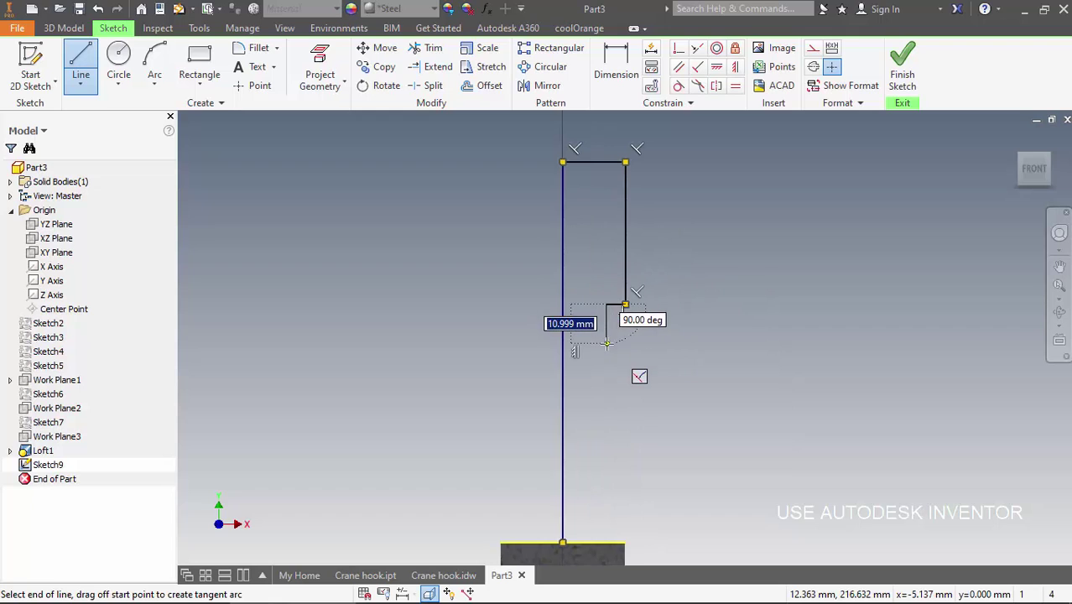
pyautogui.click(606, 344)
pyautogui.click(625, 344)
pyautogui.moveTo(628, 485); pyautogui.dragTo(628, 404, button='middle')
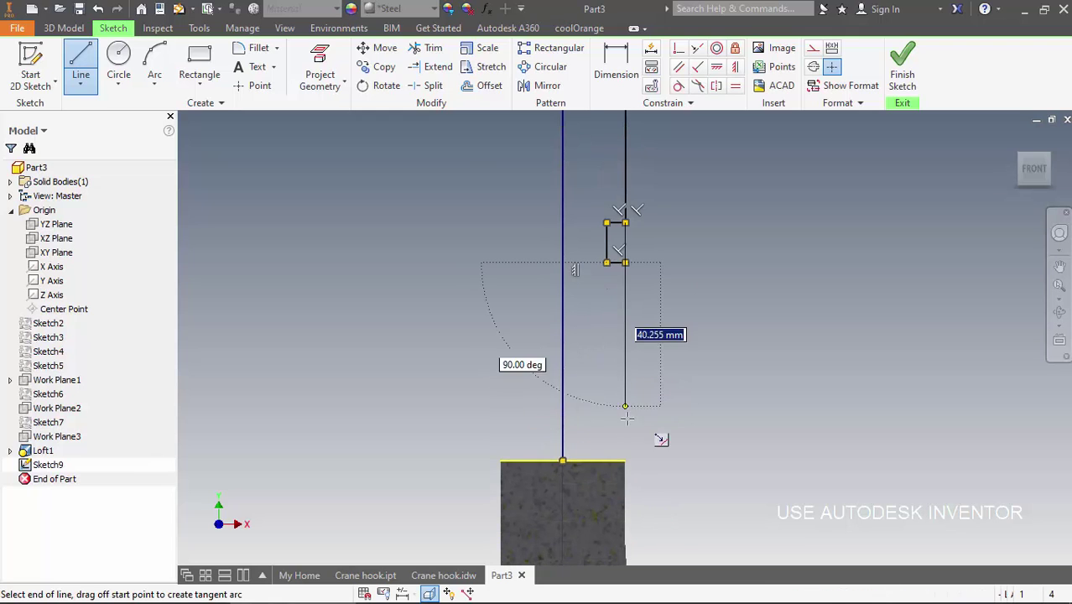
pyautogui.scroll(-3, 624, 459)
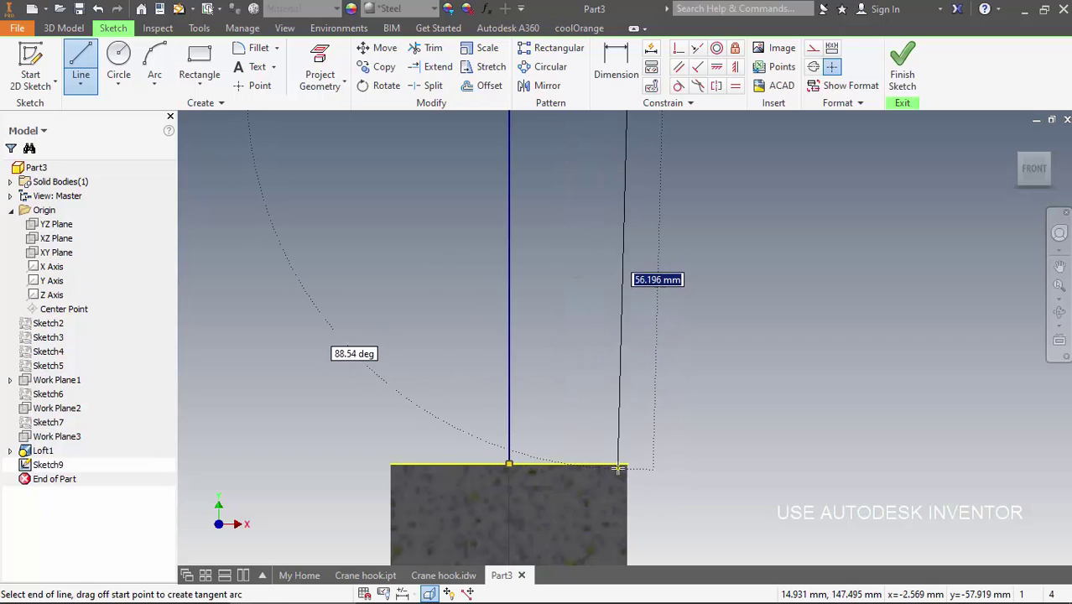
pyautogui.click(620, 480)
pyautogui.press('Escape')
# Trim the outer line at the shank's top edge and constrain it to vertical
pyautogui.press('x')
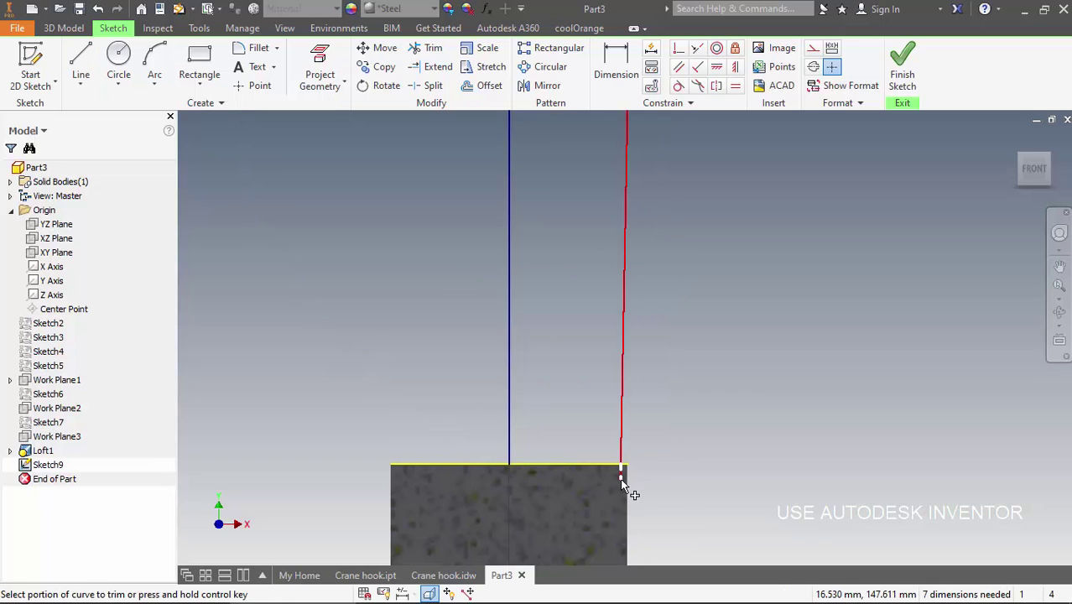
pyautogui.scroll(2, 639, 467)
pyautogui.press('Escape')
pyautogui.moveTo(634, 270); pyautogui.dragTo(625, 272)
pyautogui.click(736, 67)
pyautogui.click(625, 291)
pyautogui.scroll(2, 671, 347)
pyautogui.press('Escape')
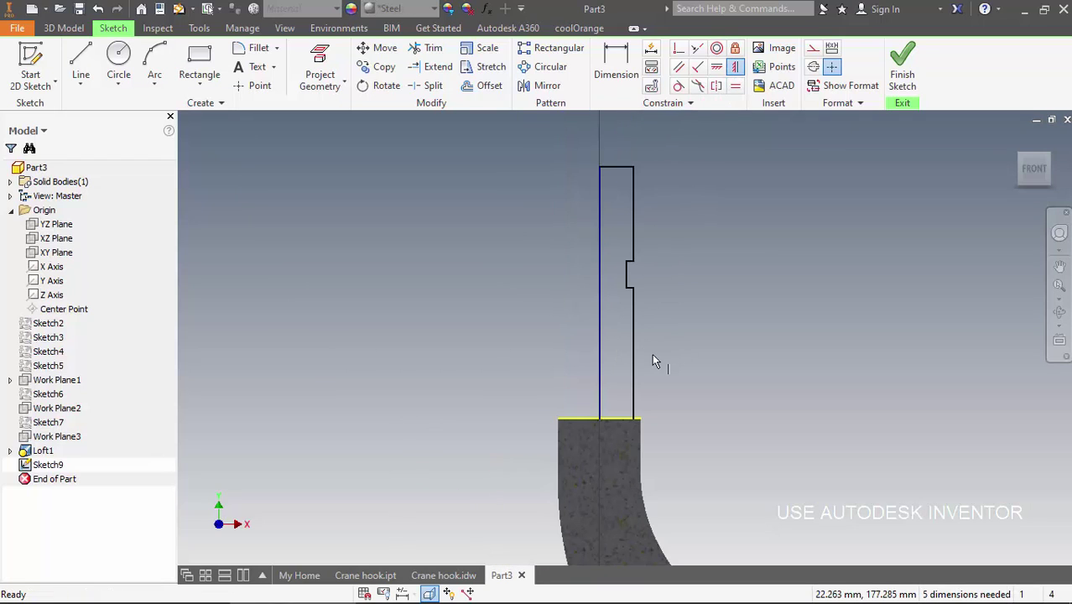
# Change the profile's inner vertical line to a centerline and set the lower section's diameter to 30 mm
pyautogui.click(599, 339)
pyautogui.click(814, 67)
pyautogui.press('d')
pyautogui.click(633, 366)
pyautogui.click(600, 368)
pyautogui.click(619, 373)
pyautogui.write('30')
pyautogui.press('Return')
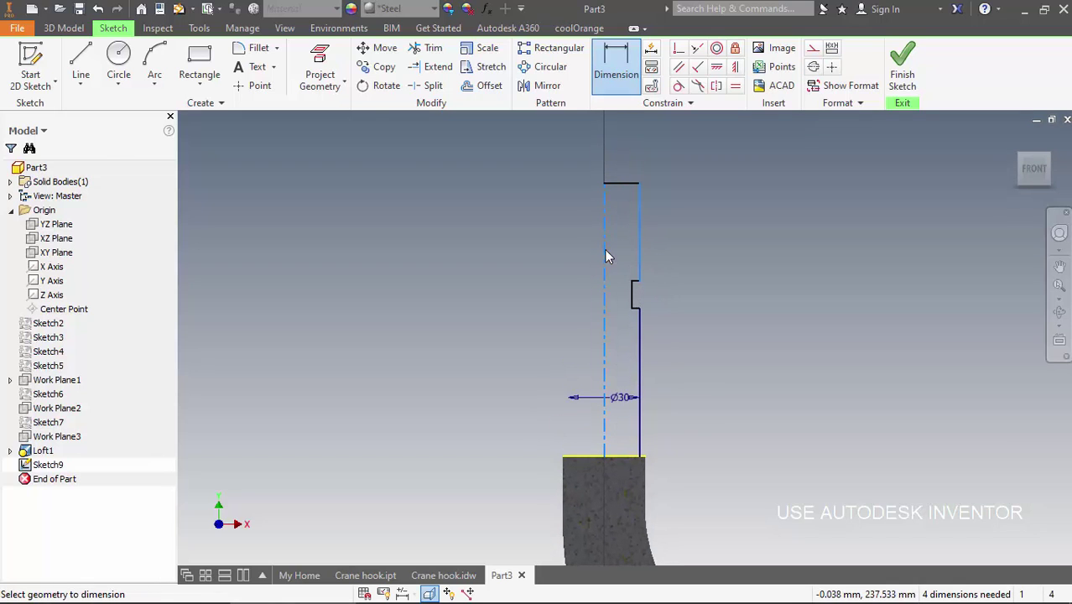
# Add a driven diameter dimension to the upper section and set the groove's diameter to 25 mm
pyautogui.click(619, 244)
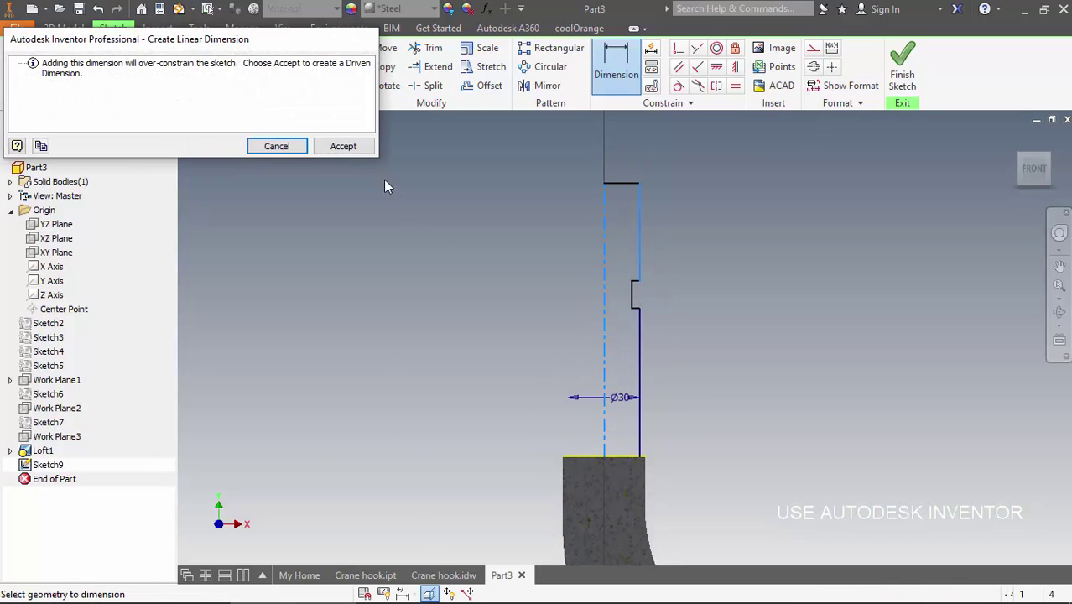
pyautogui.click(343, 146)
pyautogui.press('d')
pyautogui.click(633, 295)
pyautogui.click(605, 296)
pyautogui.scroll(-2, 609, 297)
pyautogui.click(614, 299)
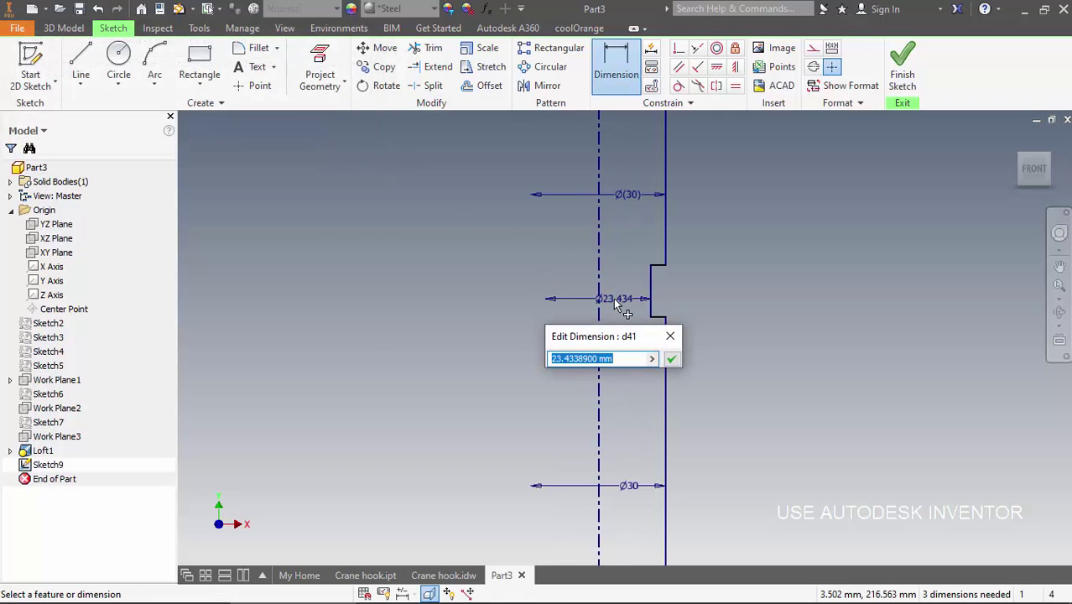
pyautogui.press('Return')
pyautogui.scroll(-2, 629, 306)
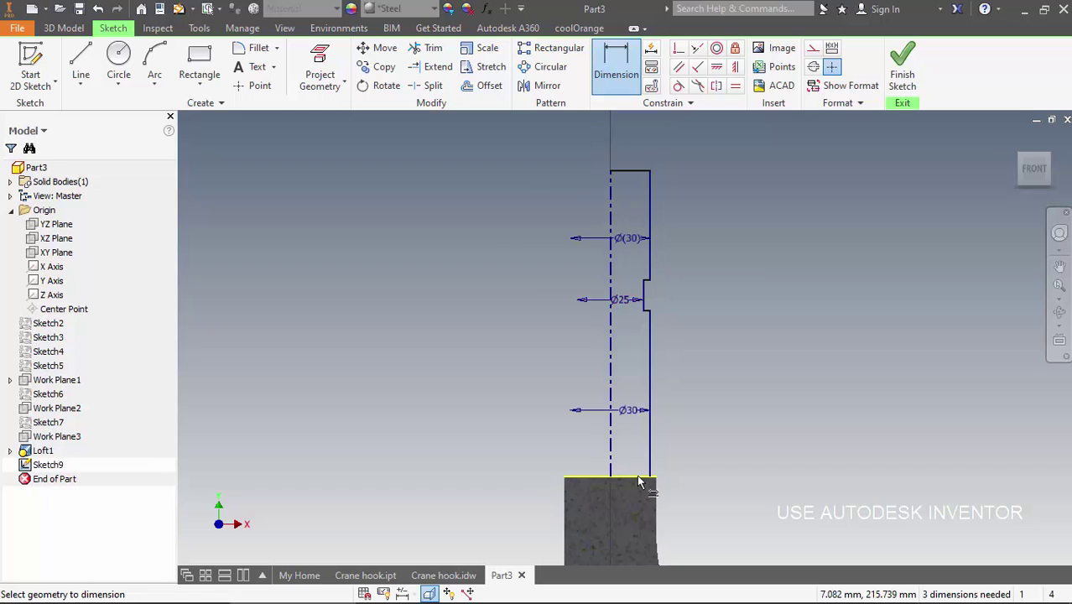
# Set the profile's overall height to 95 mm and the section below the groove to 45 mm long
pyautogui.click(626, 170)
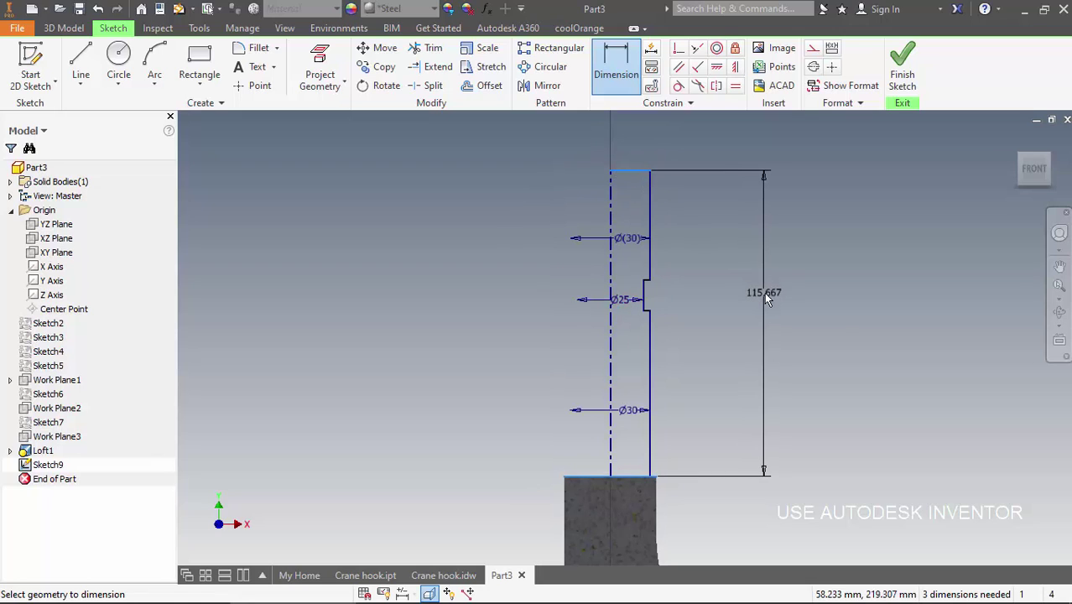
pyautogui.click(763, 292)
pyautogui.write('95')
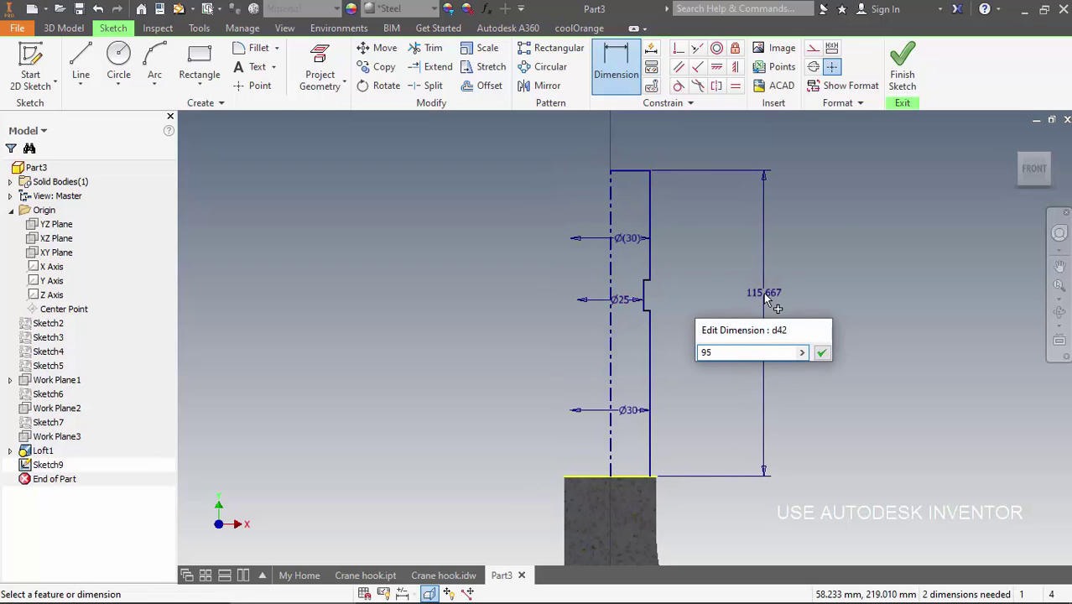
pyautogui.press('Return')
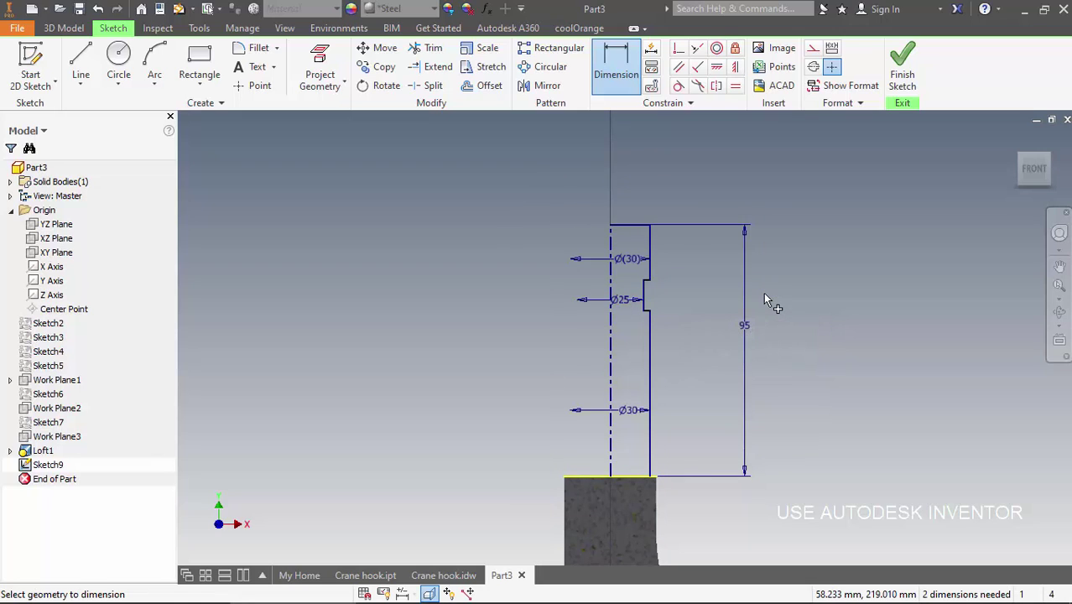
pyautogui.click(651, 461)
pyautogui.click(710, 408)
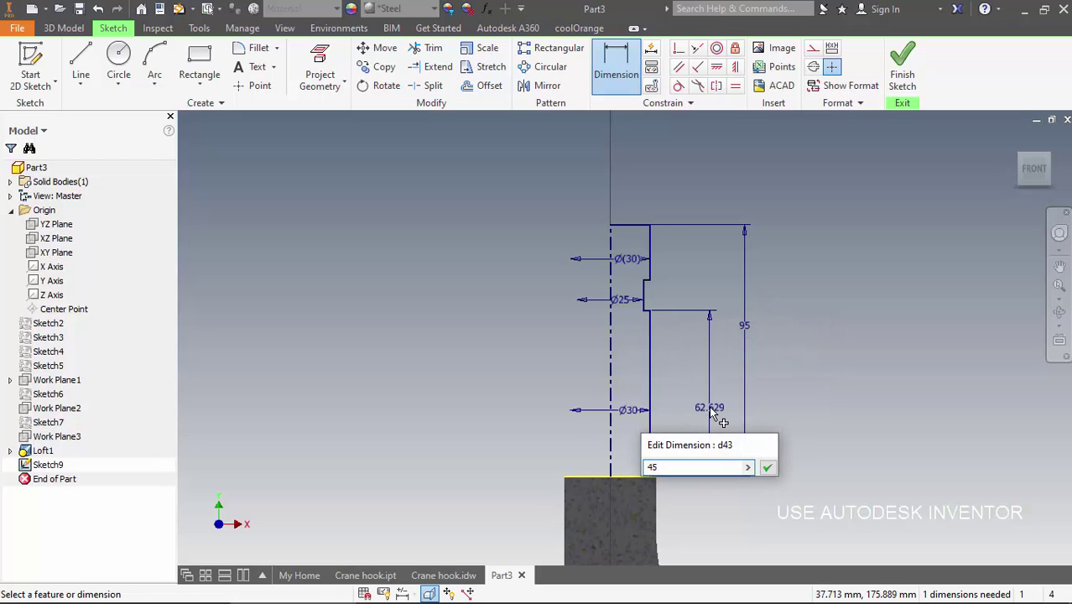
pyautogui.write('45')
pyautogui.press('Return')
# Set the section above the groove to 45 mm long and move its dimension closer to the profile
pyautogui.click(652, 260)
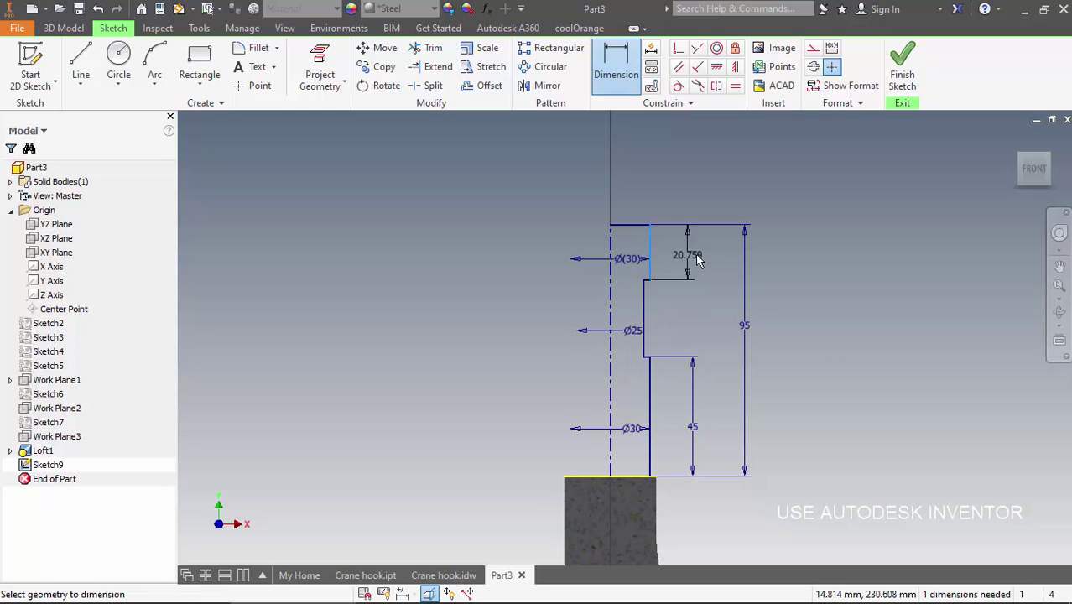
pyautogui.click(695, 257)
pyautogui.press('Return')
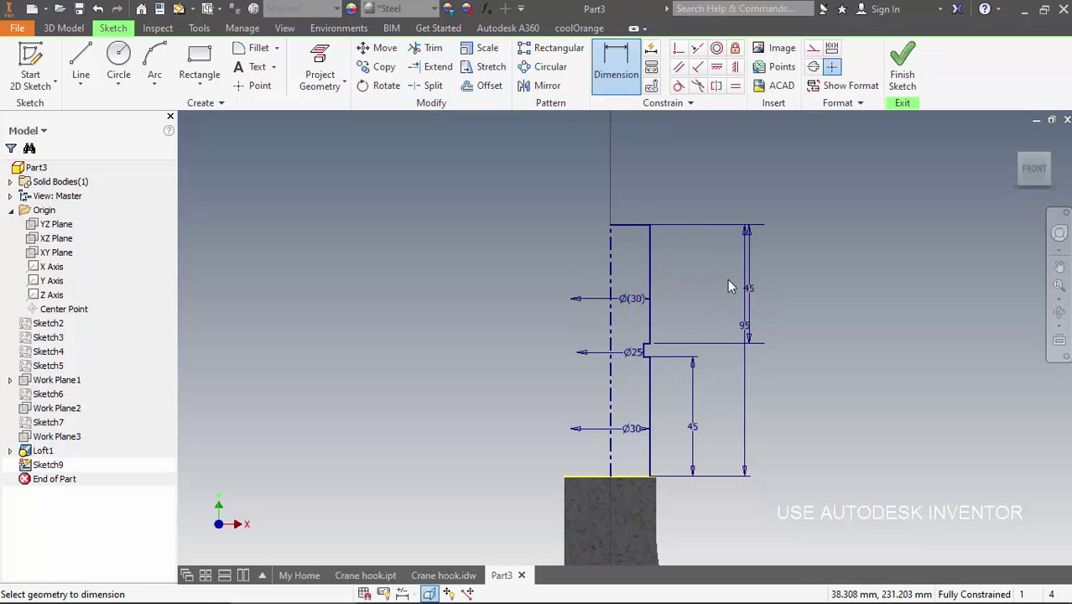
pyautogui.press('Escape')
pyautogui.moveTo(749, 286); pyautogui.dragTo(686, 291)
pyautogui.moveTo(711, 298); pyautogui.dragTo(716, 229, button='middle')
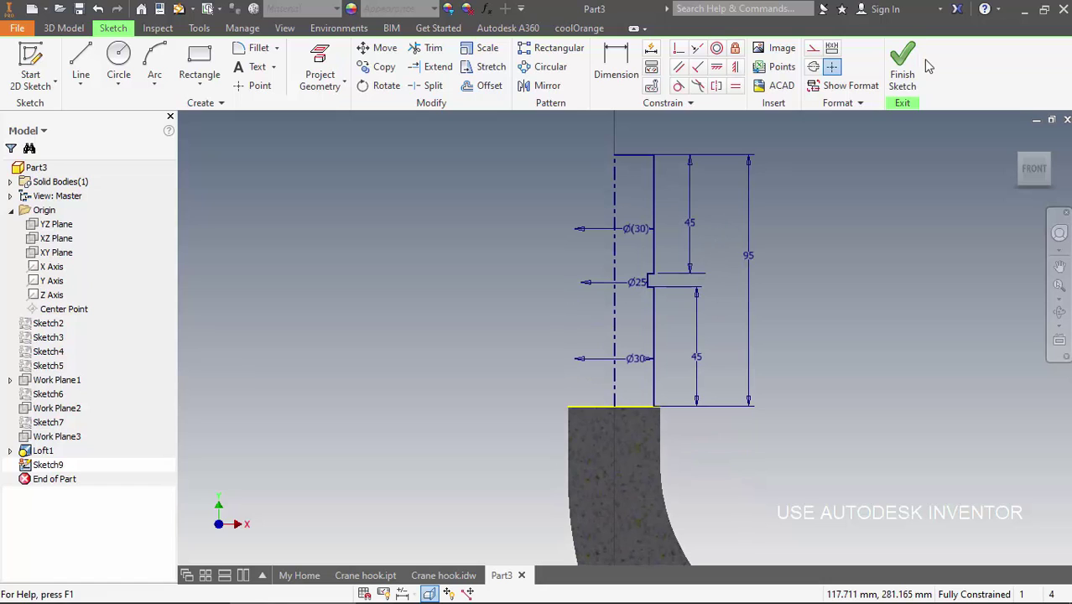
# Finish the sketch and revolve the grooved profile a full turn about its centerline onto the hook's shank
pyautogui.click(902, 74)
pyautogui.moveTo(754, 246); pyautogui.dragTo(747, 356, button='middle')
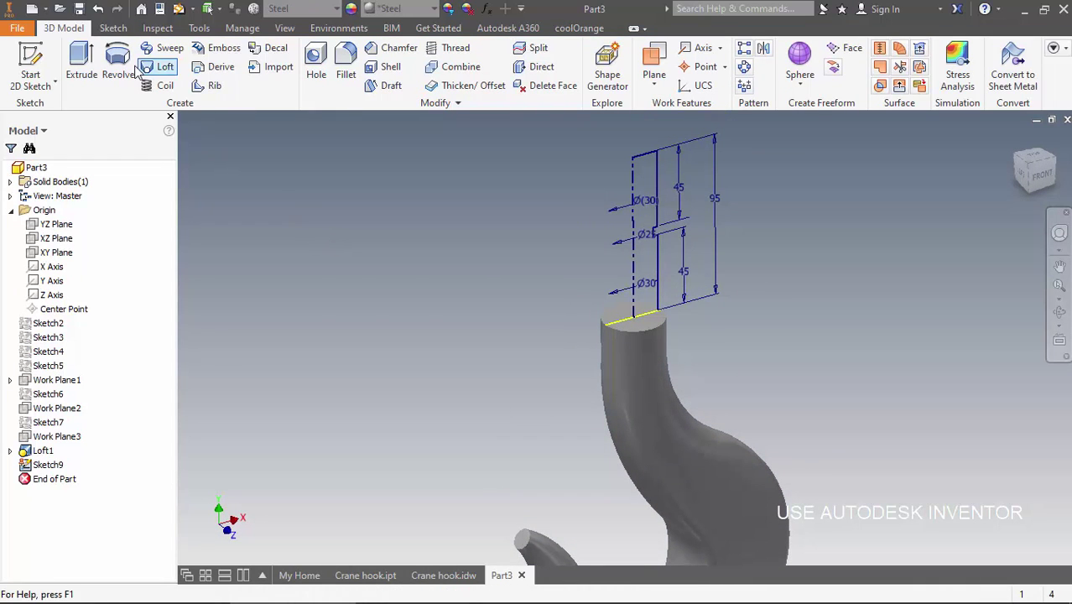
pyautogui.press('r')
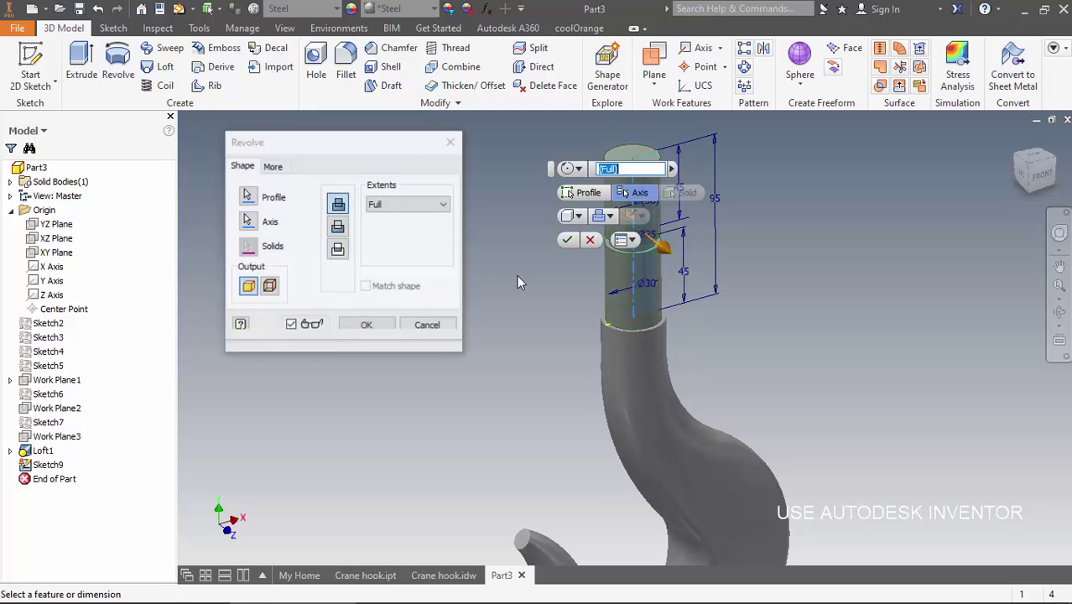
pyautogui.click(366, 325)
pyautogui.keyDown('shift'); pyautogui.moveTo(716, 320); pyautogui.dragTo(634, 253, button='middle'); pyautogui.keyUp('shift')
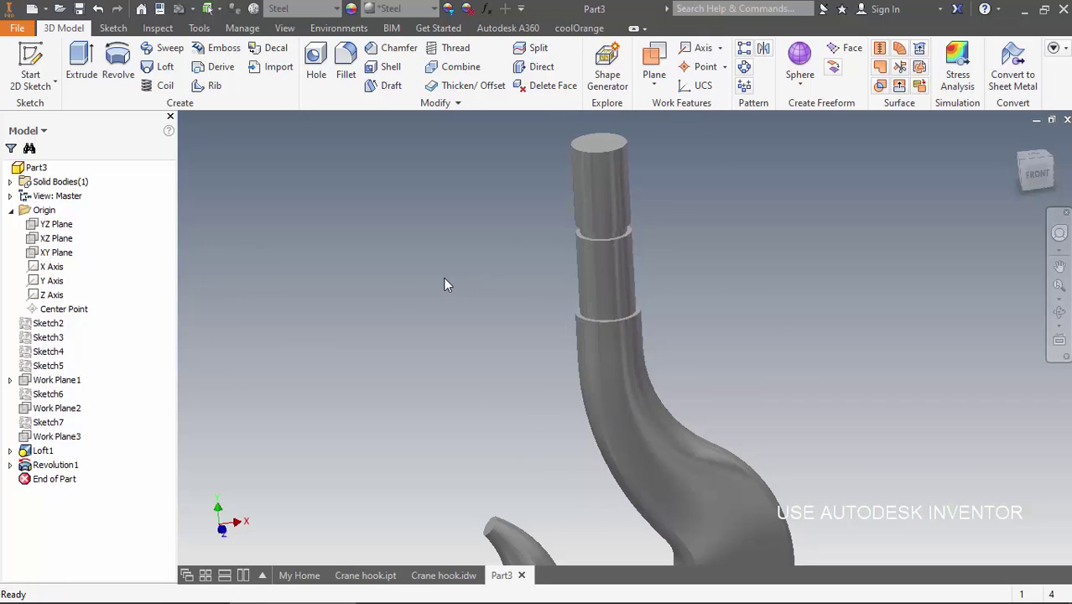
# Start a sketch on the XY plane, project the shank's top edge, and draw a 6.2 mm diameter circle on the shank's axis below it
pyautogui.rightClick(75, 253)
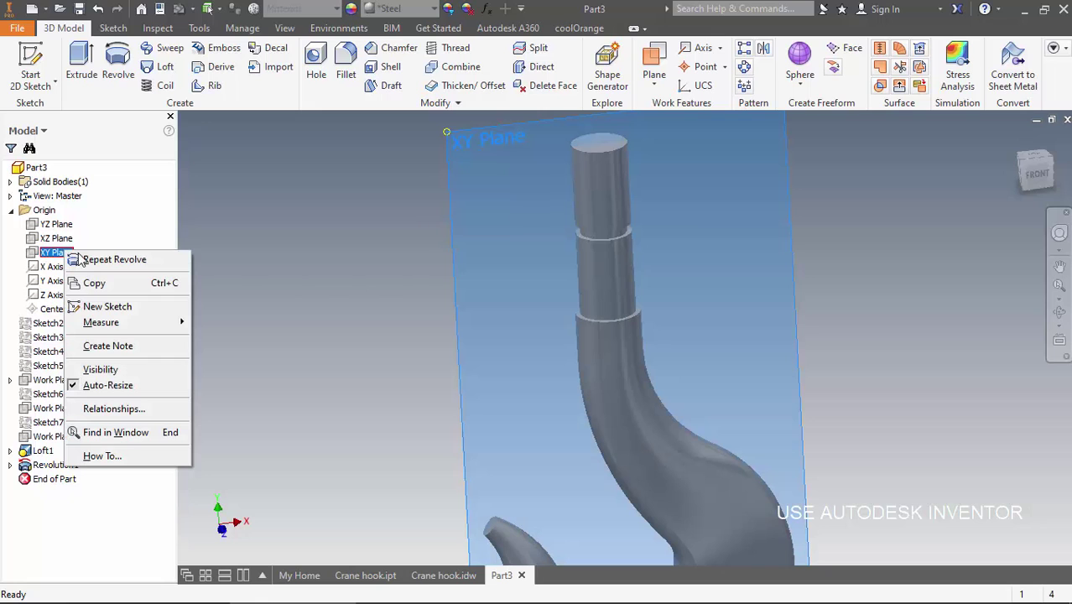
pyautogui.click(111, 305)
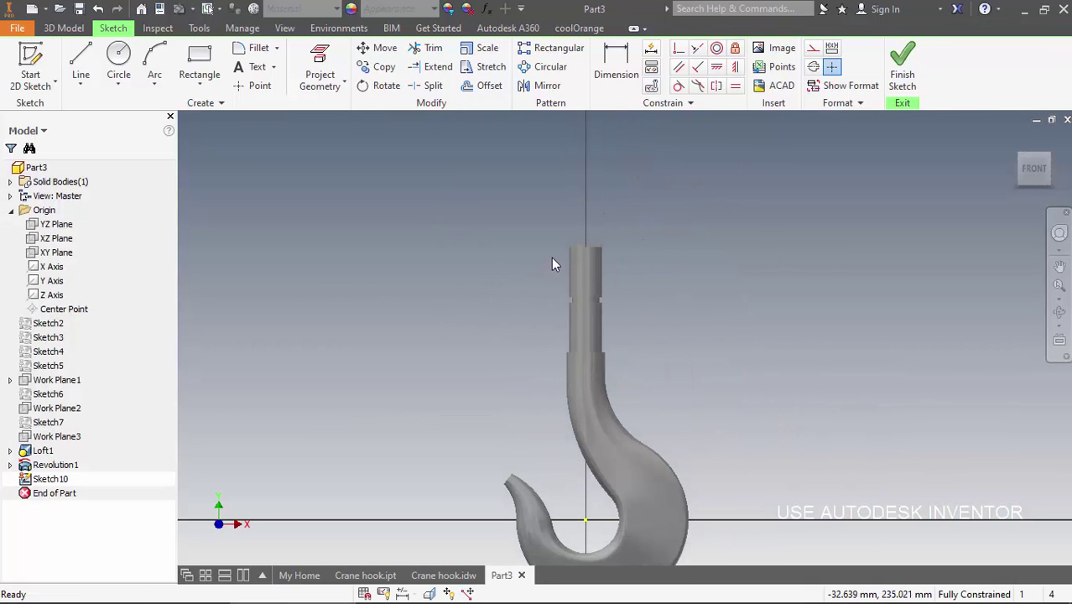
pyautogui.click(325, 65)
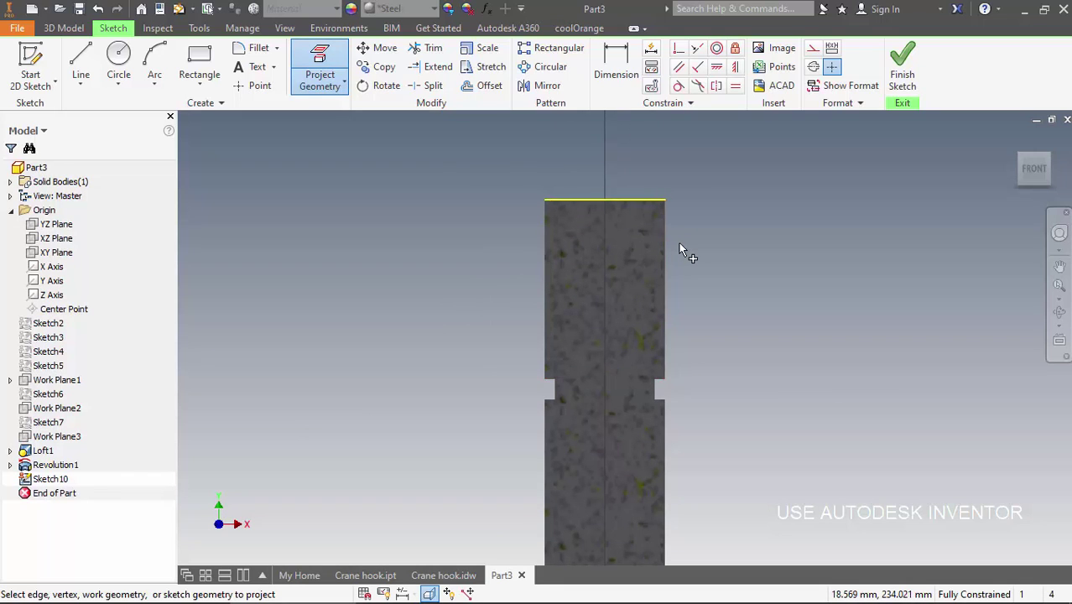
pyautogui.press('Escape')
pyautogui.click(119, 63)
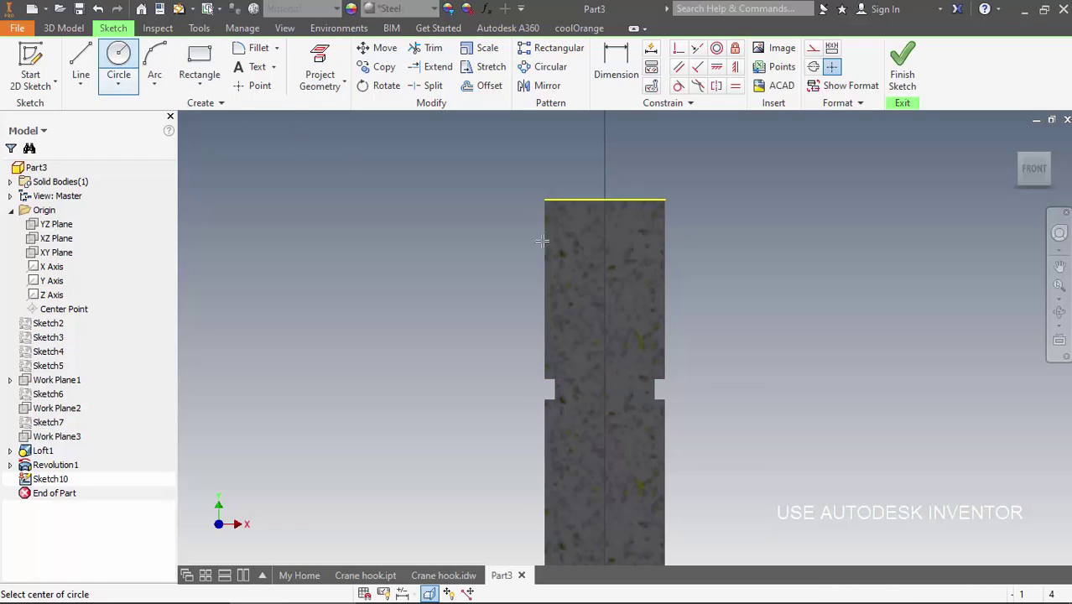
pyautogui.click(605, 241)
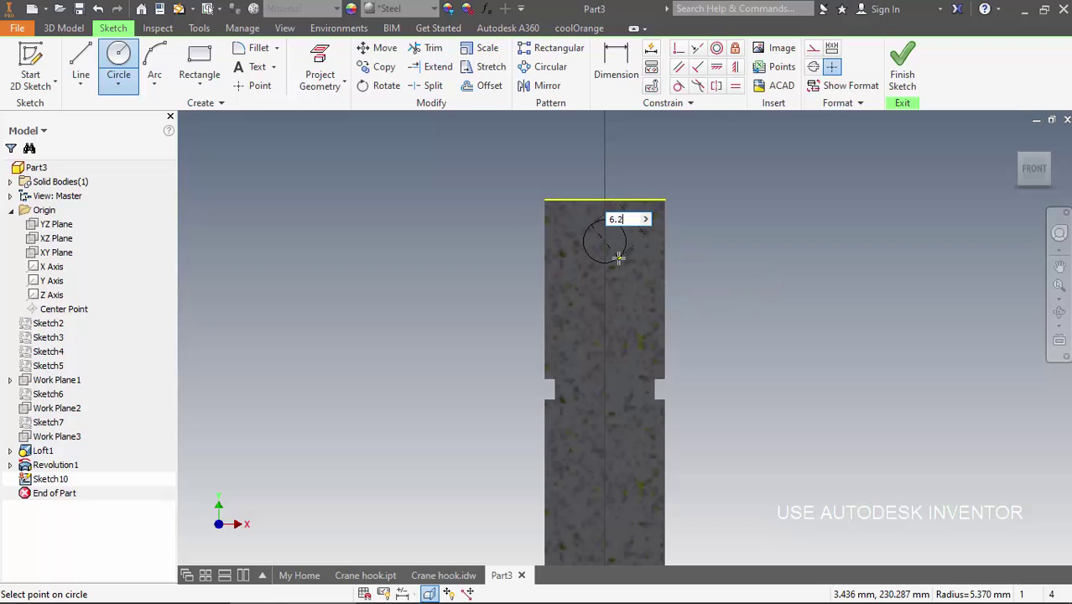
pyautogui.press('Return')
# Dimension the circle's center 8 mm below the projected top edge and align it vertically with that edge's midpoint
pyautogui.press('d')
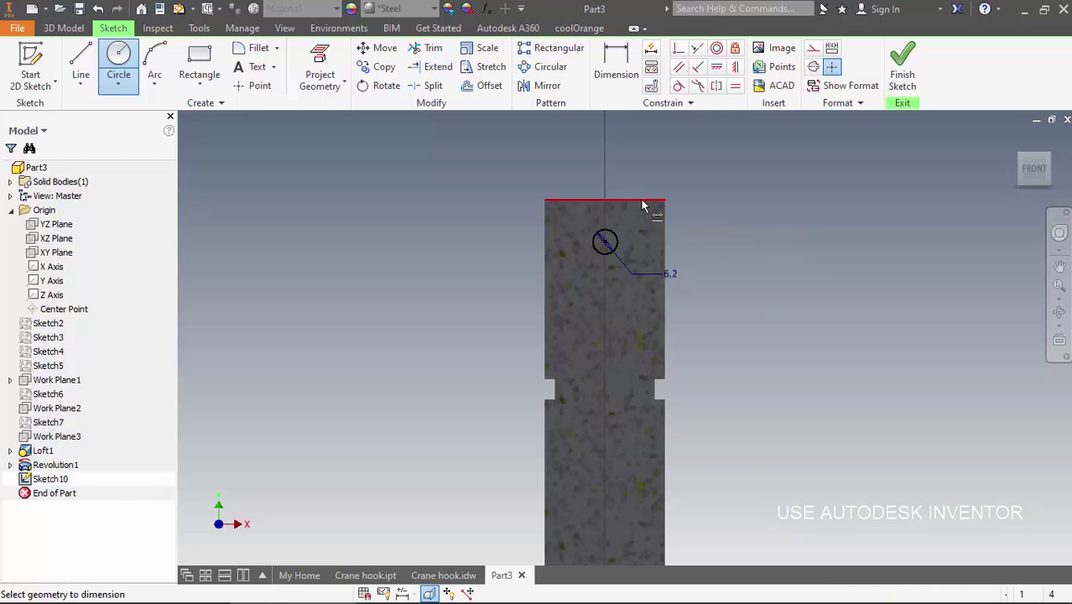
pyautogui.click(708, 223)
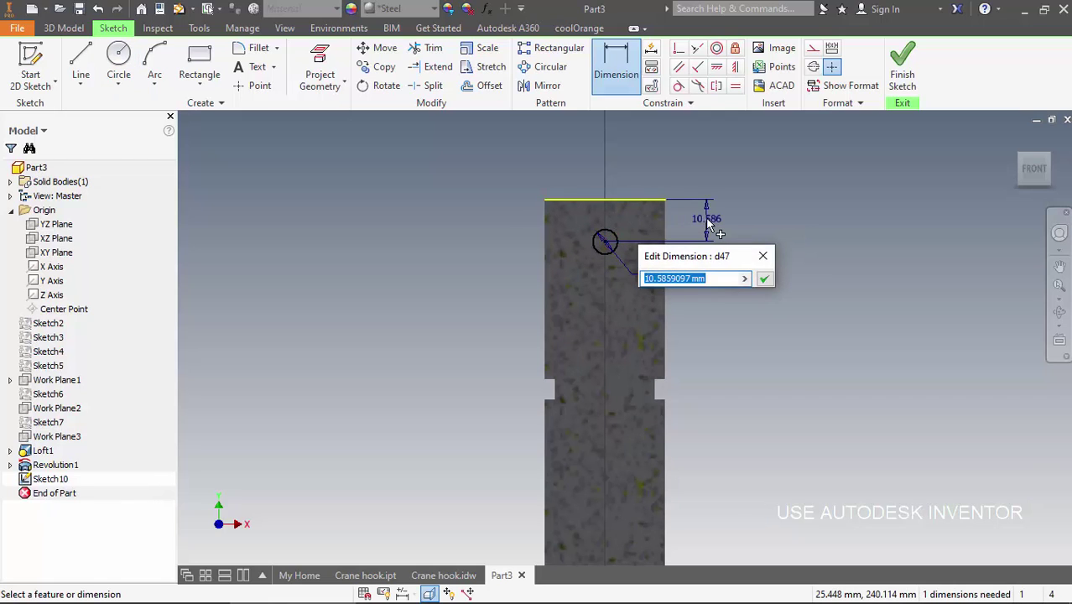
pyautogui.write('8')
pyautogui.press('Return')
pyautogui.click(734, 66)
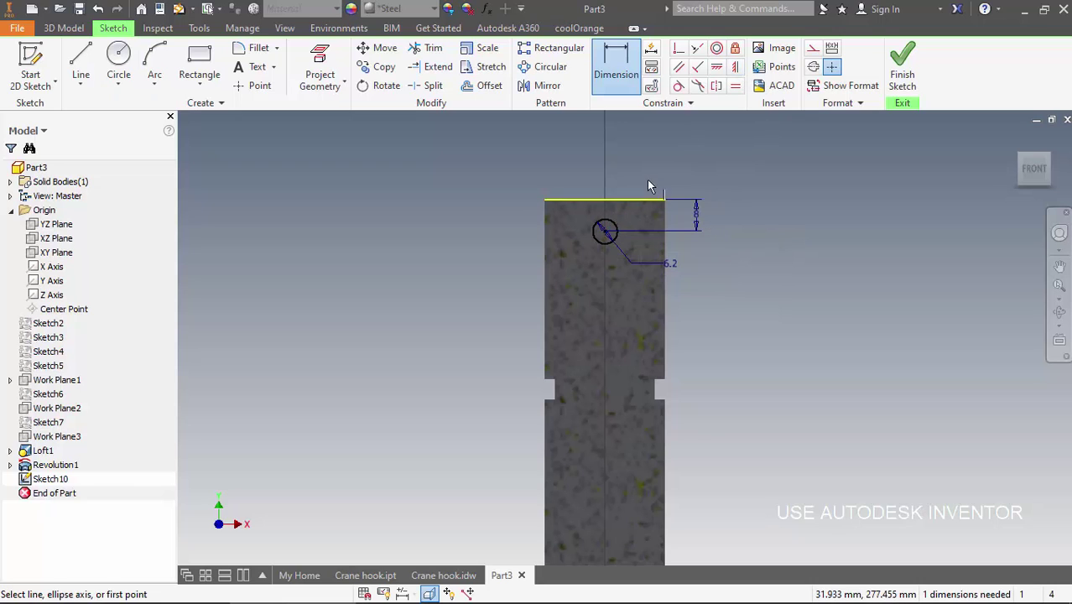
pyautogui.click(609, 204)
pyautogui.click(606, 231)
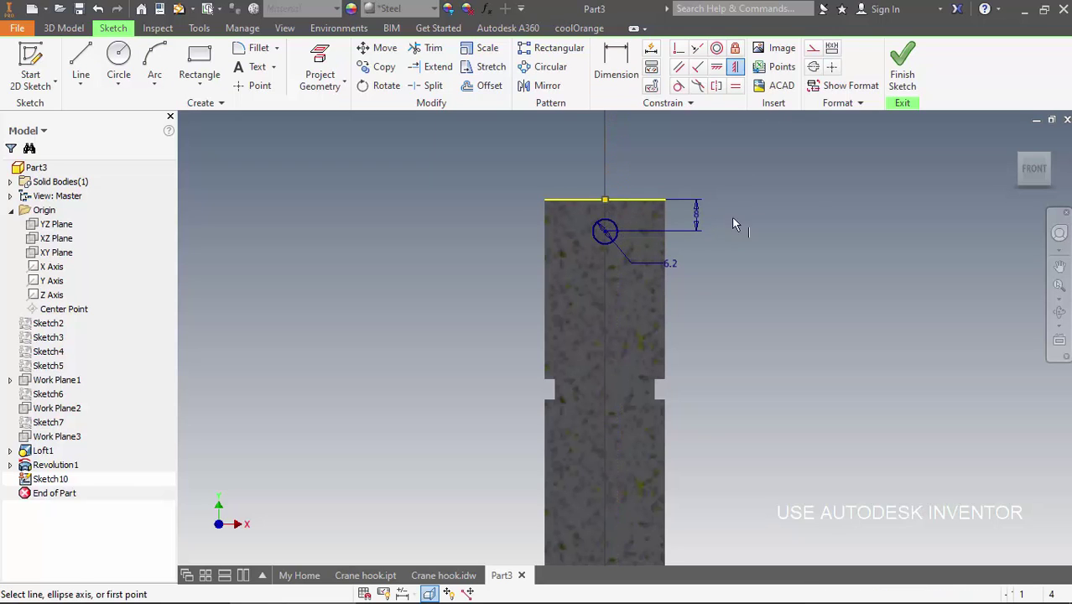
# Finish the sketch and extrude the circle as a cut through all in both directions to make the shank's cross hole
pyautogui.click(902, 67)
pyautogui.press('e')
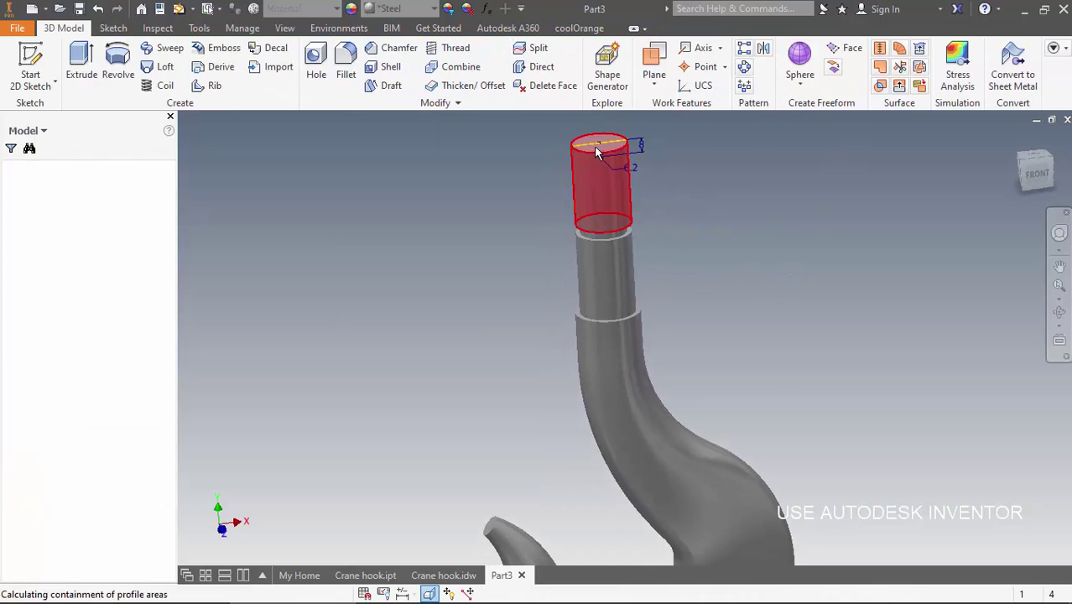
pyautogui.scroll(3, 549, 234)
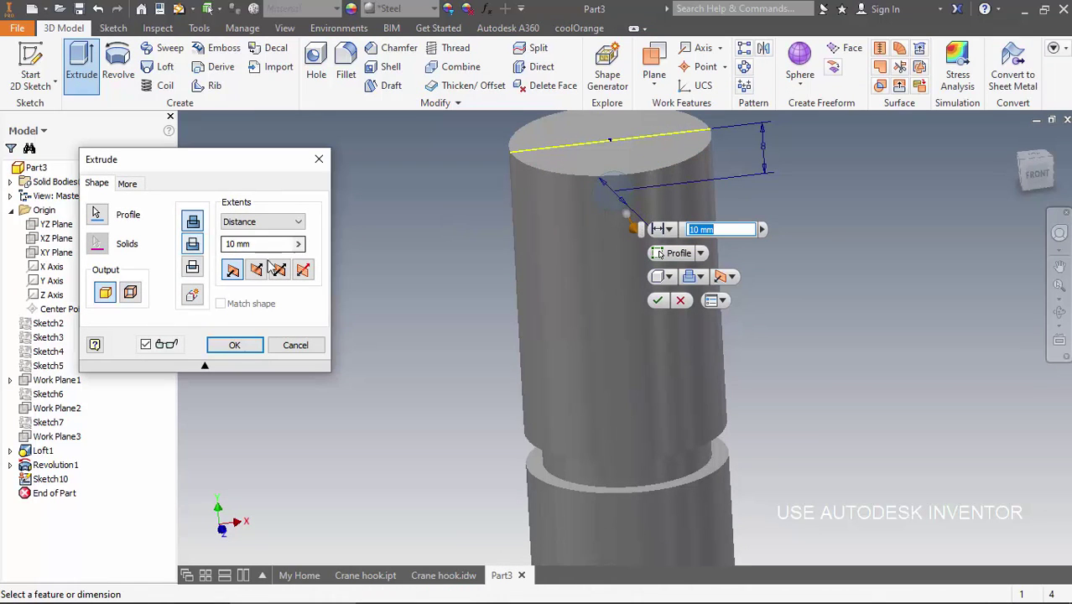
pyautogui.click(285, 221)
pyautogui.click(256, 278)
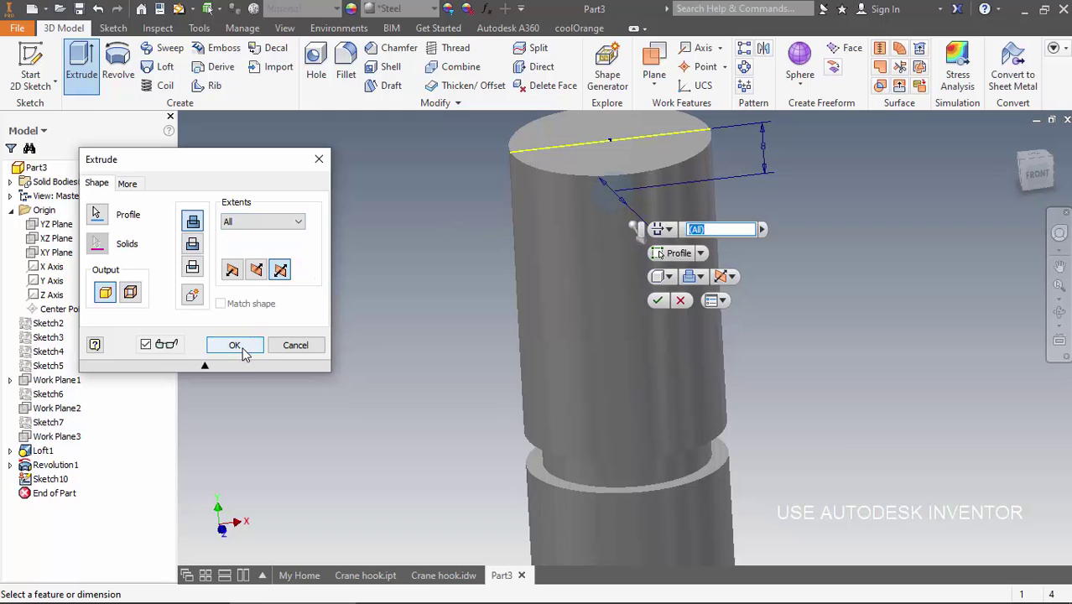
pyautogui.click(235, 345)
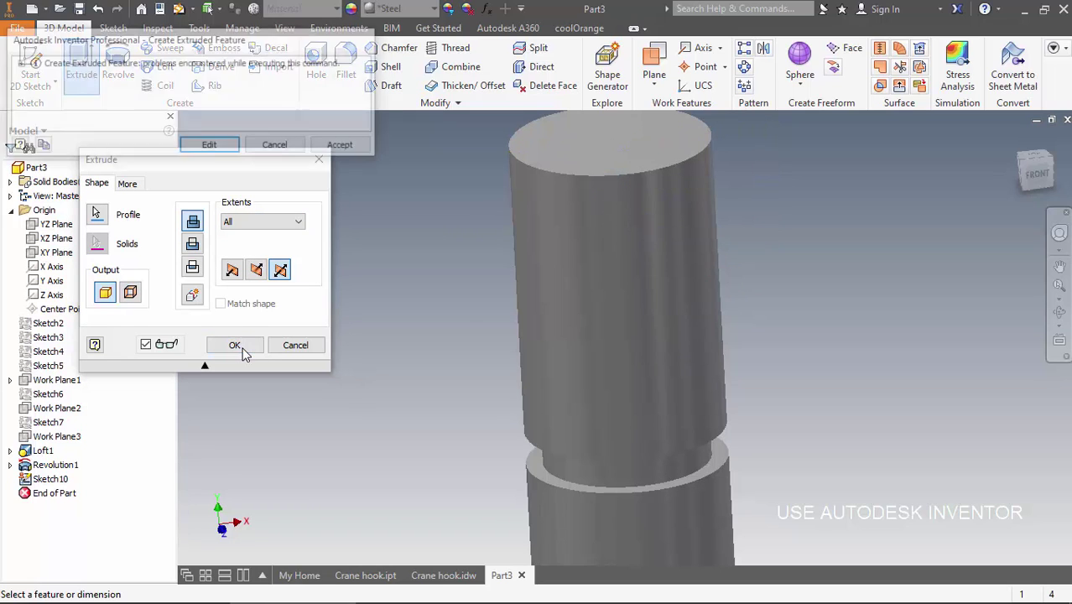
pyautogui.click(209, 144)
pyautogui.click(192, 245)
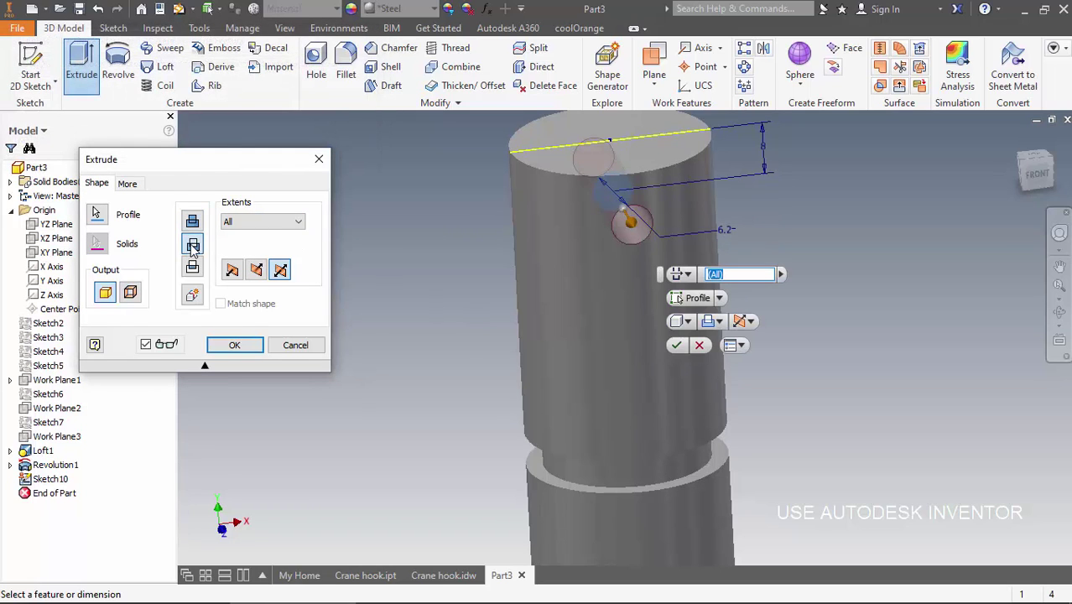
pyautogui.click(226, 342)
pyautogui.keyDown('shift'); pyautogui.moveTo(639, 291); pyautogui.dragTo(674, 281, button='middle'); pyautogui.keyUp('shift')
pyautogui.scroll(4, 660, 287)
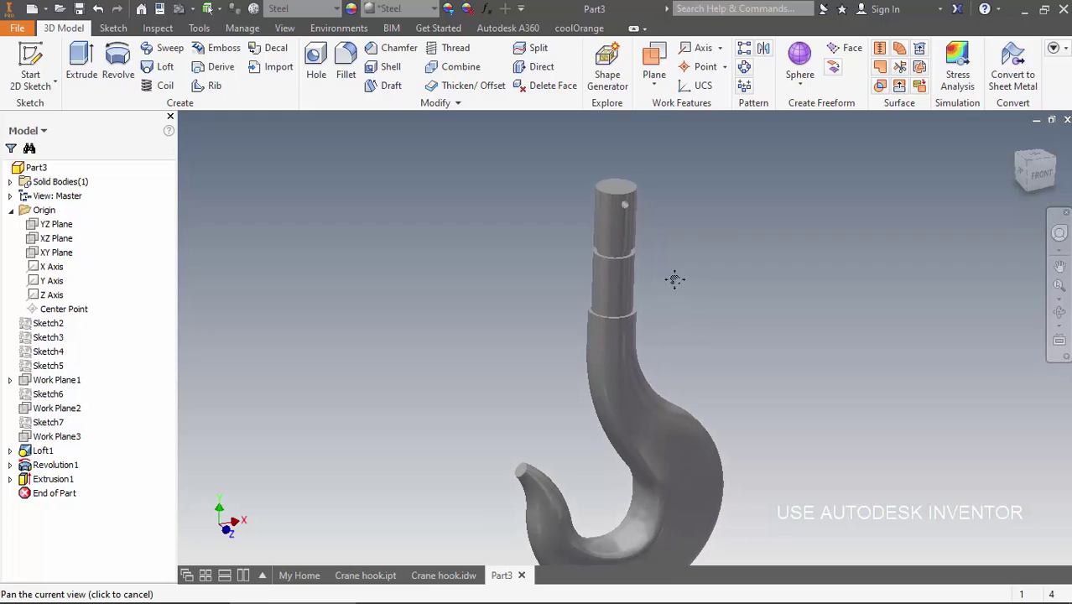
# Add a full-length ISO Metric profile M30x3.5 thread to the shank section above the groove
pyautogui.click(453, 48)
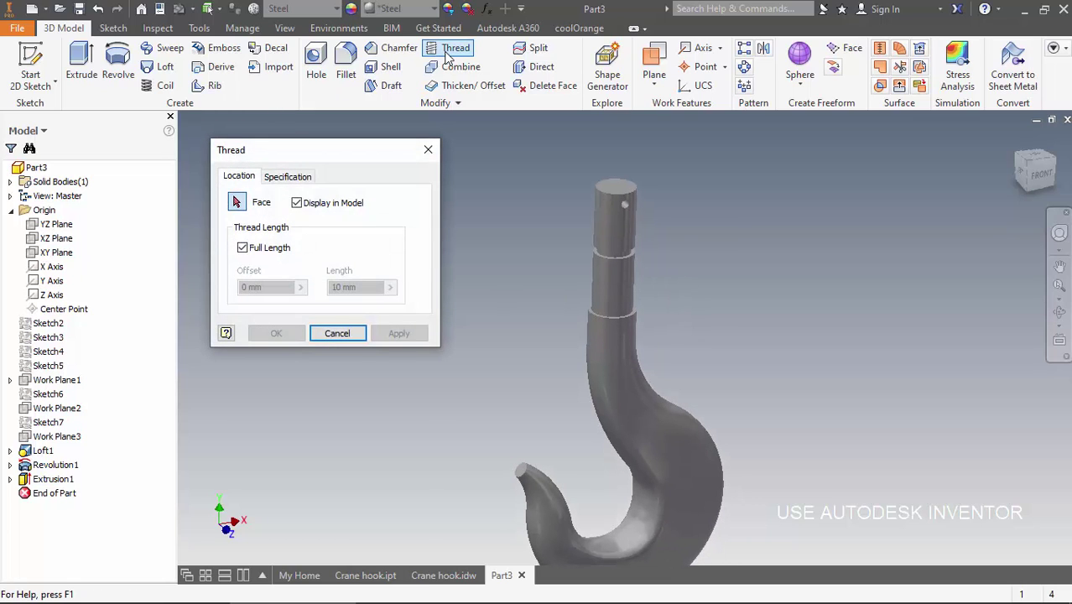
pyautogui.click(612, 210)
pyautogui.click(287, 177)
pyautogui.click(279, 215)
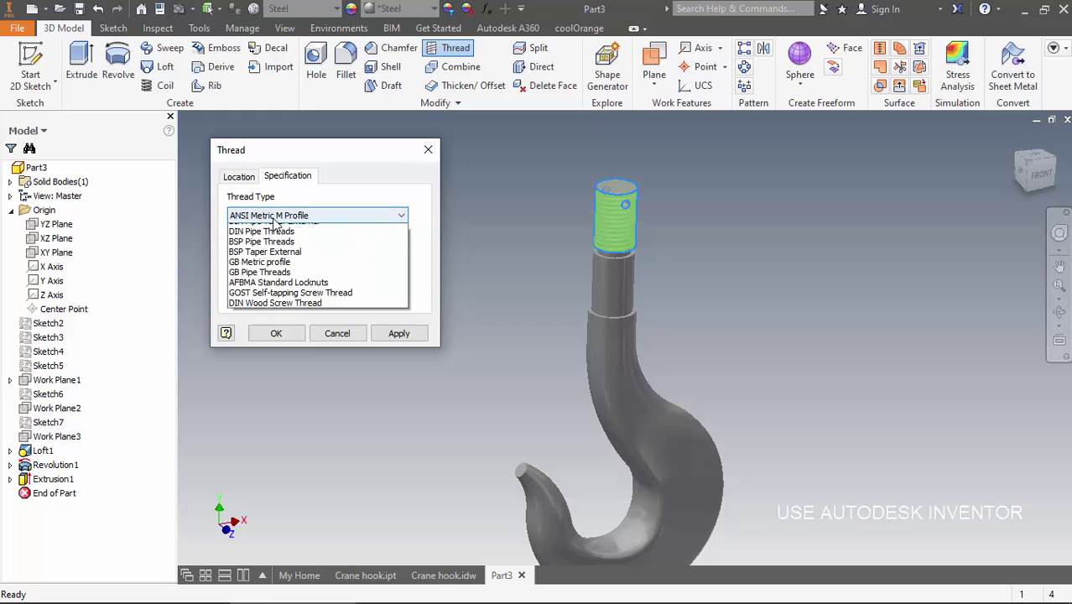
pyautogui.click(264, 250)
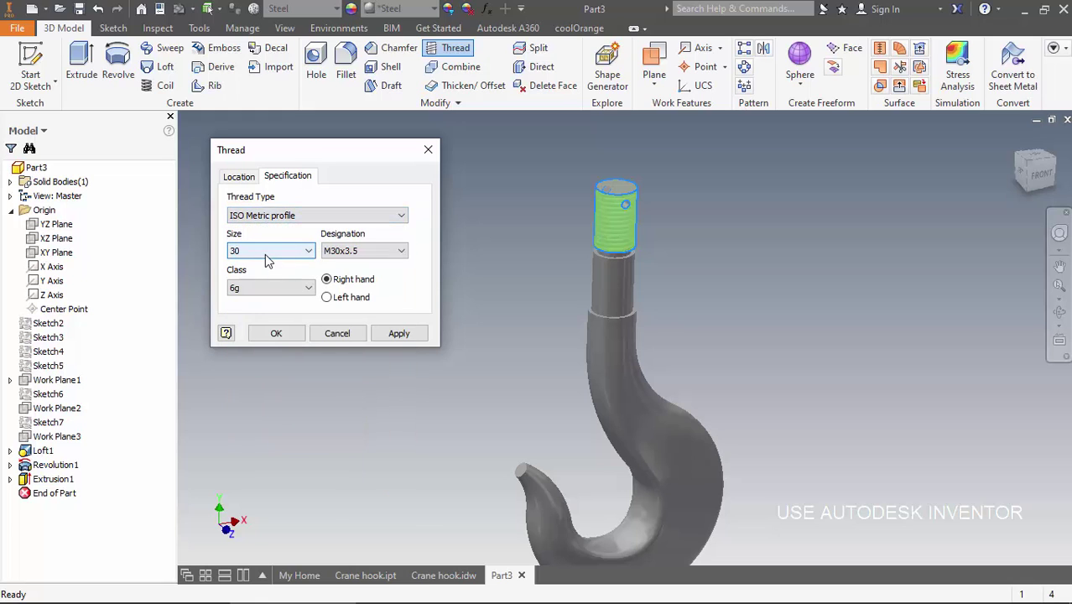
pyautogui.click(276, 333)
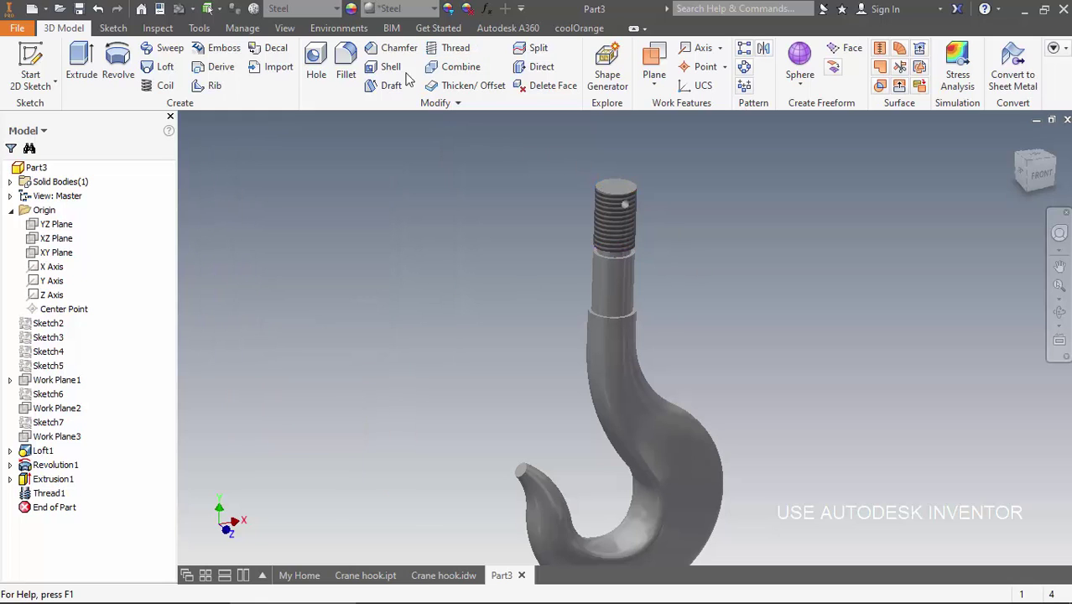
# Chamfer the shank's top edge and the outer shoulder edge where the hook body meets the shank by 1 mm
pyautogui.click(390, 48)
pyautogui.click(616, 189)
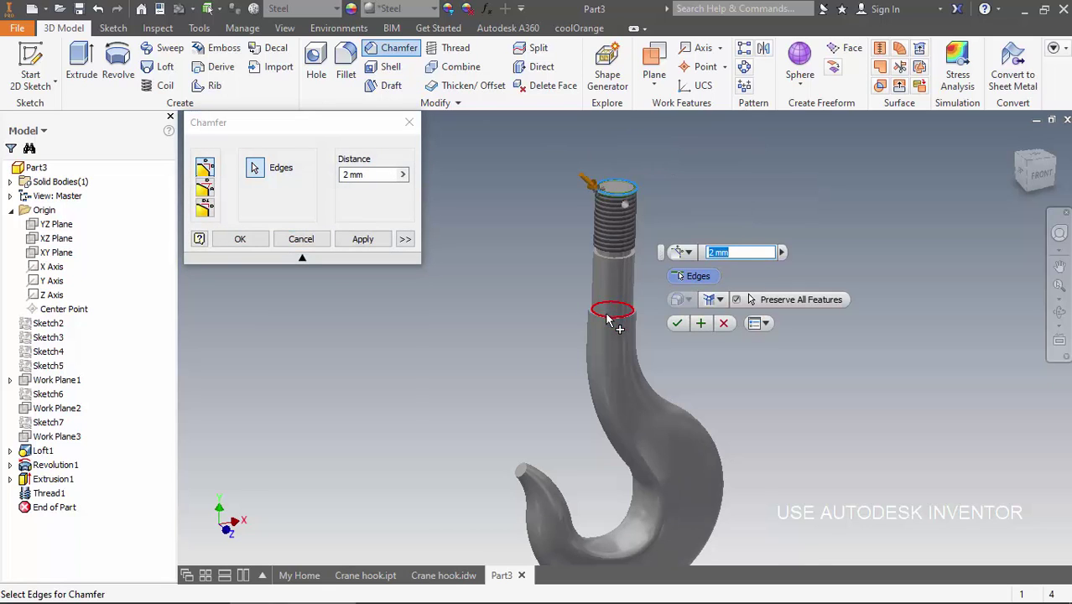
pyautogui.scroll(2, 610, 321)
pyautogui.scroll(2, 583, 320)
pyautogui.click(578, 314)
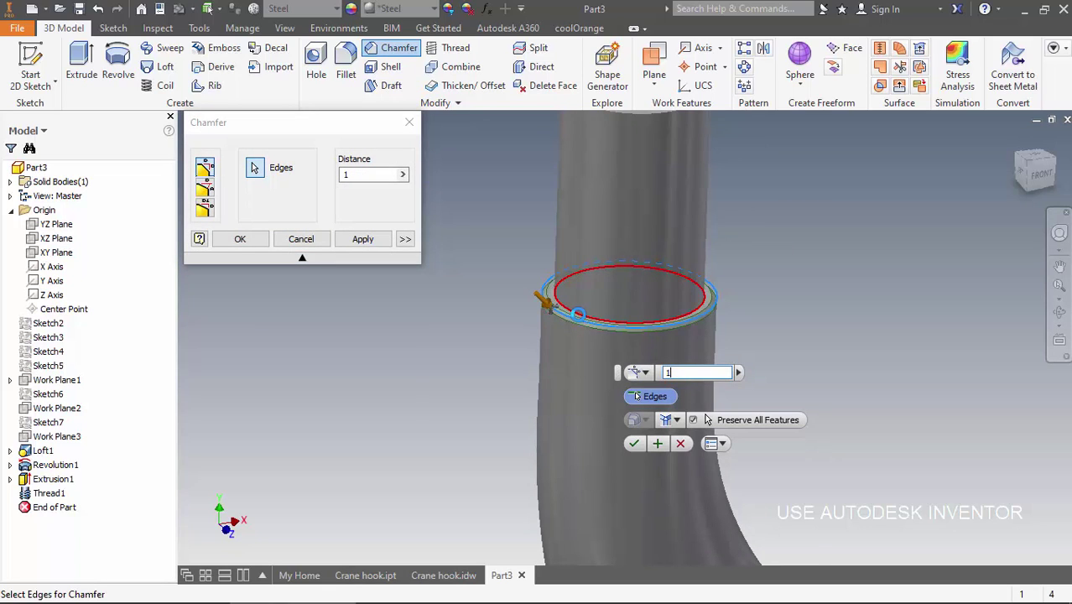
pyautogui.click(633, 443)
pyautogui.scroll(-2, 538, 428)
pyautogui.scroll(-2, 526, 362)
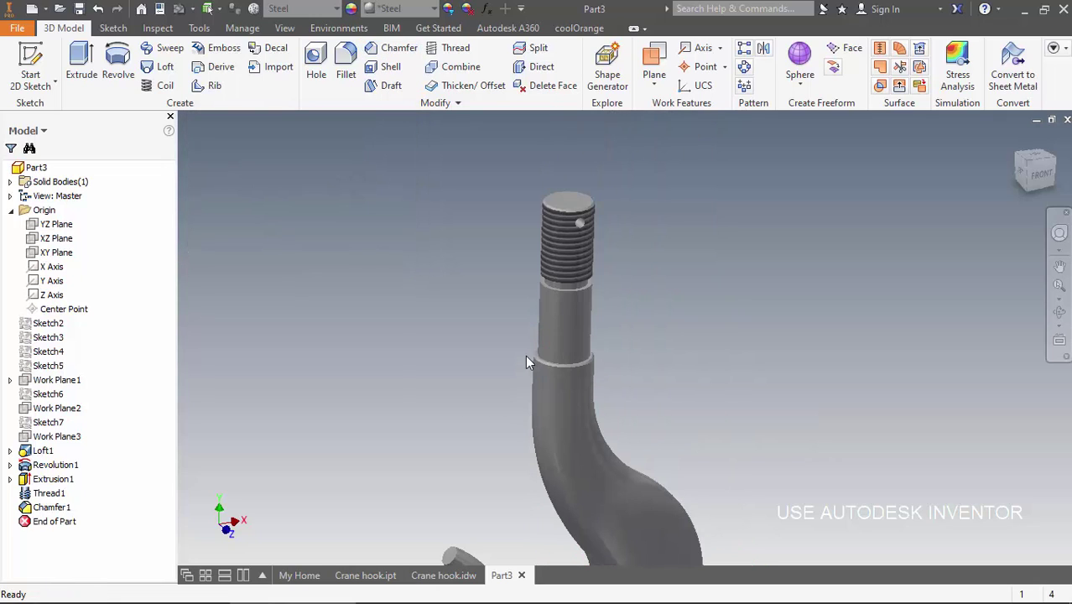
pyautogui.scroll(-3, 524, 340)
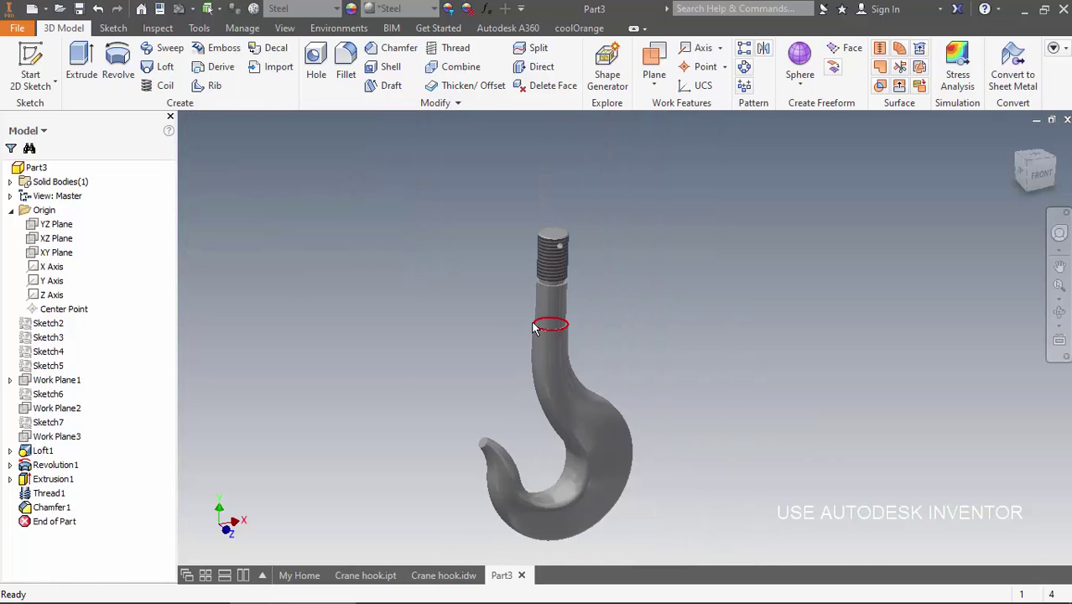
# Fillet the inner edge where the shank meets the hook body's shoulder with a 1 mm radius
pyautogui.moveTo(533, 327)
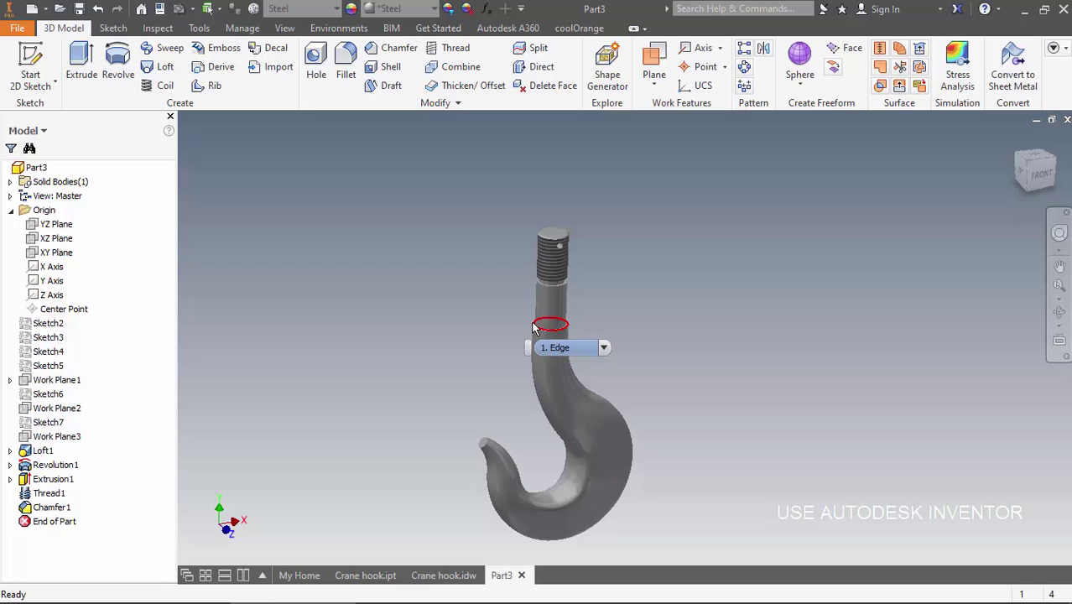
pyautogui.press('f')
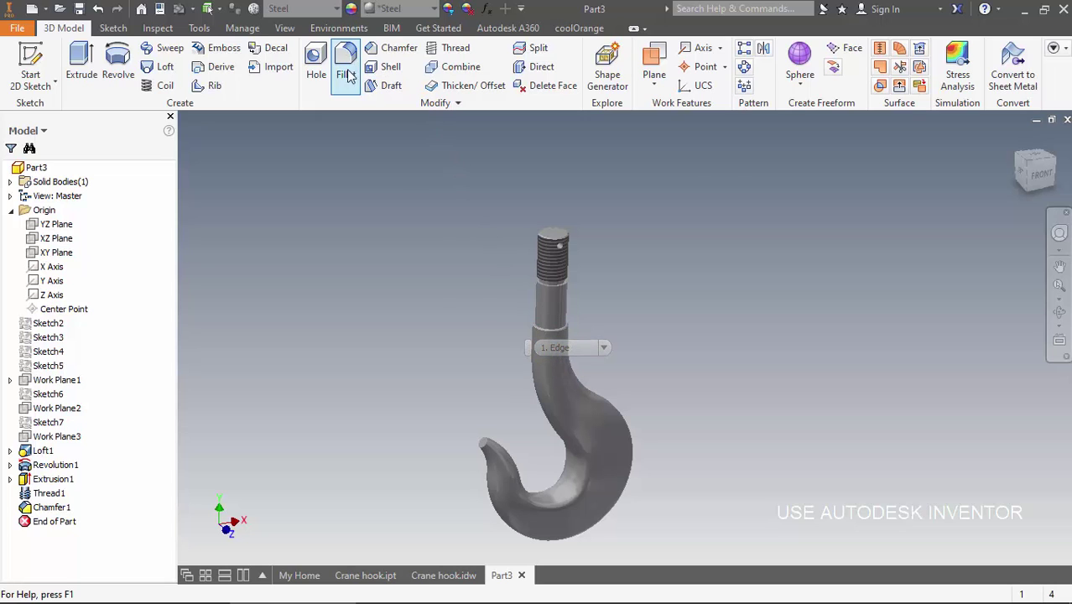
pyautogui.scroll(5, 549, 334)
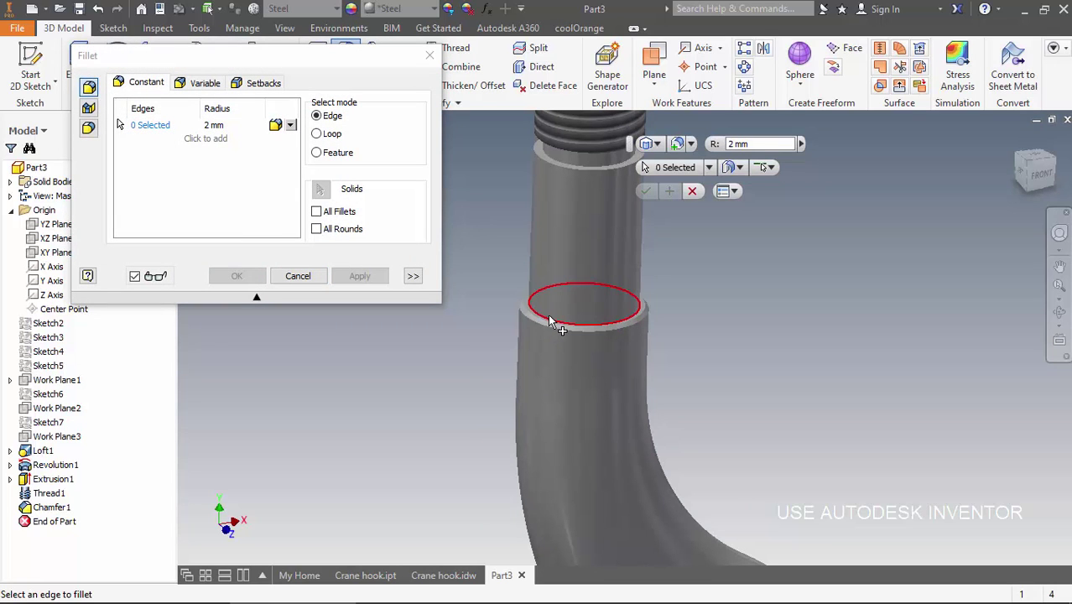
pyautogui.click(551, 321)
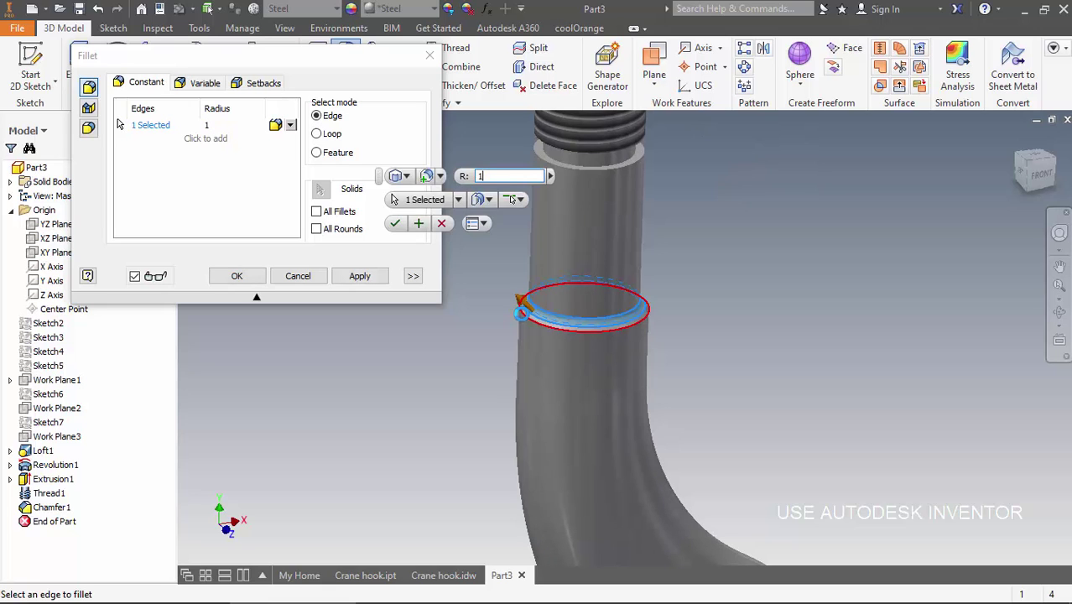
pyautogui.press('Return')
pyautogui.scroll(-3, 514, 361)
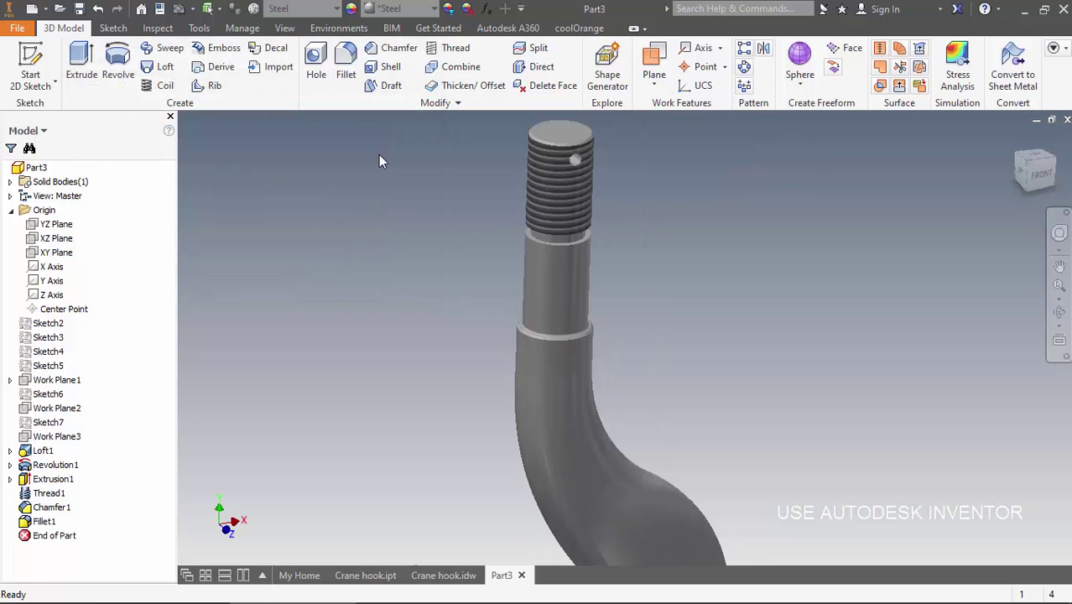
# Chamfer the outer edge of the shank's plain section just below the groove
pyautogui.click(388, 48)
pyautogui.scroll(3, 532, 248)
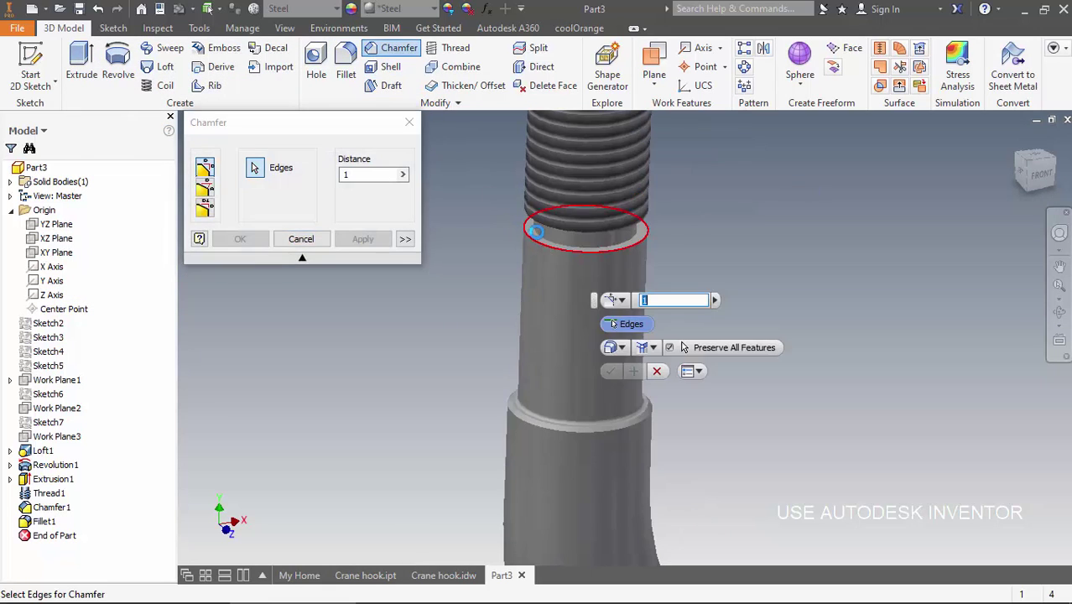
pyautogui.click(540, 228)
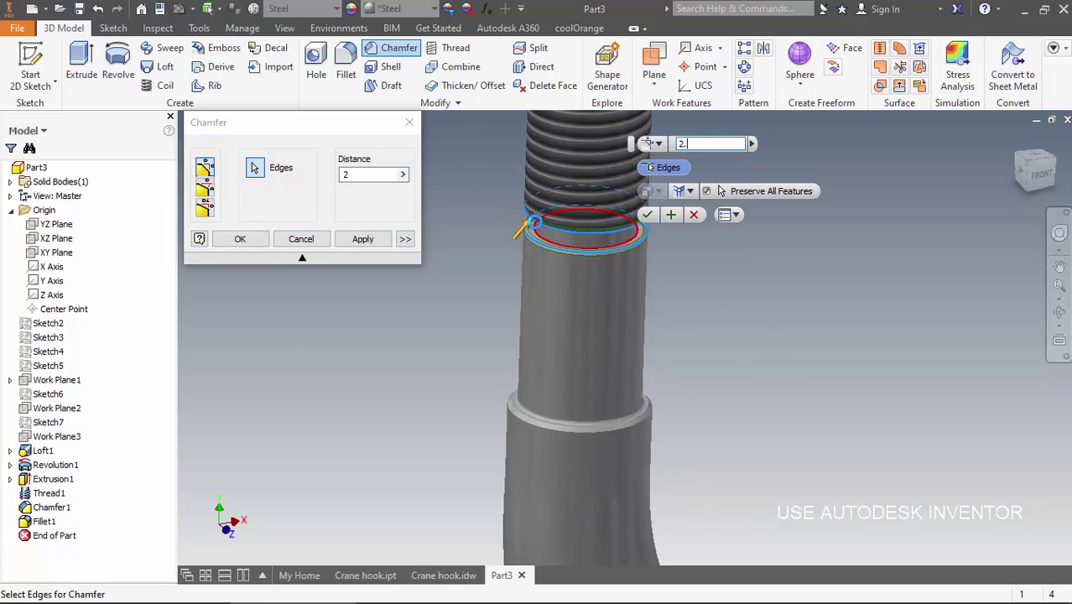
pyautogui.press('Return')
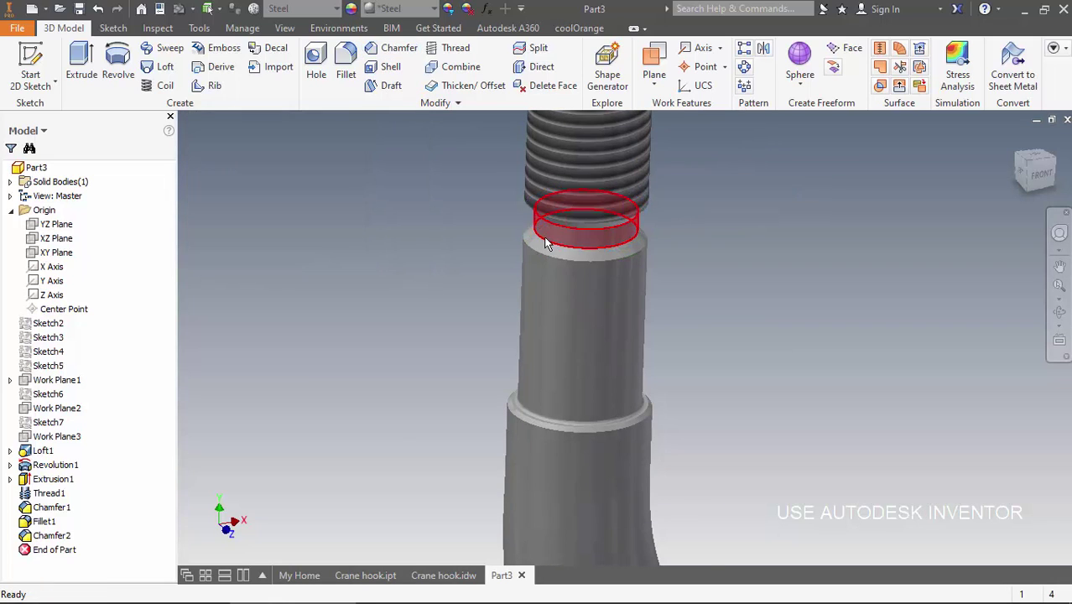
pyautogui.scroll(-4, 553, 337)
pyautogui.keyDown('shift'); pyautogui.moveTo(626, 334); pyautogui.dragTo(562, 285, button='middle'); pyautogui.keyUp('shift')
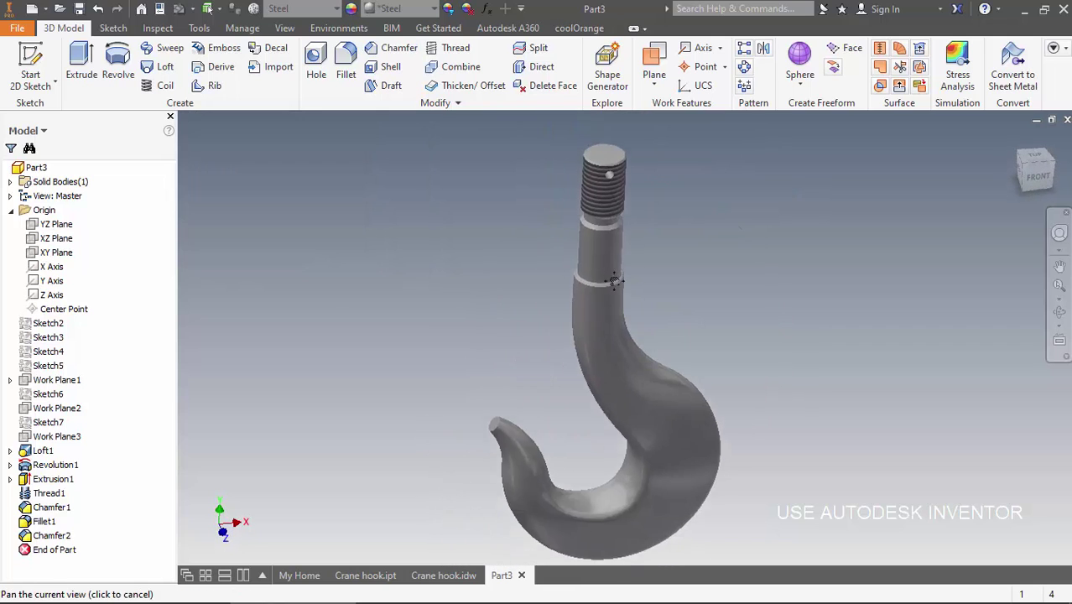